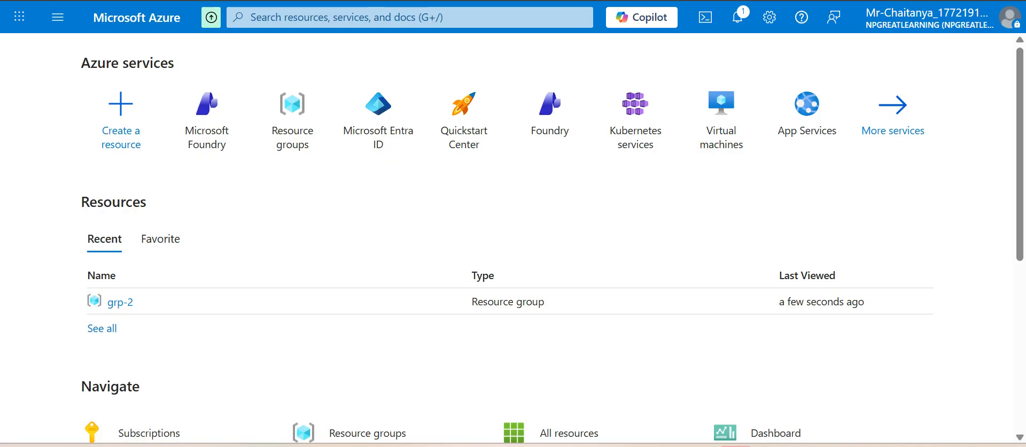
Step: Start creating a new Foundry resource from the Microsoft Foundry overview
click(207, 123)
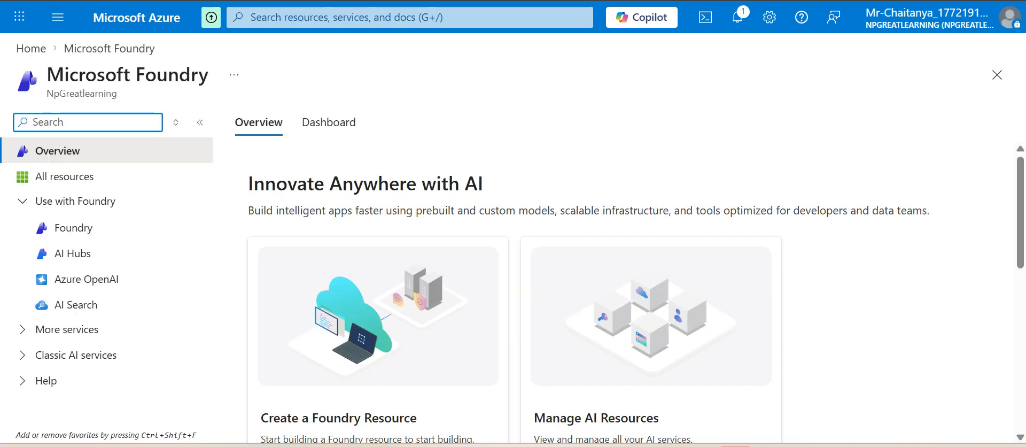
scroll(635, 292, down, 3)
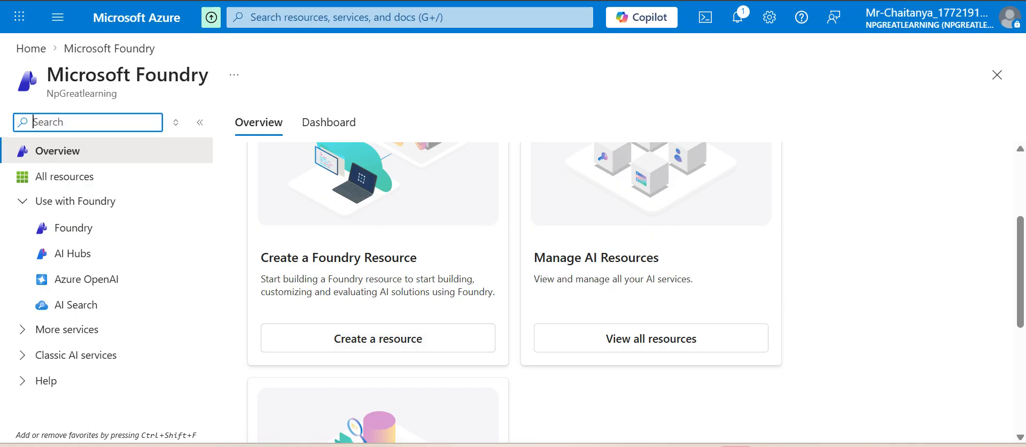
scroll(377, 337, up, 3)
scroll(378, 338, down, 3)
click(374, 337)
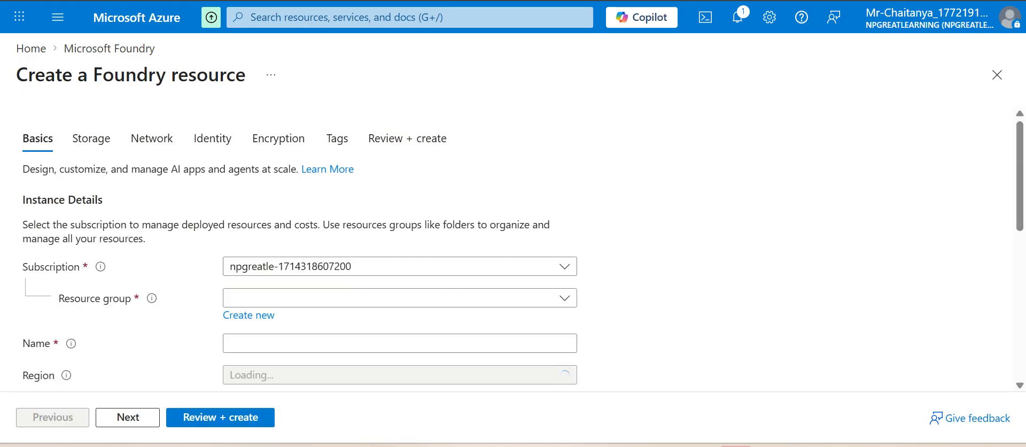
Step: Create a new resource group named grp-4 for the Foundry resource
click(400, 298)
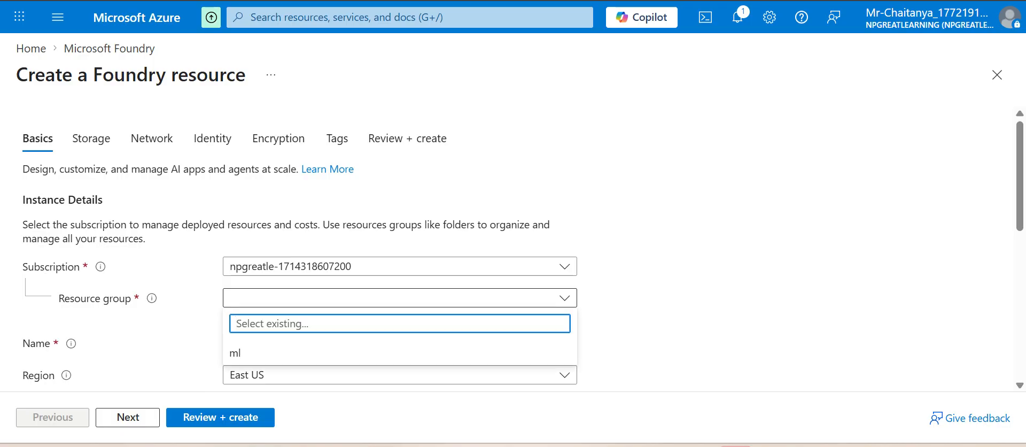
click(249, 314)
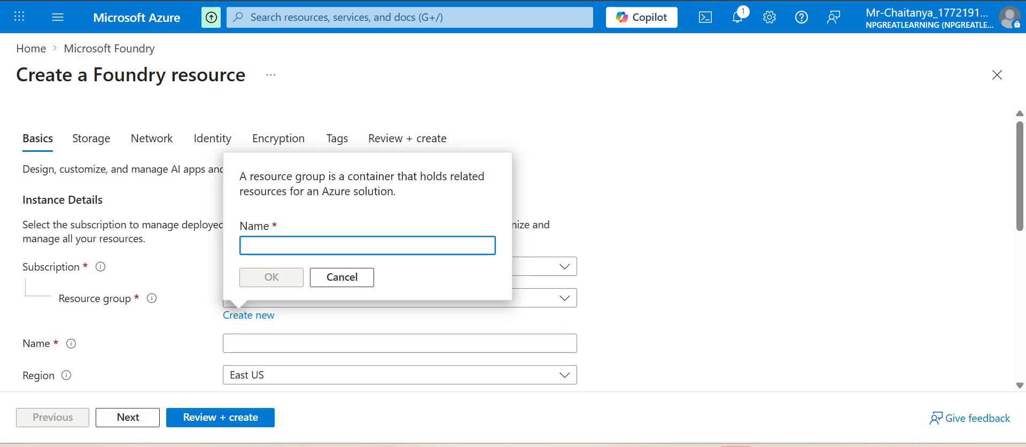
text(grp-4)
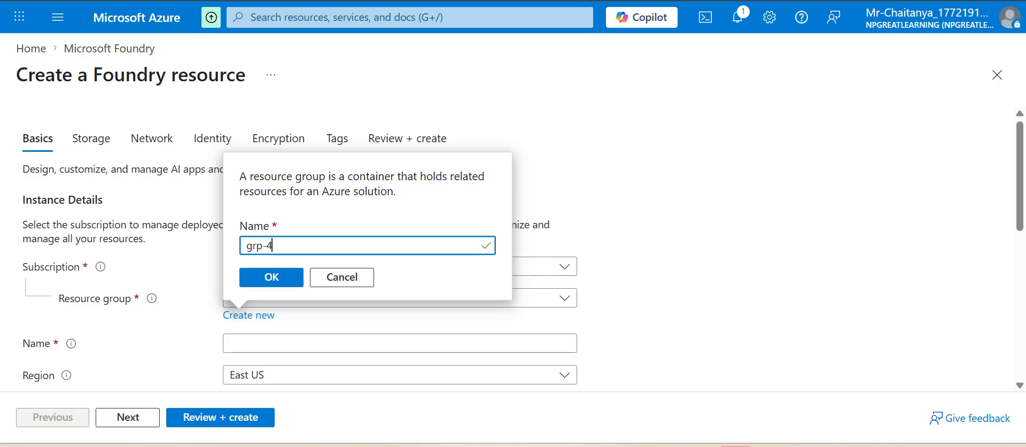
key(Return)
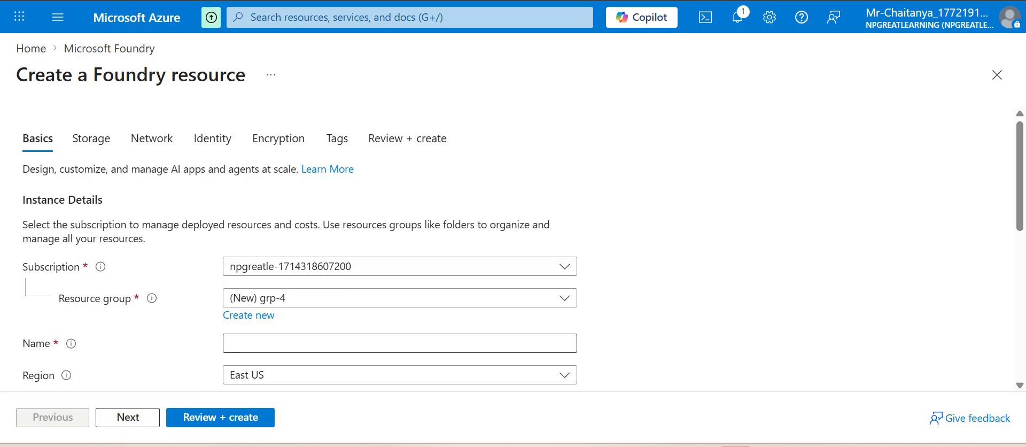
Step: Name the Foundry resource foundry-2121, keep the remaining defaults, and review and deploy it
click(399, 343)
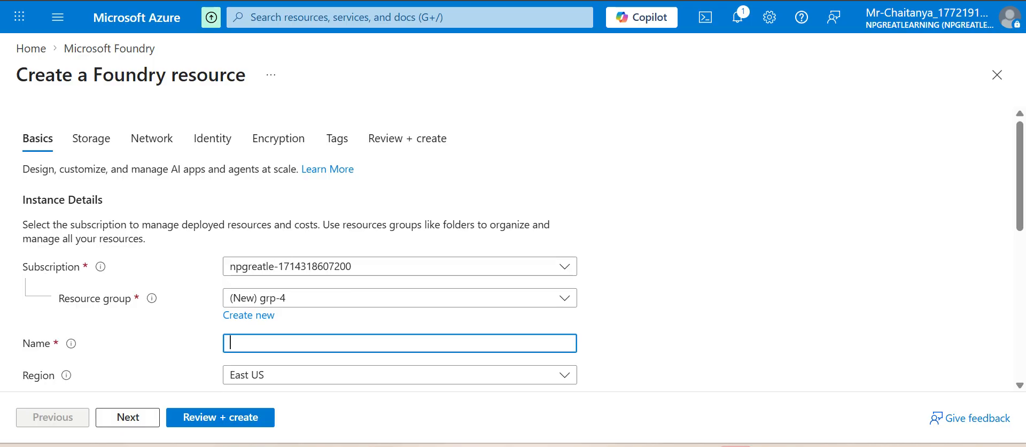
text(foundry)
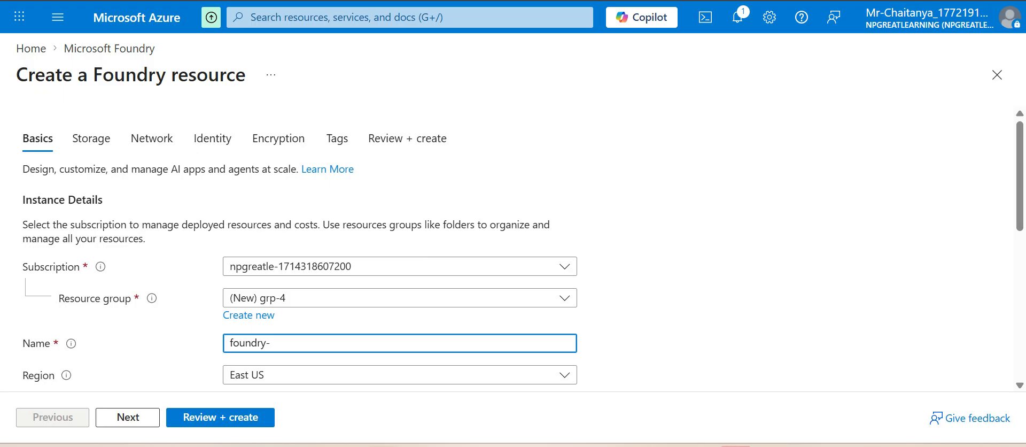
text(-2121)
scroll(512, 246, down, 2)
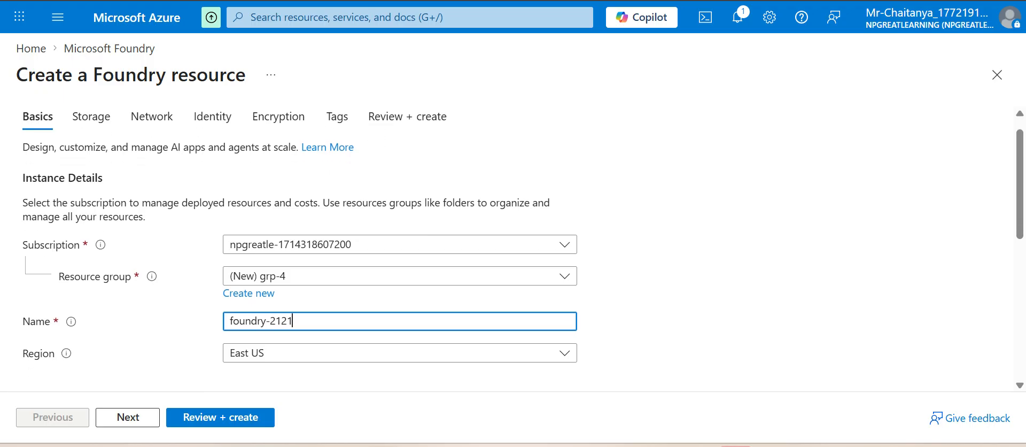
scroll(513, 246, down, 2)
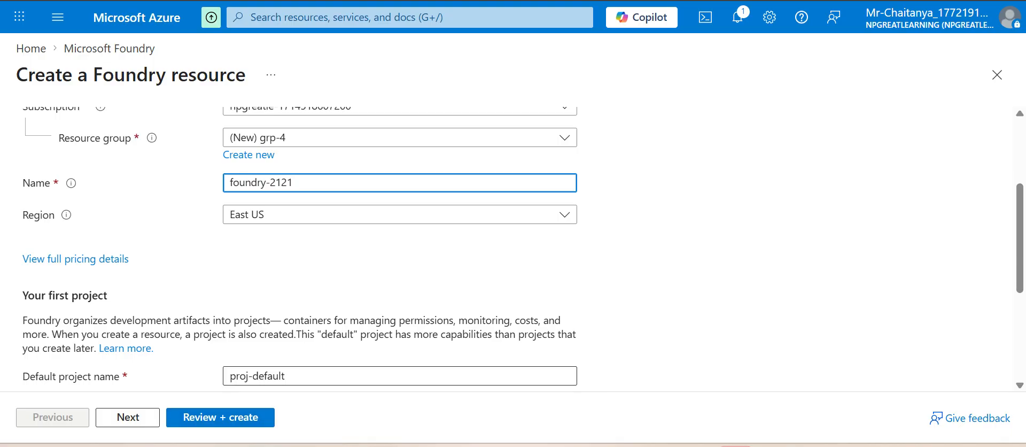
click(220, 416)
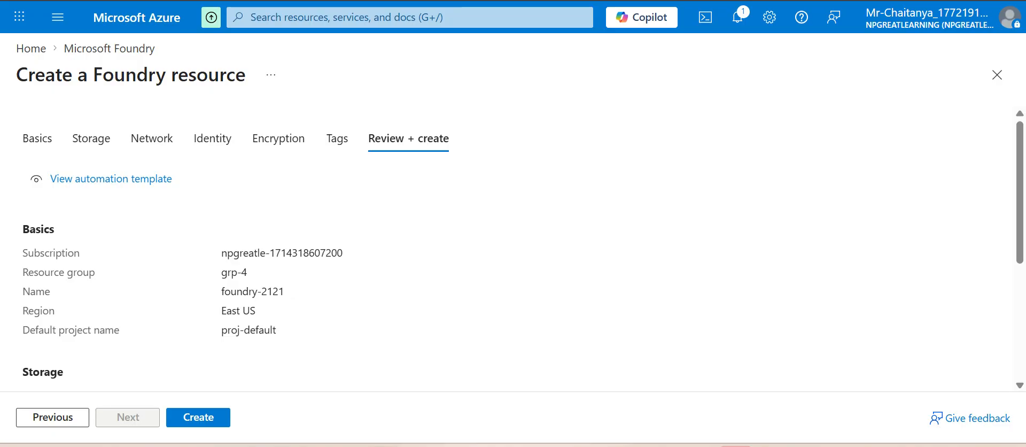
click(198, 417)
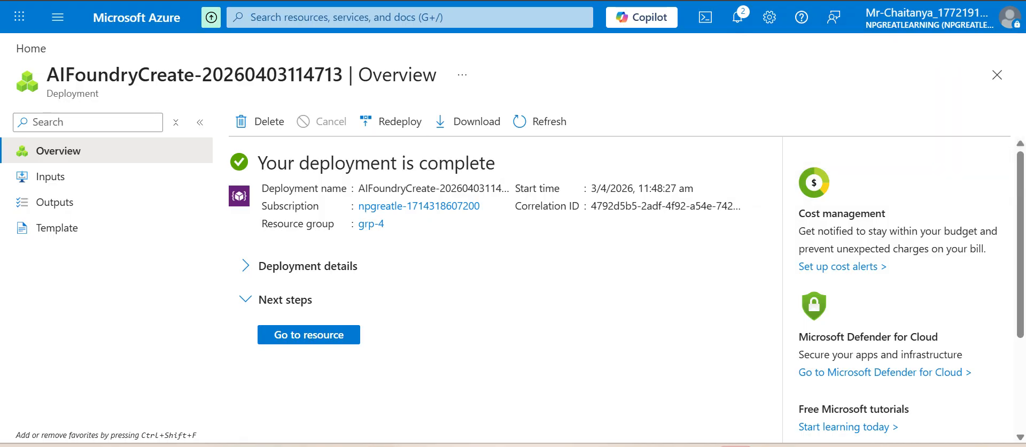
Step: Open the grp-4 resource group from the recent resources to check what it contains, and return to the portal home
click(31, 49)
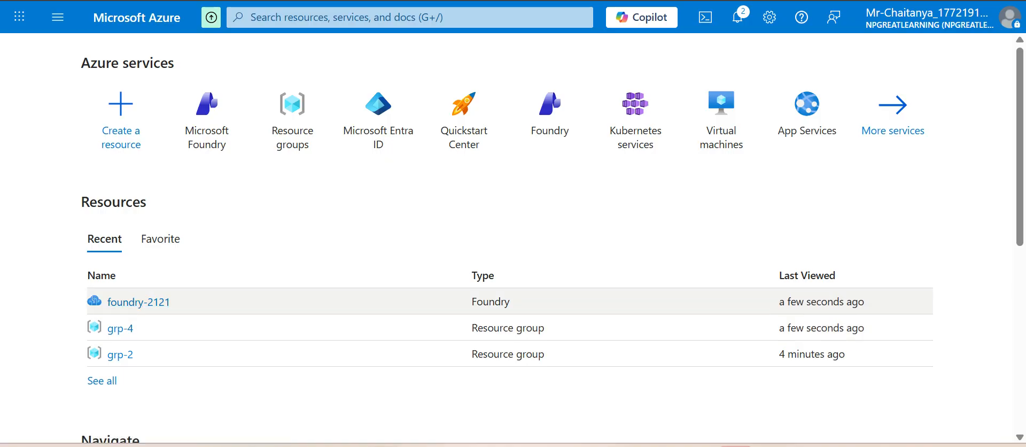
click(121, 328)
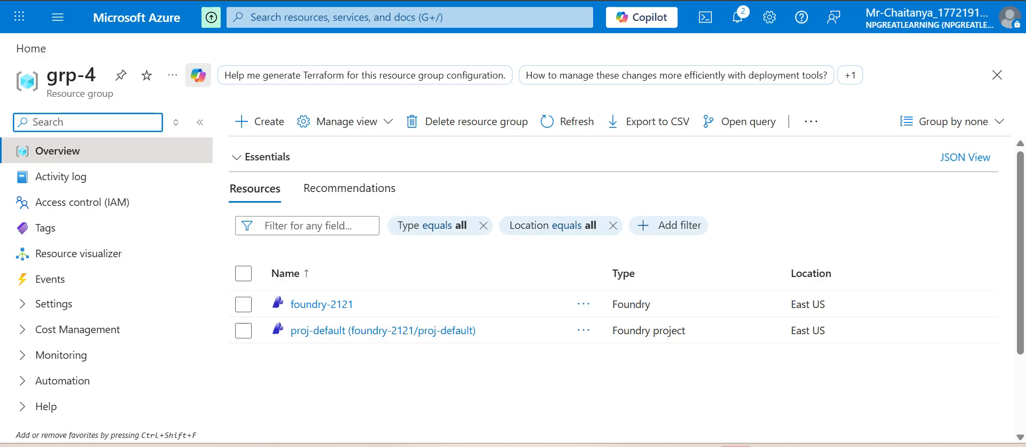
click(30, 48)
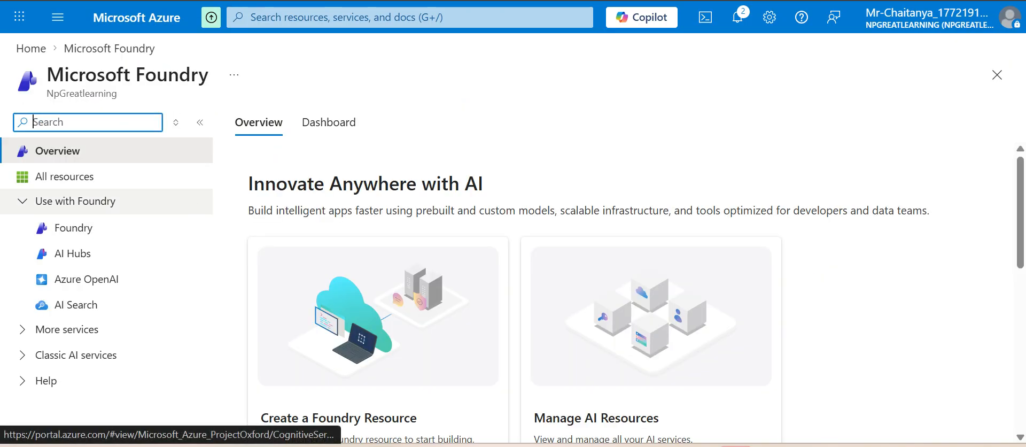
Step: Start a new AI Search service in Microsoft Foundry and name it aisearch54321
scroll(636, 299, down, 2)
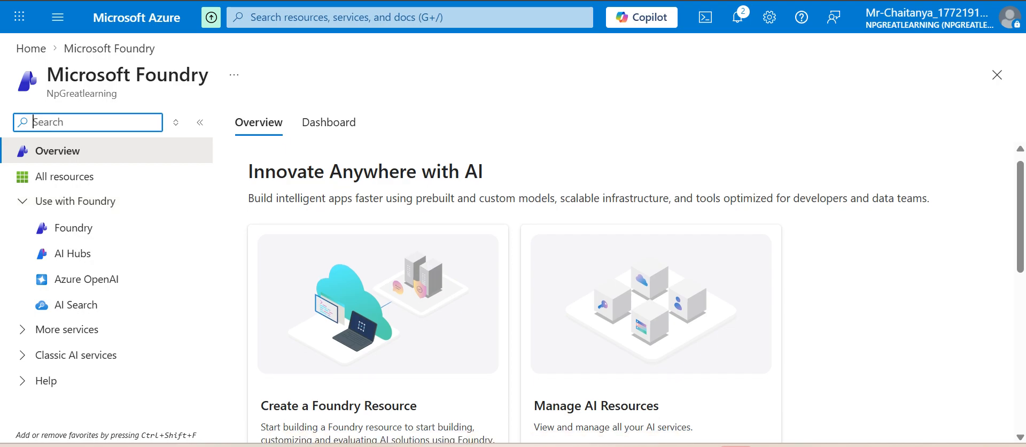
scroll(636, 293, up, 2)
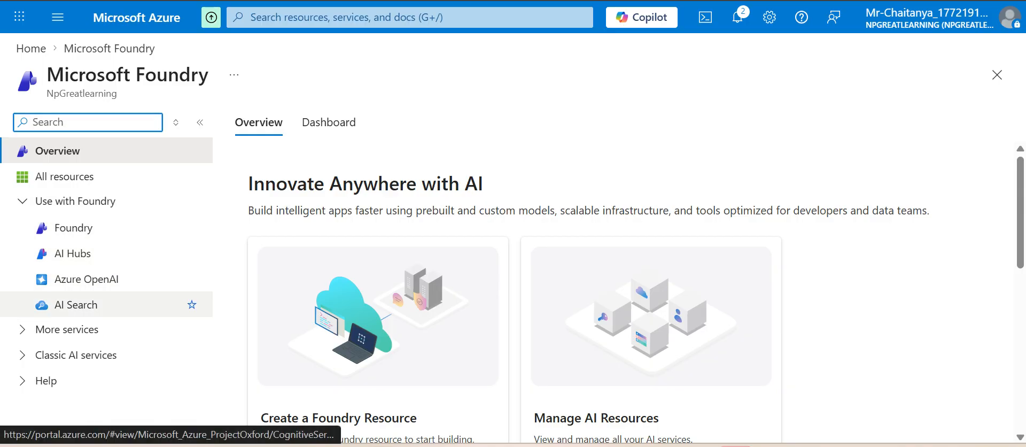
click(76, 304)
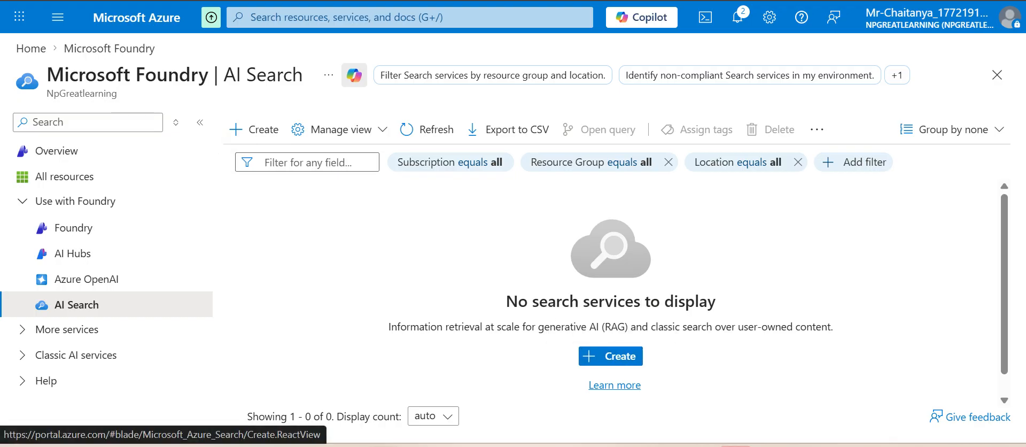
click(254, 130)
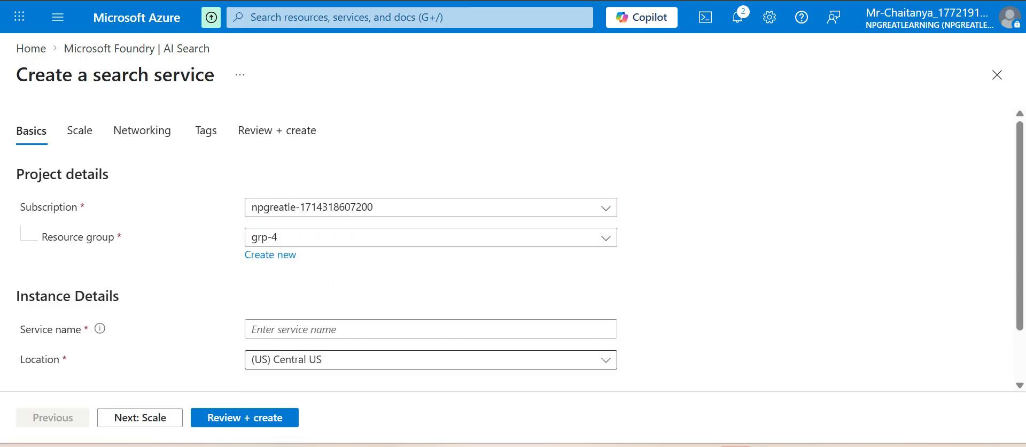
click(431, 328)
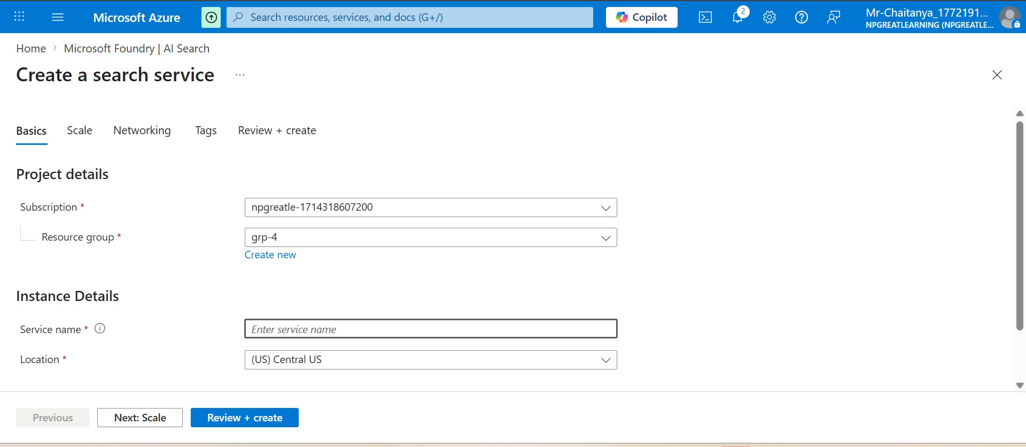
text(aisearch)
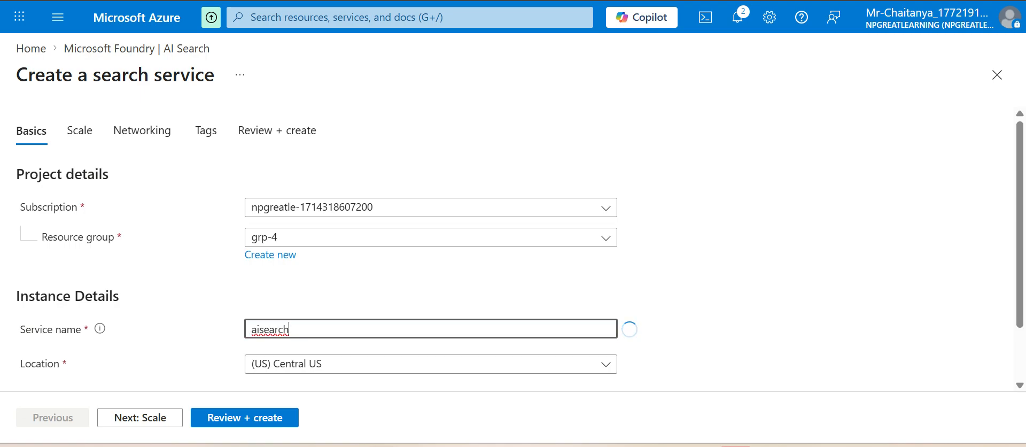
text(54321)
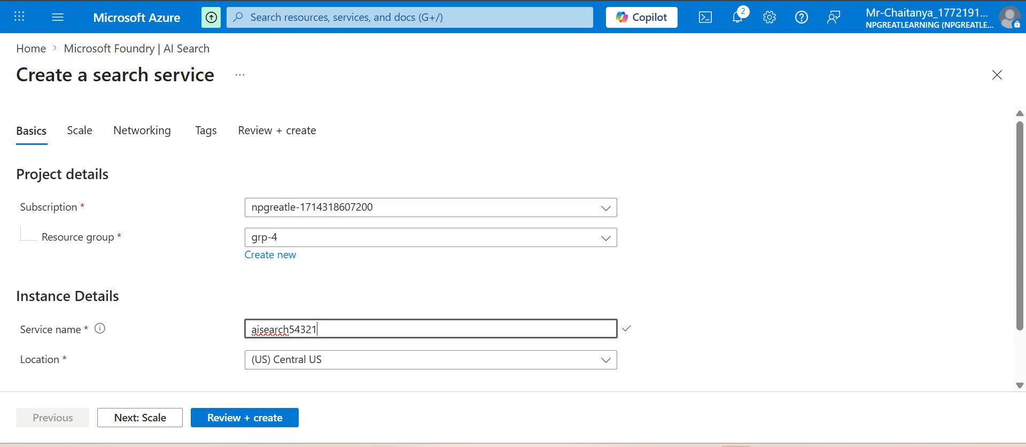
Step: Set the search service's pricing tier to Free, and review and deploy the service
scroll(512, 257, down, 1)
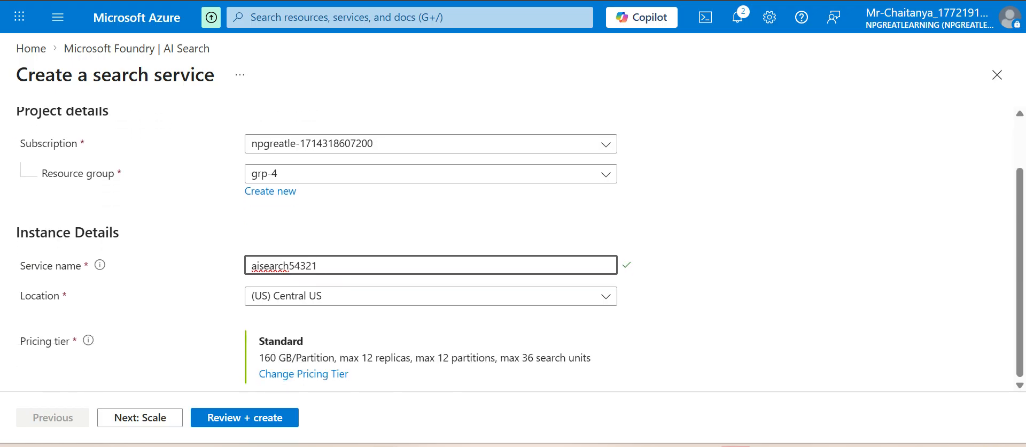
click(303, 374)
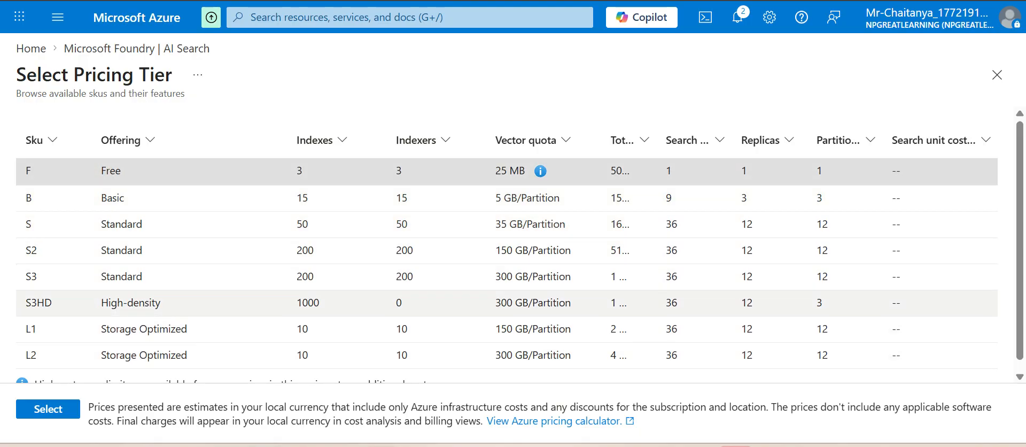
click(48, 409)
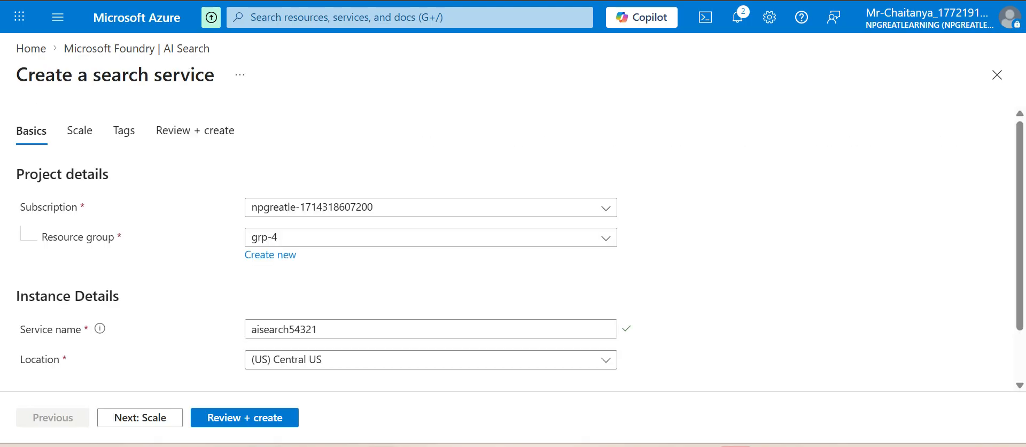
scroll(430, 321, down, 2)
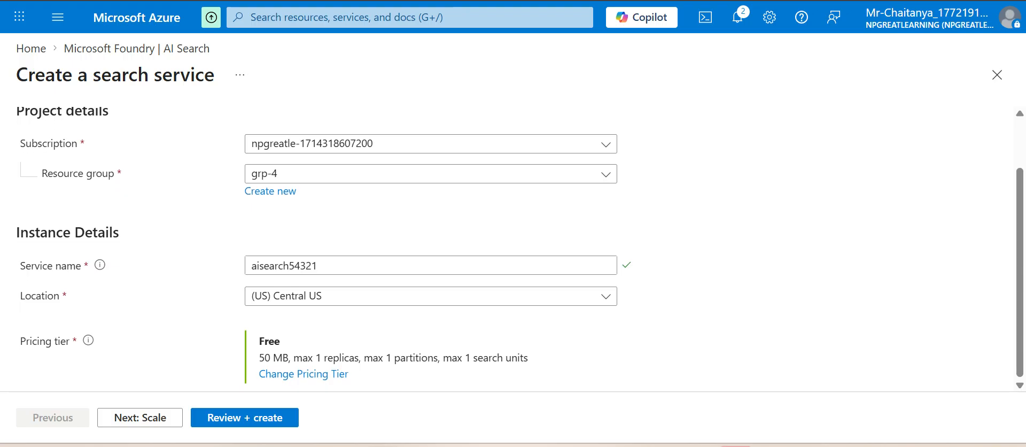
click(245, 417)
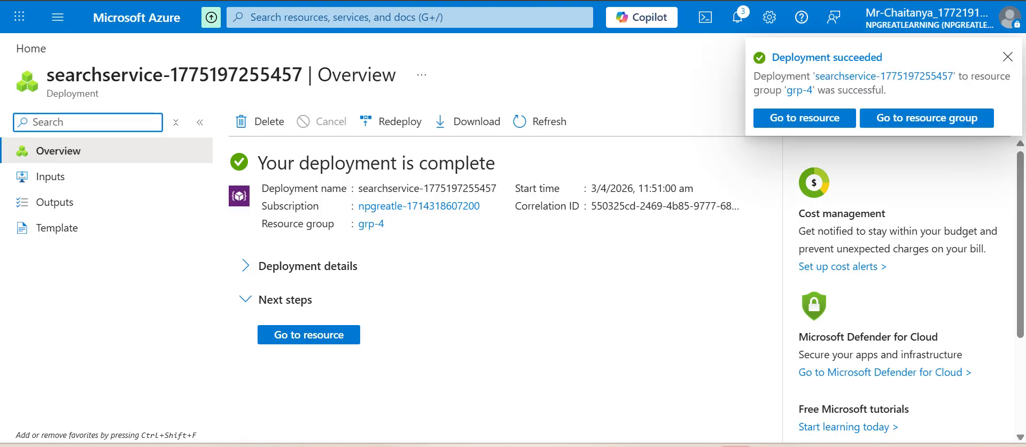
Step: Open the foundry-2121 resource from the grp-4 resource group and go to its Access control (IAM) settings
click(31, 49)
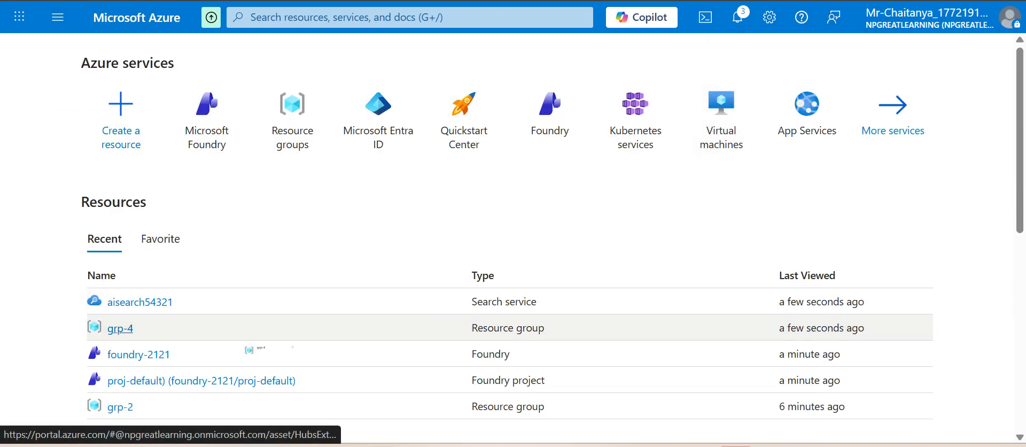
click(120, 328)
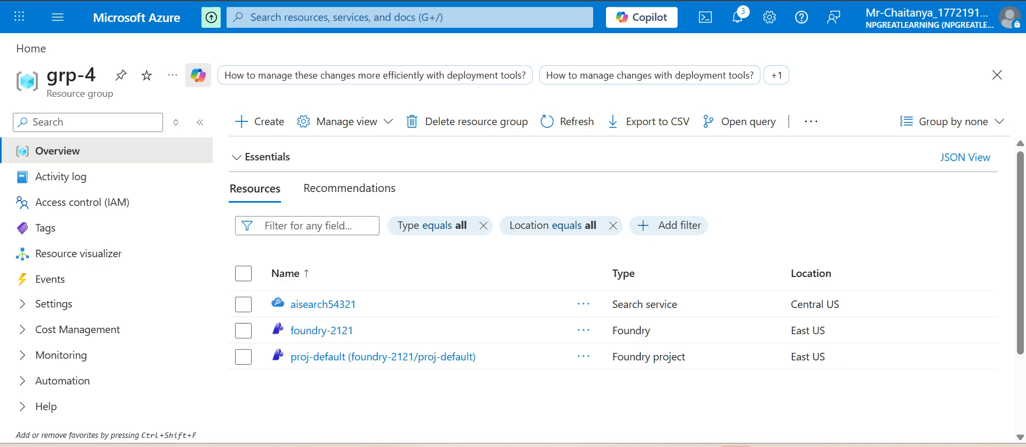
click(321, 330)
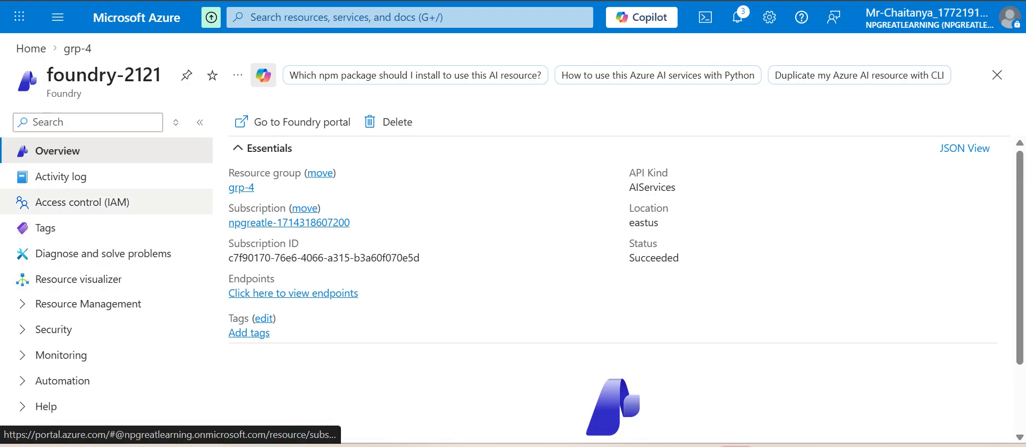
scroll(615, 293, down, 2)
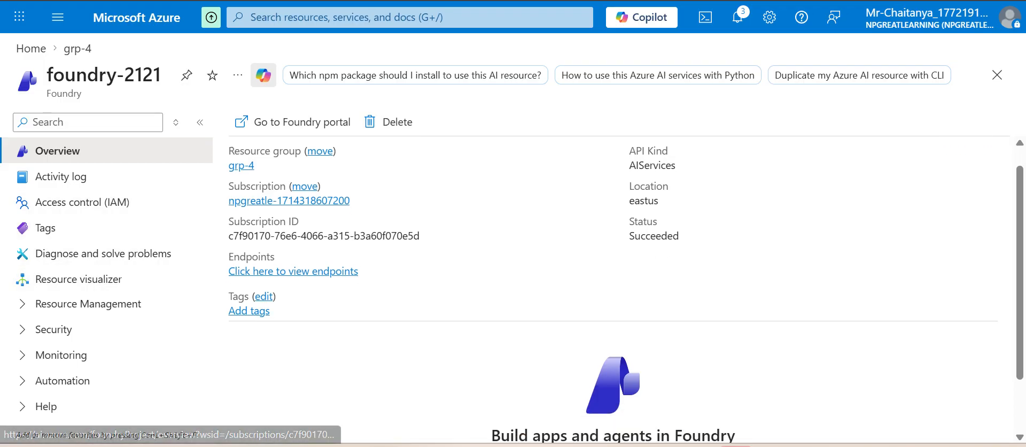
scroll(614, 294, up, 3)
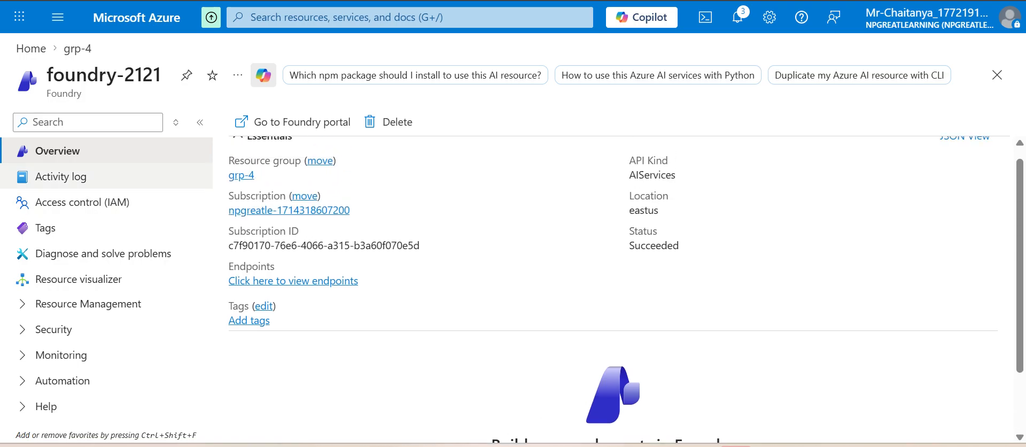
click(83, 202)
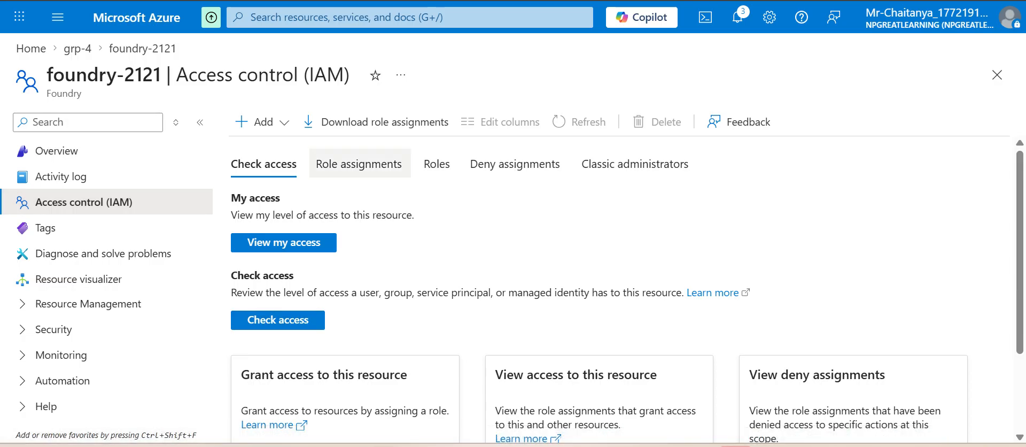
scroll(625, 283, down, 2)
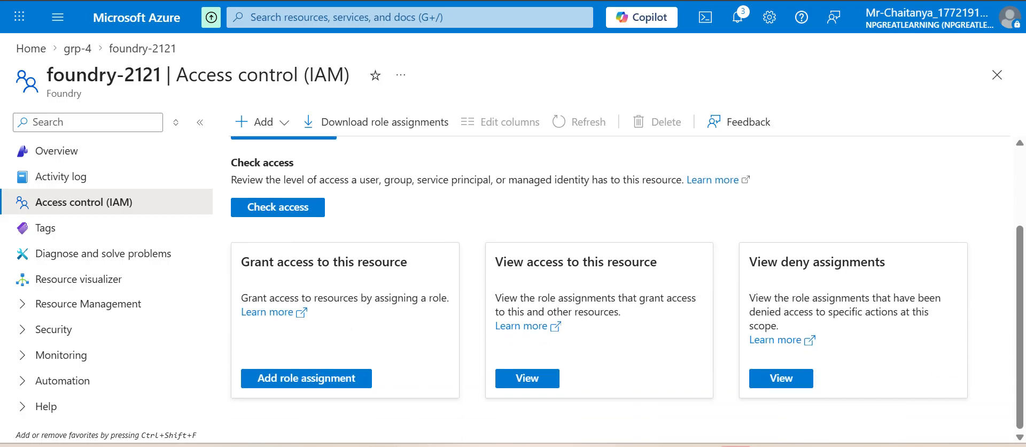
Step: Start a new role assignment on foundry-2121 and select the Cognitive Services User role, continuing to the members
click(306, 377)
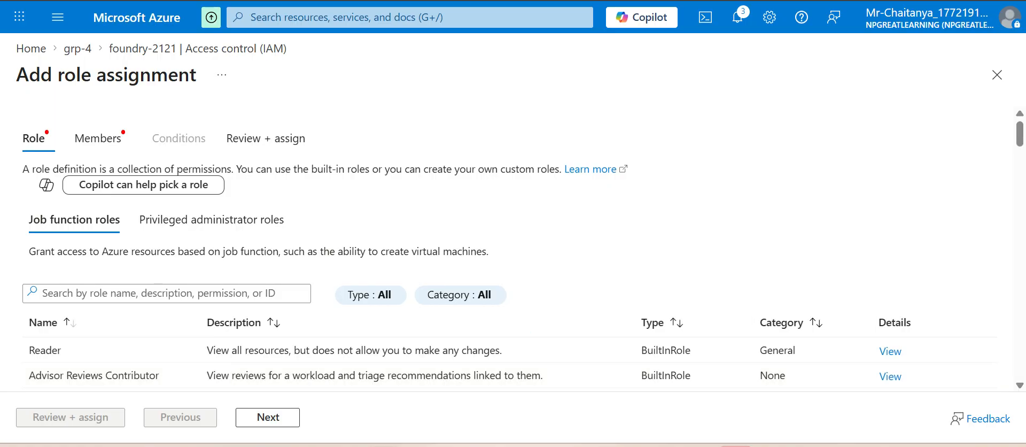
scroll(513, 249, down, 1)
click(166, 213)
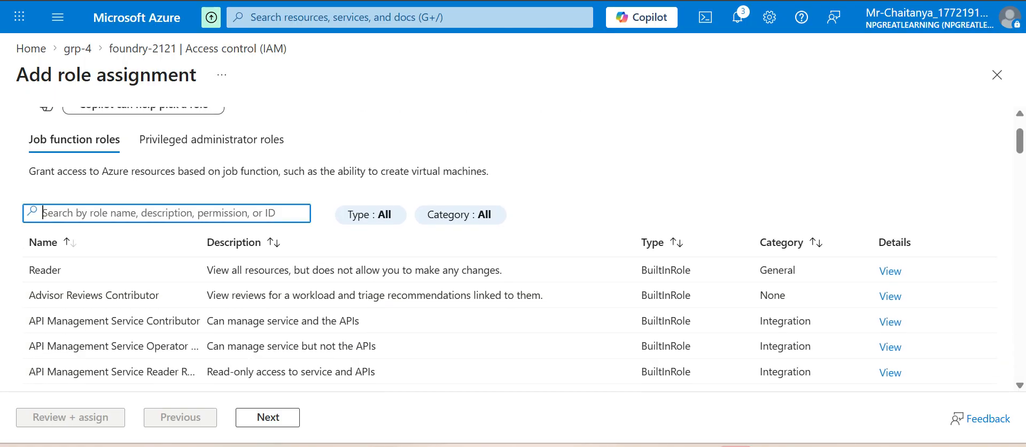
text(co)
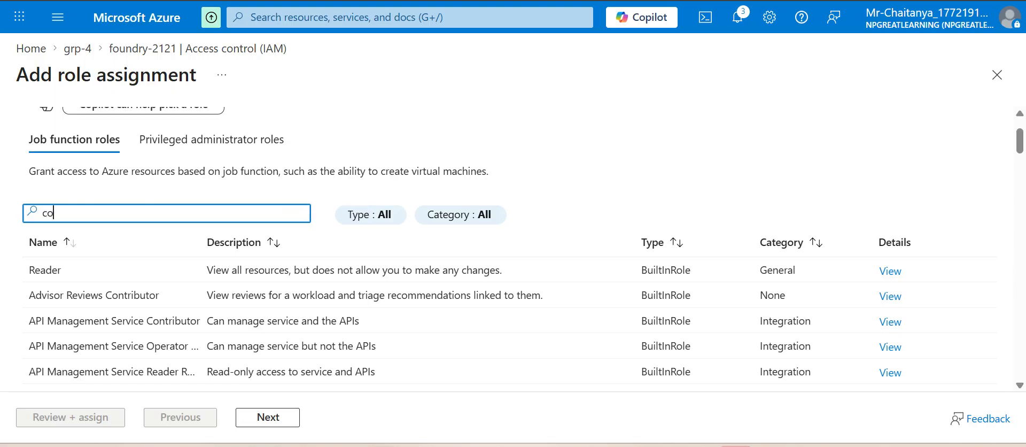
text(gnitive s)
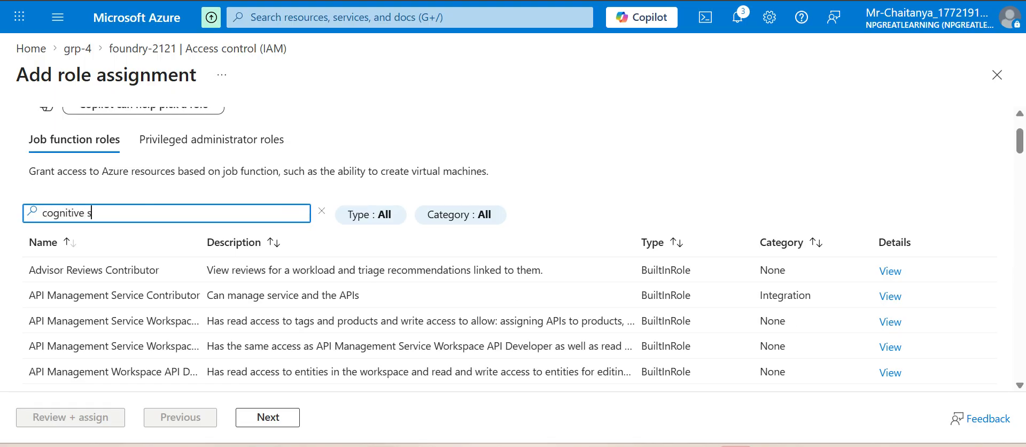
text(ervices user)
scroll(508, 320, down, 5)
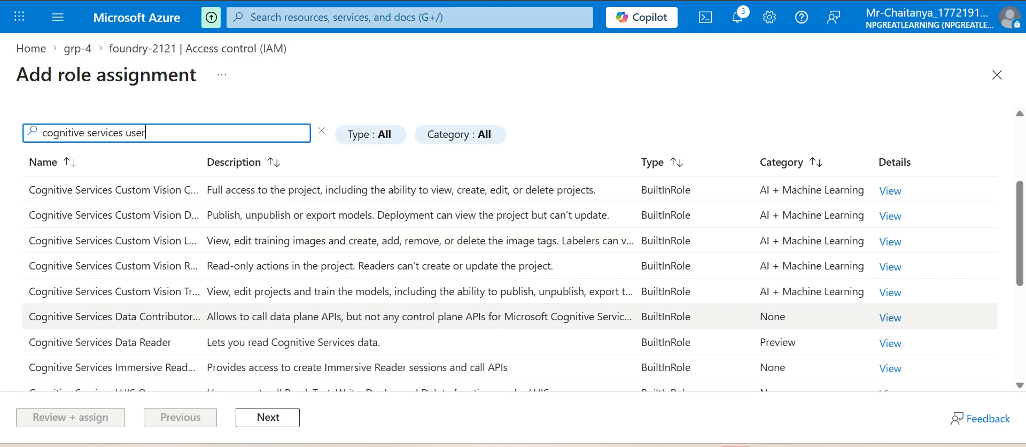
scroll(508, 249, down, 3)
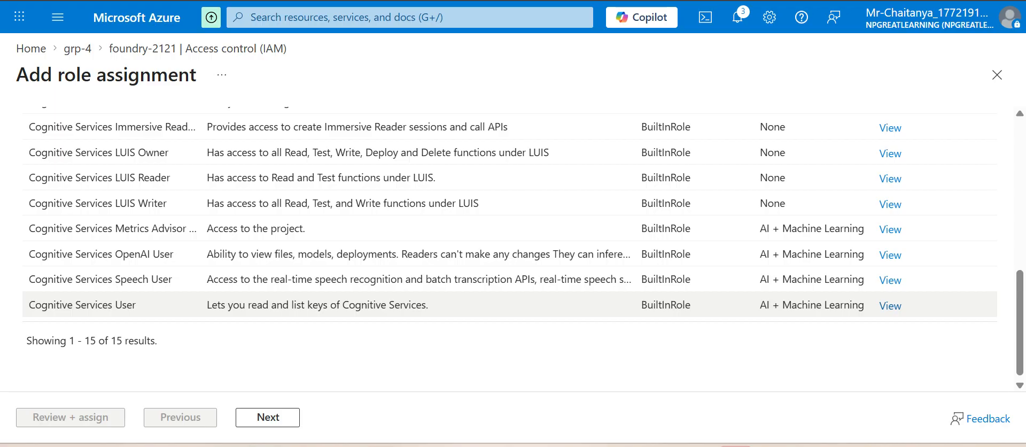
click(82, 304)
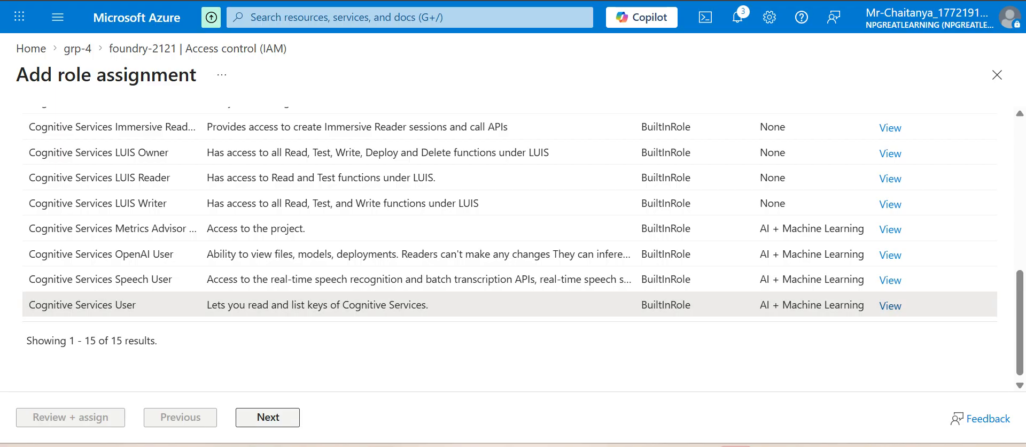
click(268, 417)
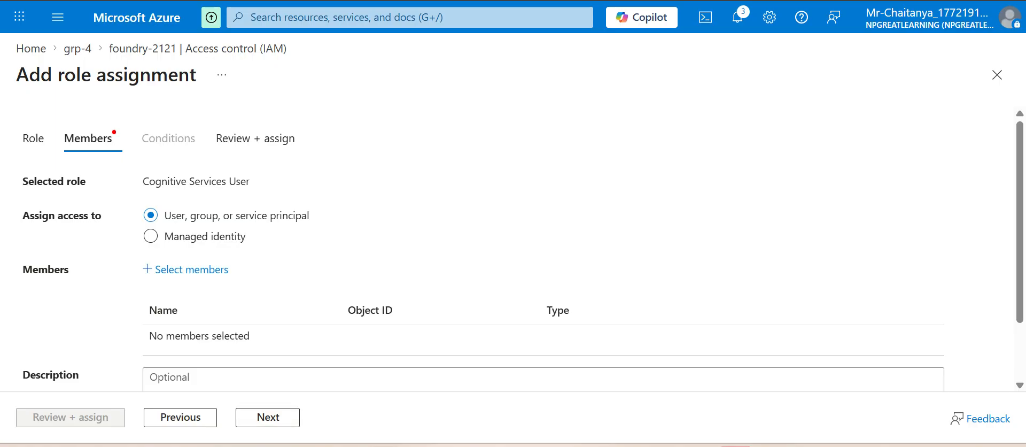
Step: Give the role to the Foundry managed identity foundry-2121, and review and complete the assignment
click(151, 235)
click(192, 269)
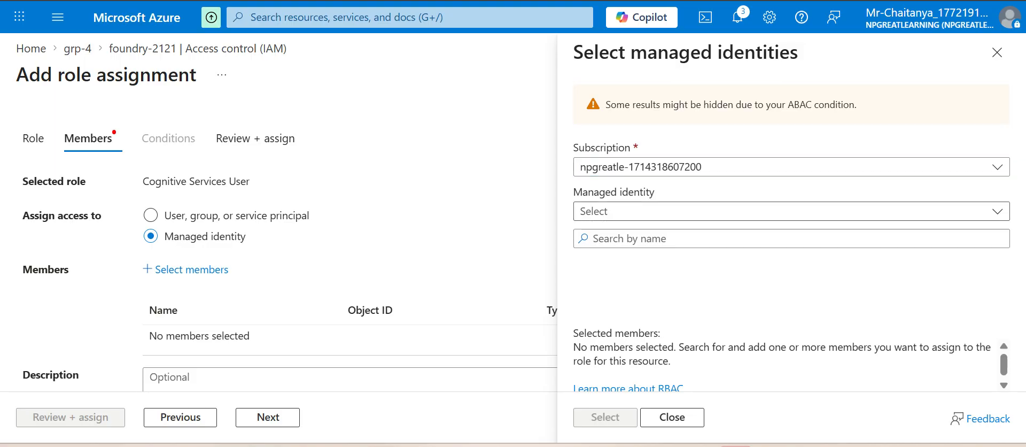
click(790, 211)
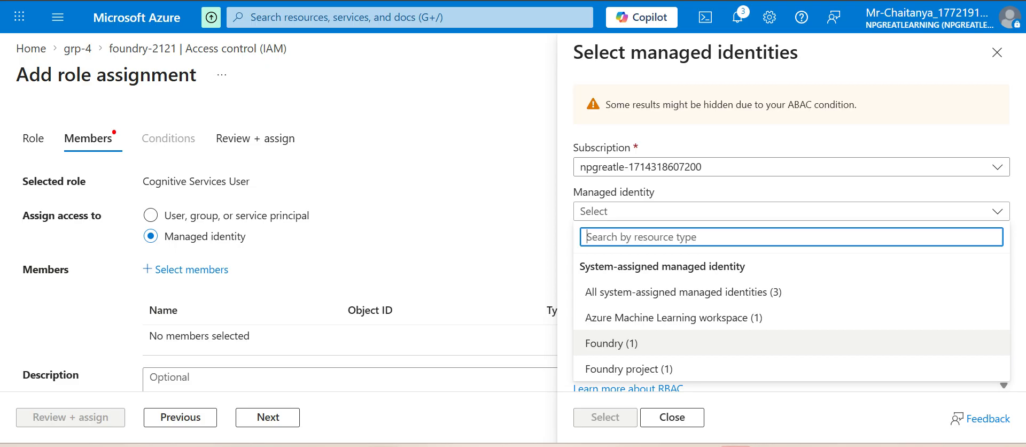
click(611, 342)
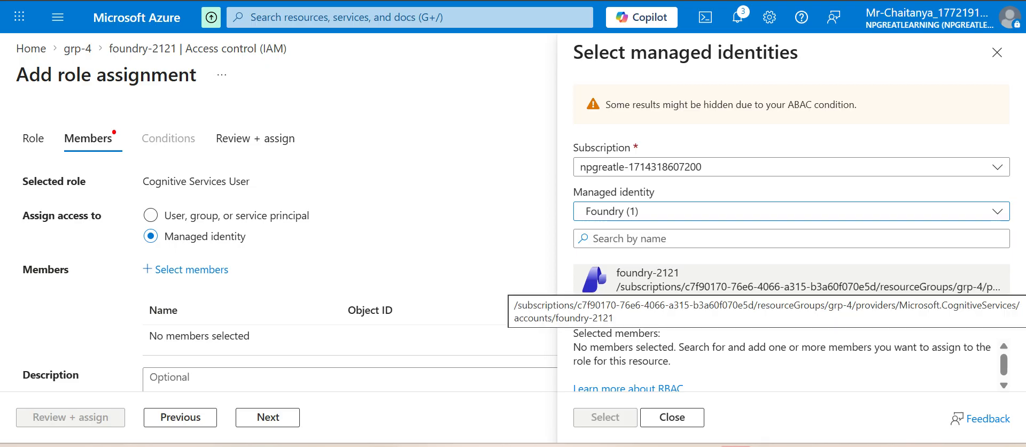
click(695, 279)
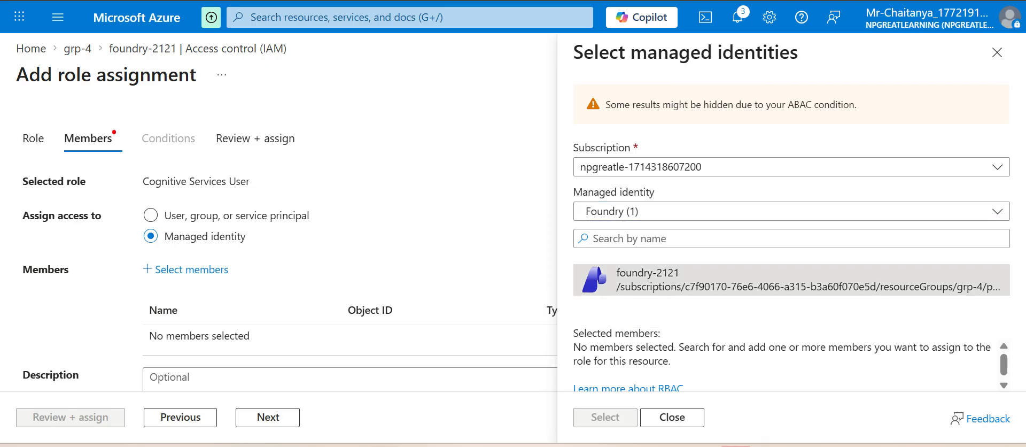
click(605, 417)
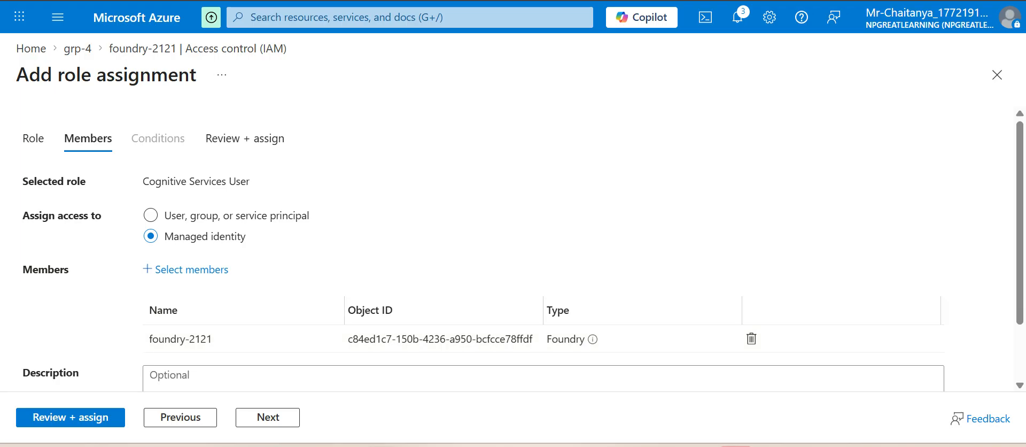
scroll(534, 339, down, 2)
click(70, 417)
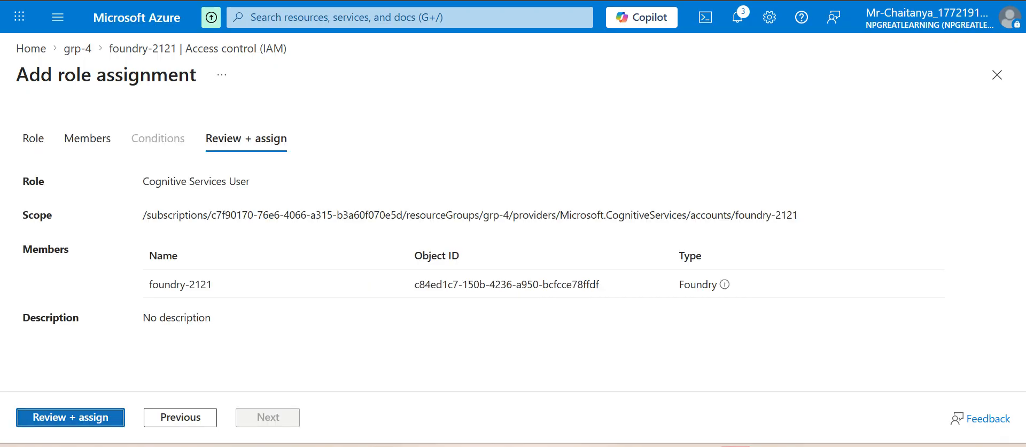
key(Return)
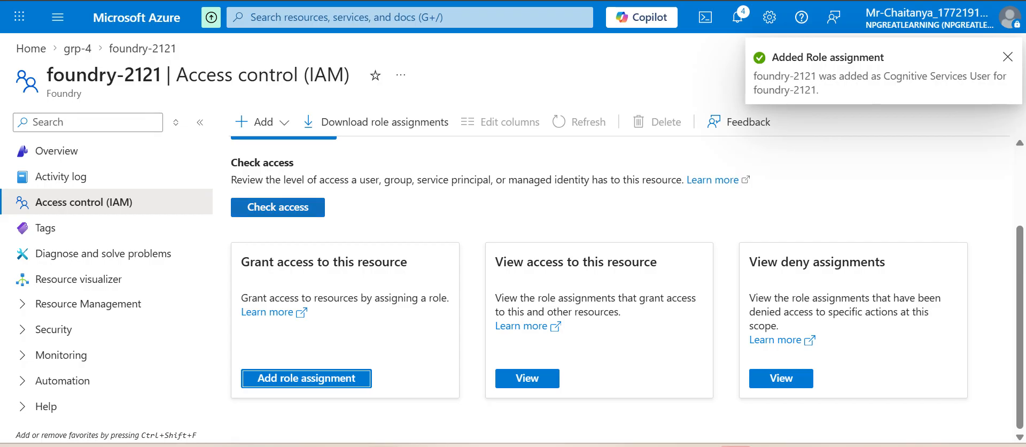
Step: Check the access of the Foundry managed identity foundry-2121 on this resource, and close the results
click(291, 207)
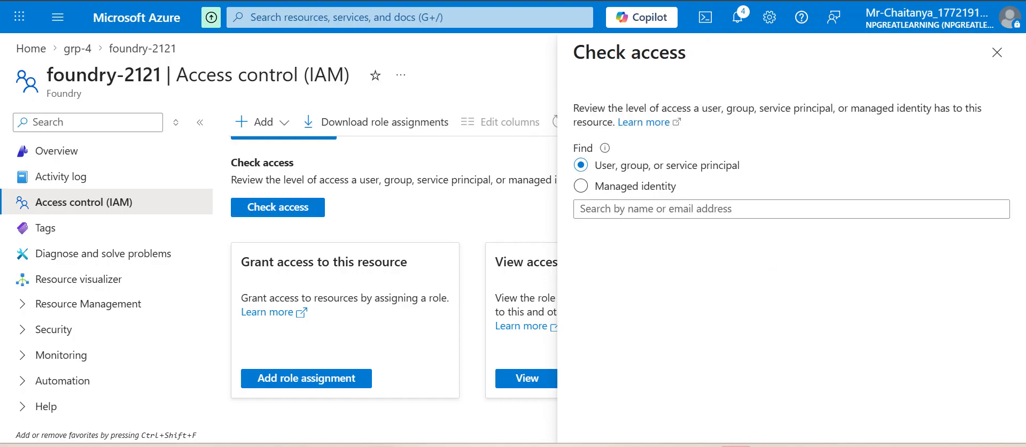
click(581, 186)
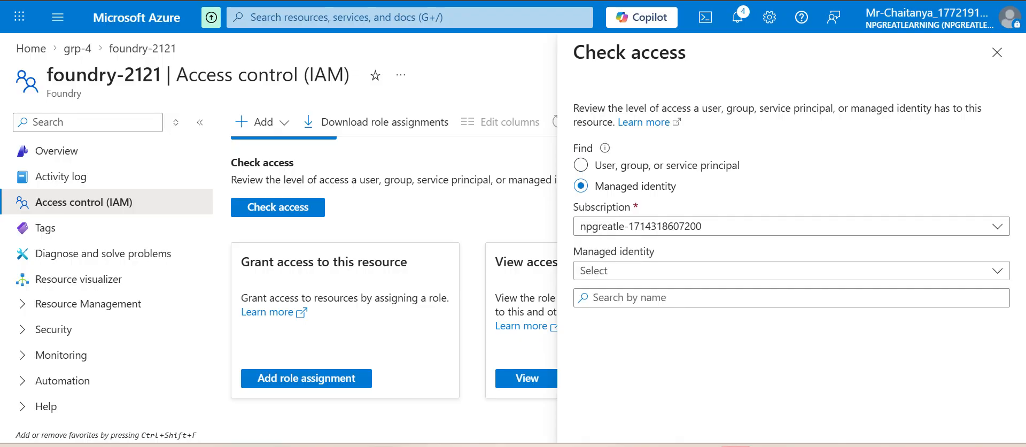
click(790, 271)
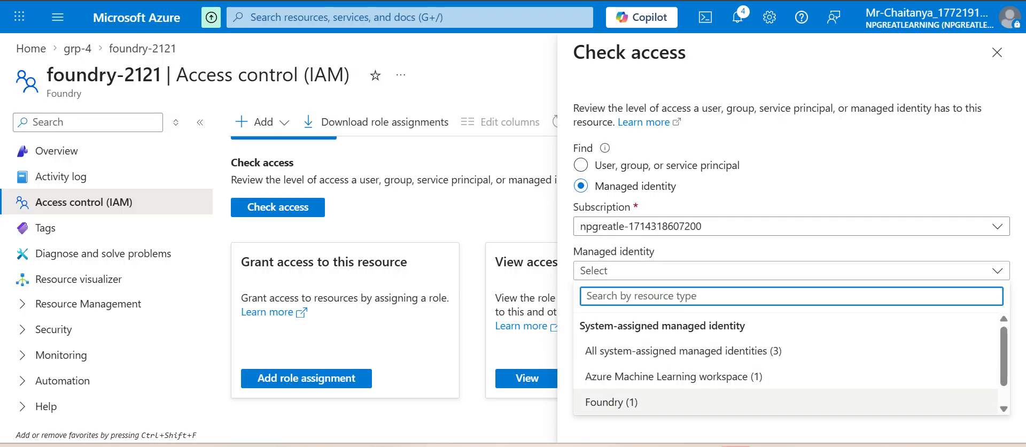
click(614, 402)
click(695, 330)
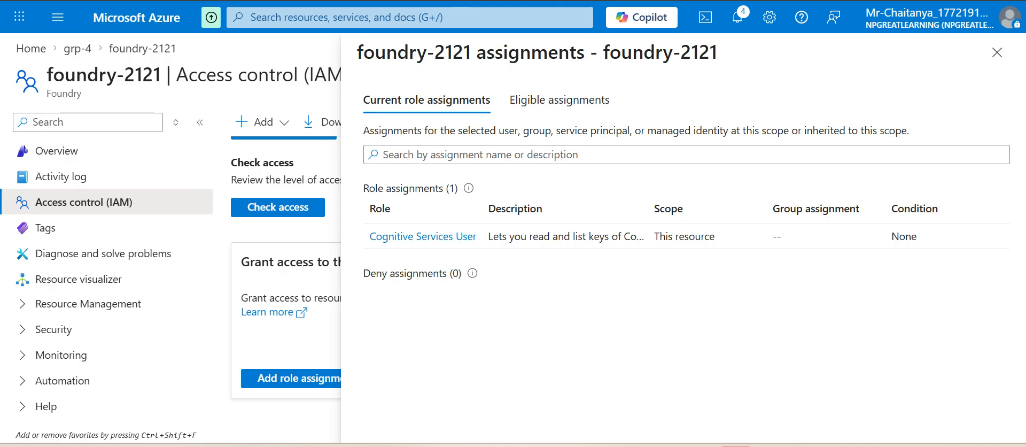
click(996, 52)
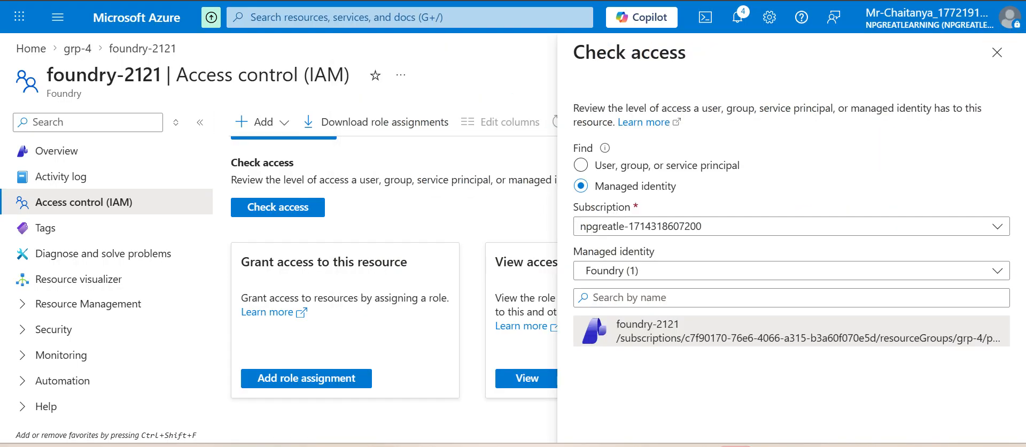
click(996, 52)
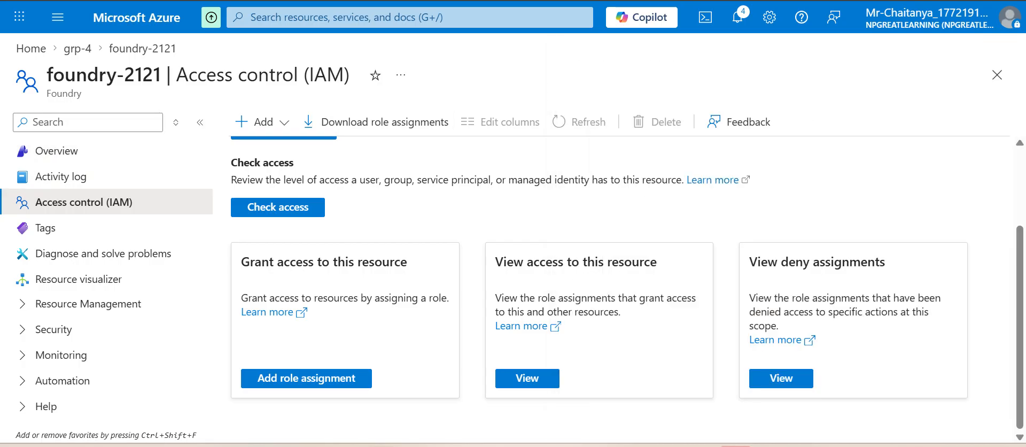
Step: Return to the foundry-2121 overview and open the resource in the Foundry portal
click(57, 151)
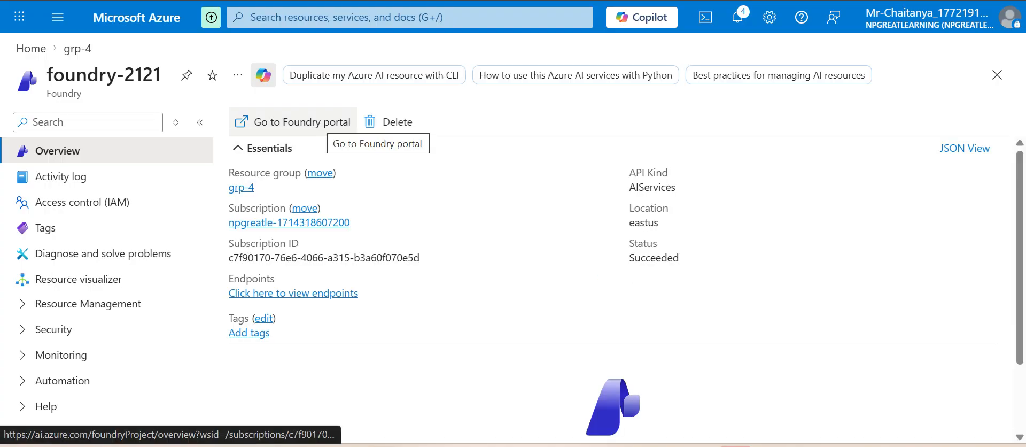
scroll(625, 290, down, 2)
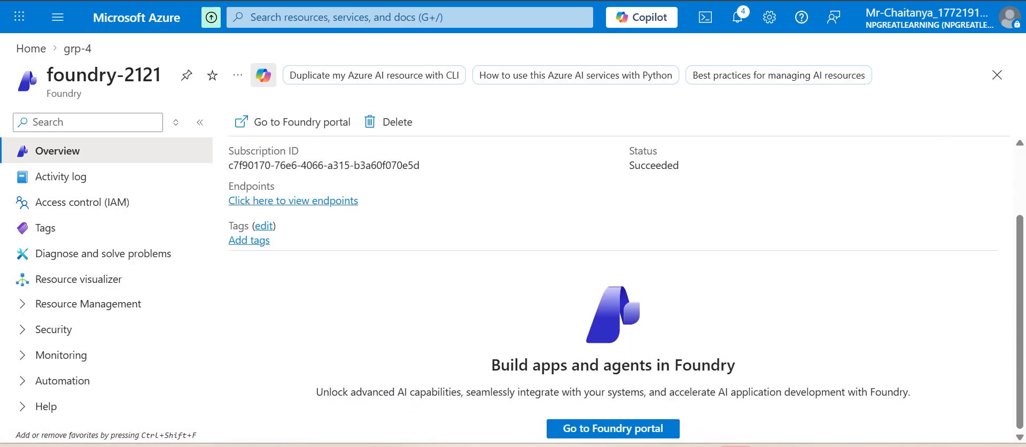
scroll(625, 290, up, 2)
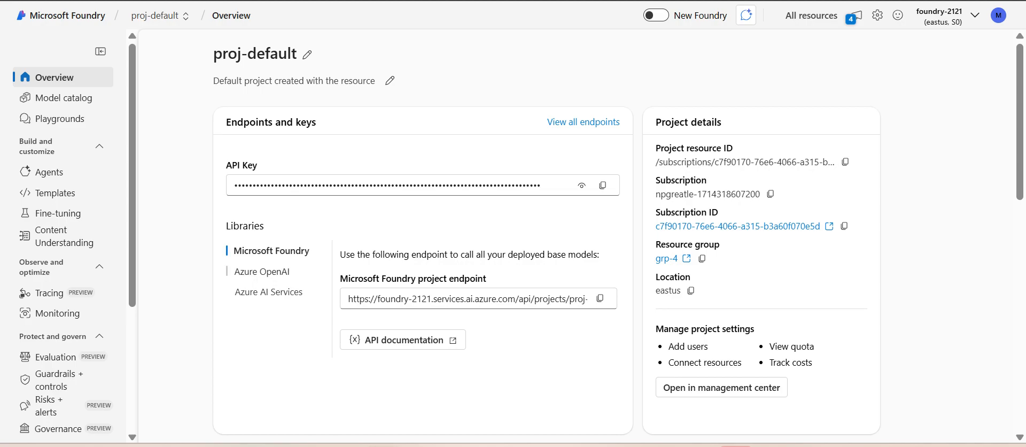
Step: View the Azure OpenAI and Azure AI Services endpoints of proj-default, and switch back to the Microsoft Foundry endpoint
click(262, 272)
click(268, 292)
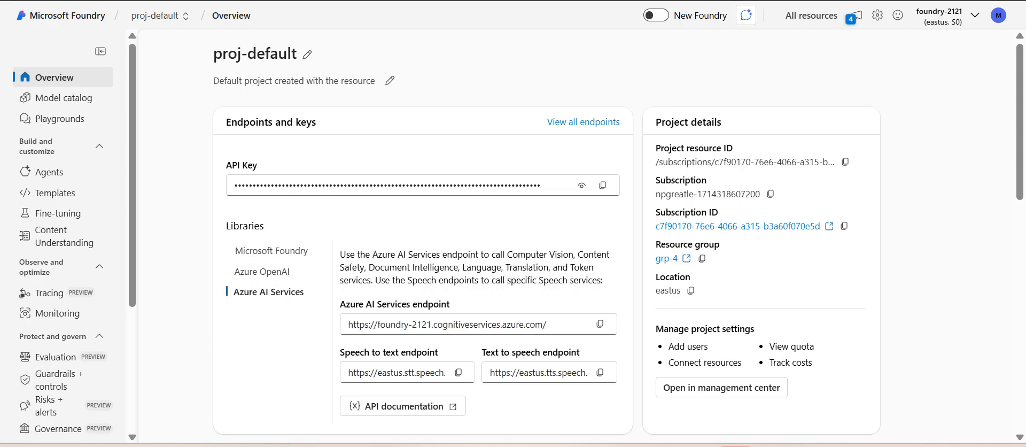
click(272, 250)
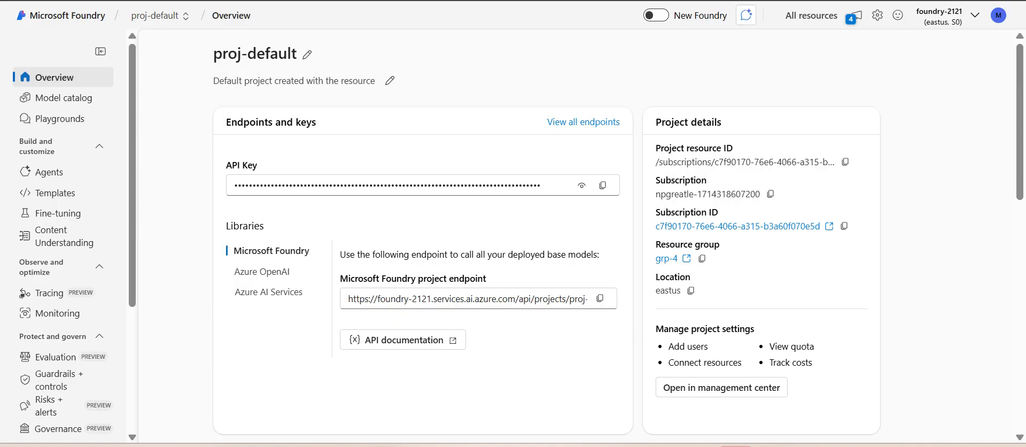
Step: Open the connected resources of foundry-2121 in the management center and start creating a new connection
scroll(64, 235, down, 3)
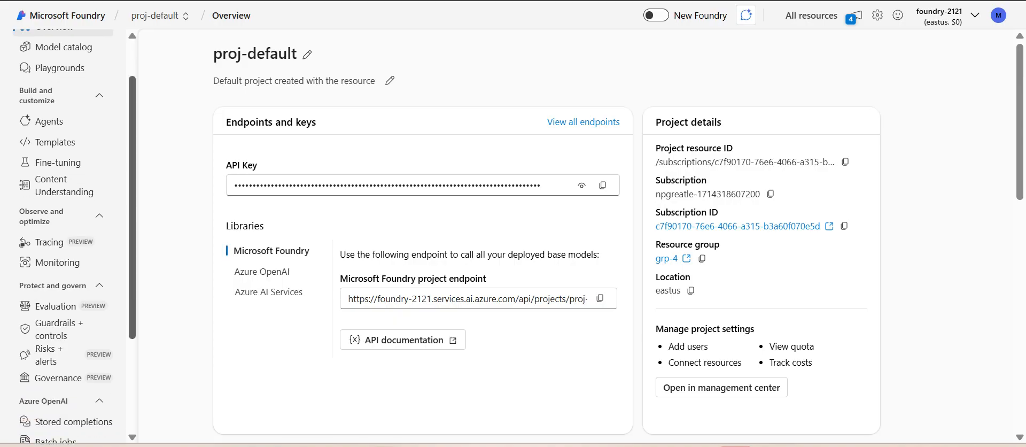
scroll(64, 235, down, 1)
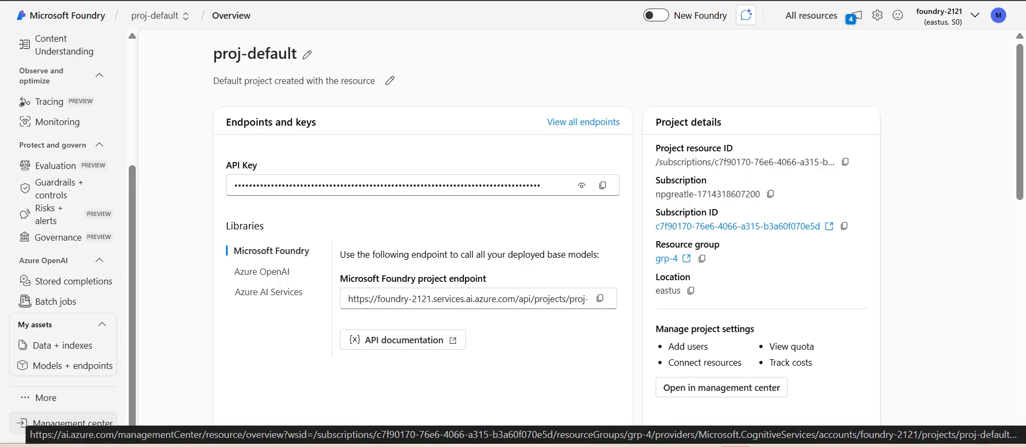
click(64, 422)
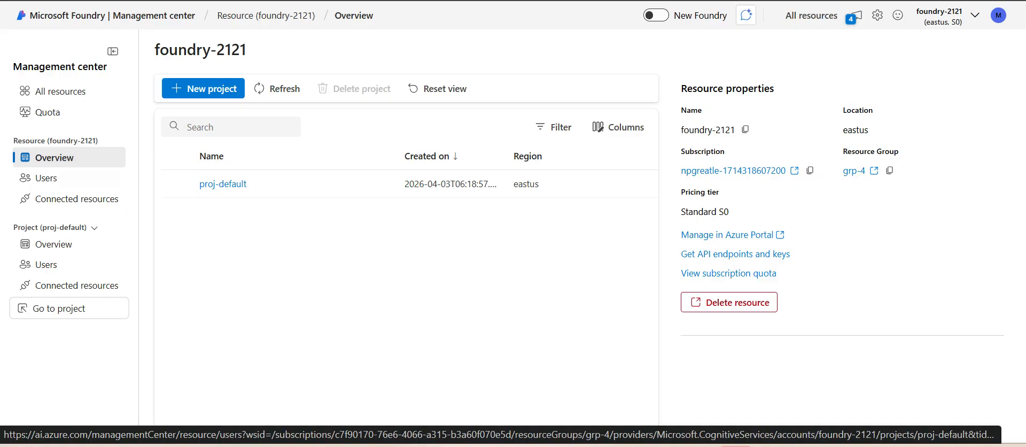
click(76, 198)
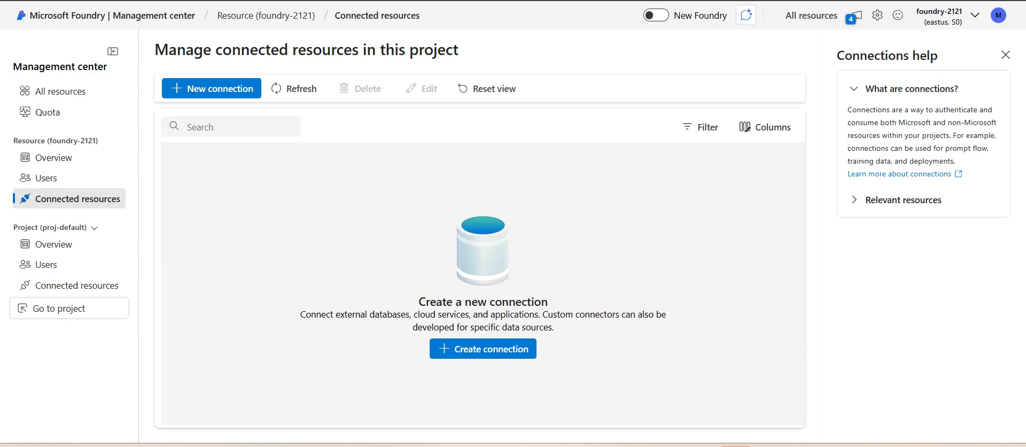
click(482, 348)
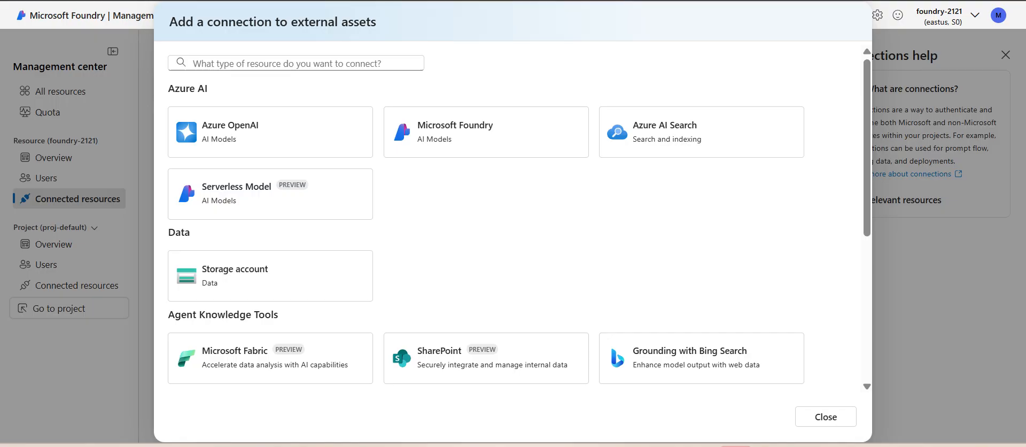
Step: View the manual entry form for connecting an Azure OpenAI resource, and return to the asset type choices
click(269, 132)
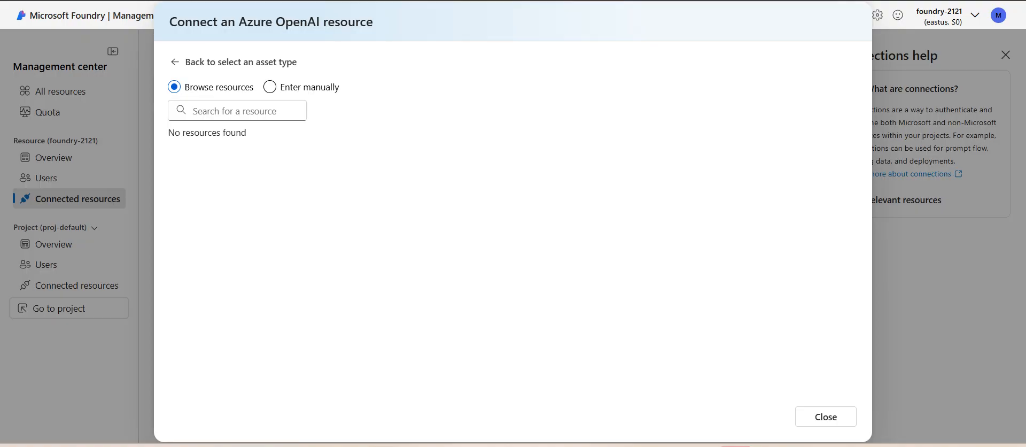
click(277, 87)
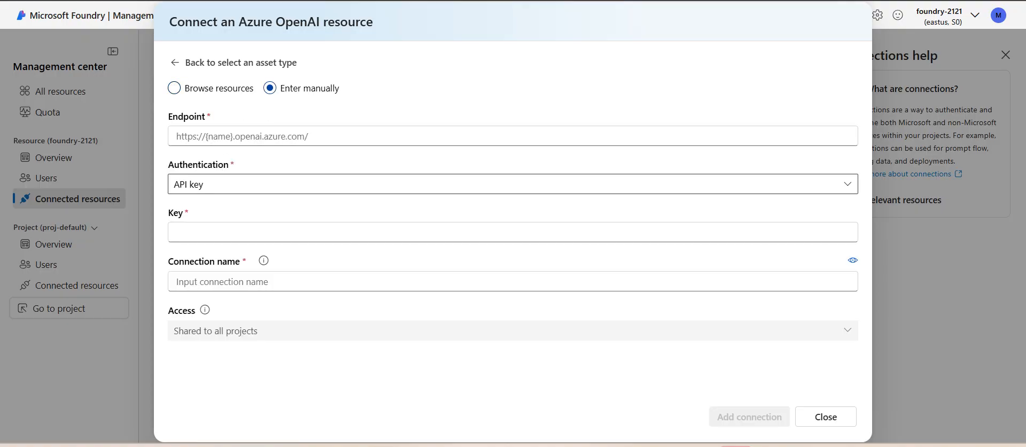
click(288, 63)
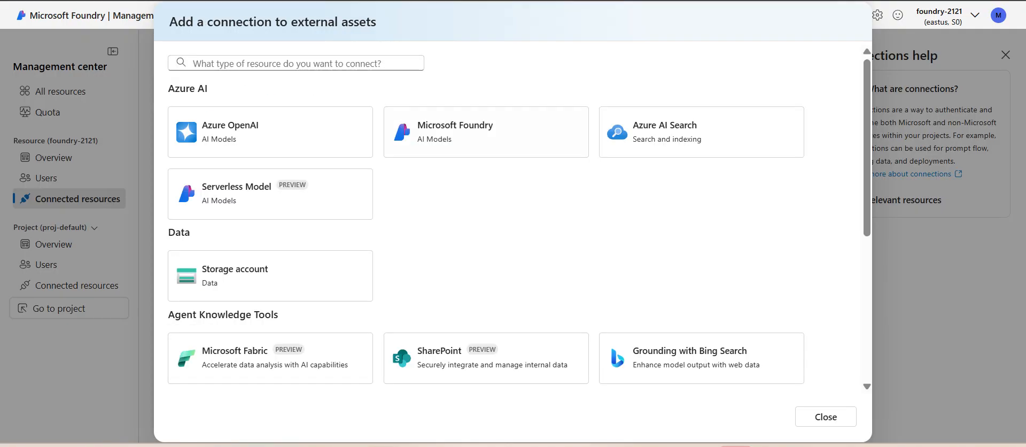
Step: Connect the Azure AI Search resource aisearch54321 to foundry-2121 with API key authentication, and review its entry in the connected resources
click(668, 131)
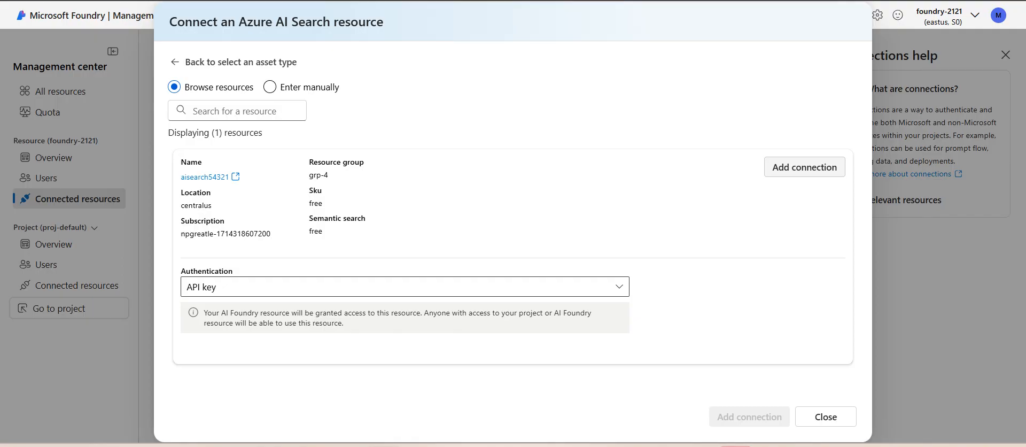
click(804, 167)
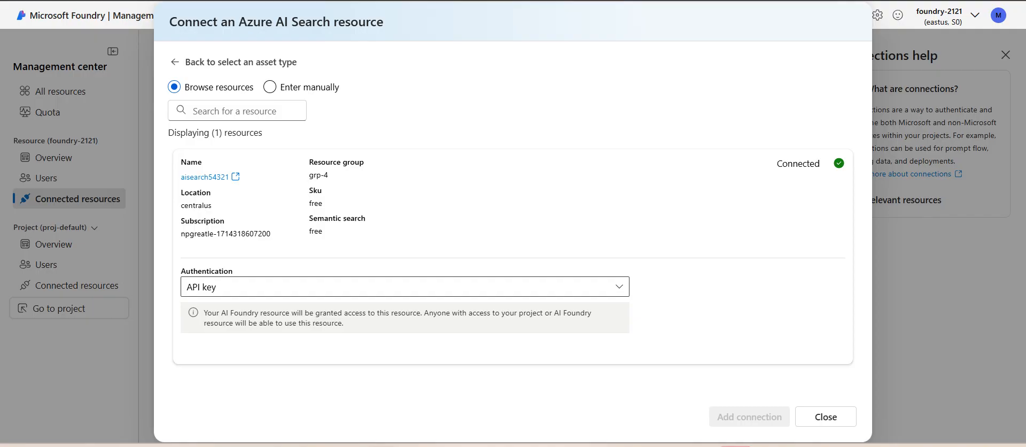
click(825, 416)
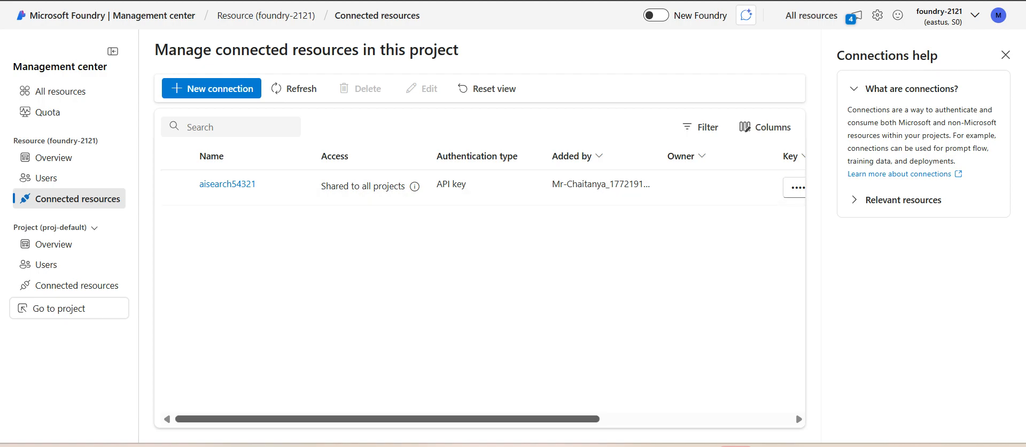
scroll(480, 294, right, 5)
scroll(480, 294, left, 1)
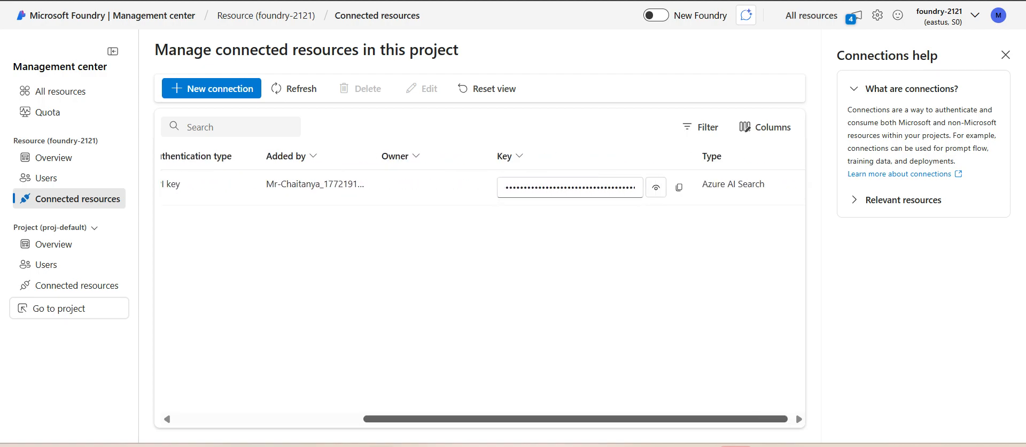
scroll(479, 294, left, 6)
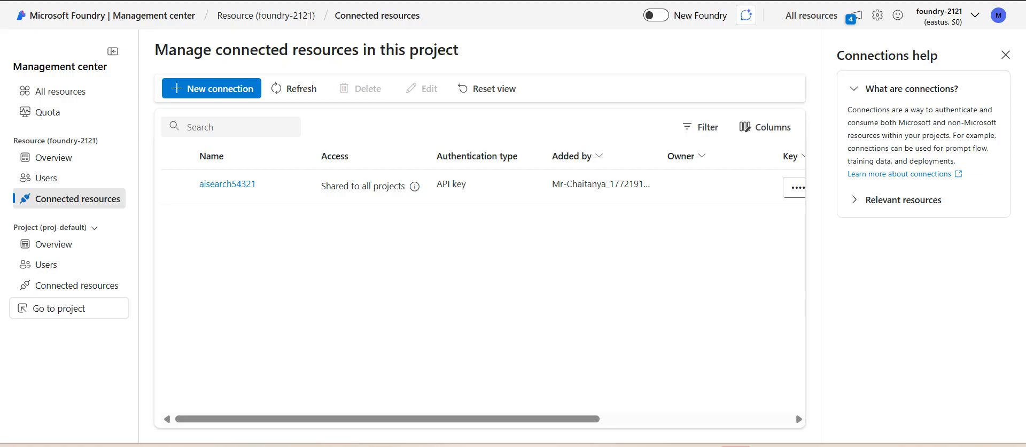
Step: Switch to the New Foundry experience and go through its welcome introduction to the end
click(656, 15)
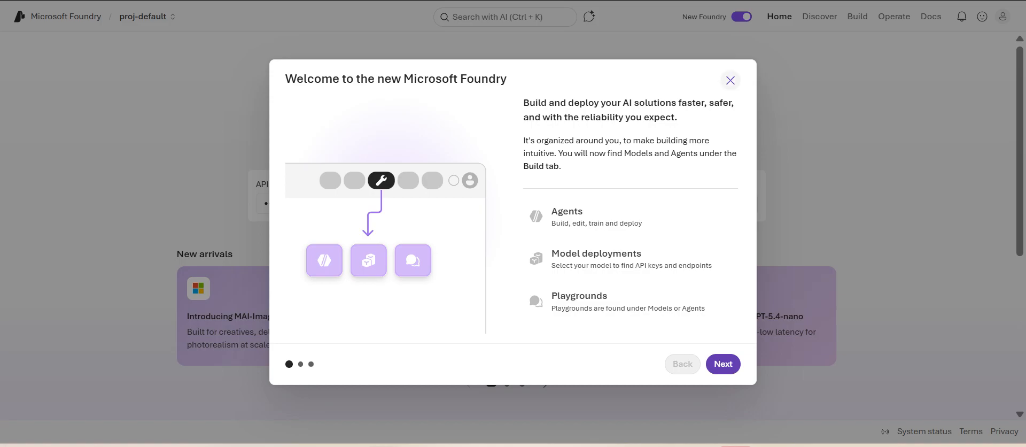
click(723, 364)
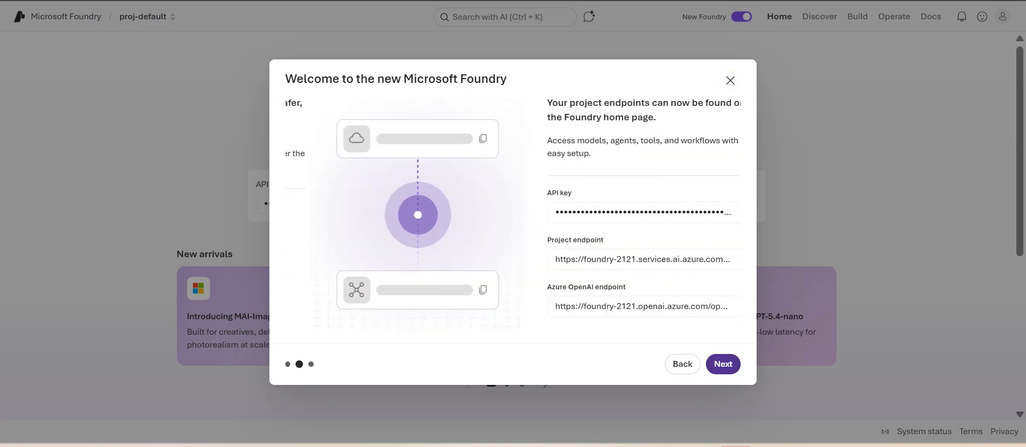
click(723, 364)
click(723, 363)
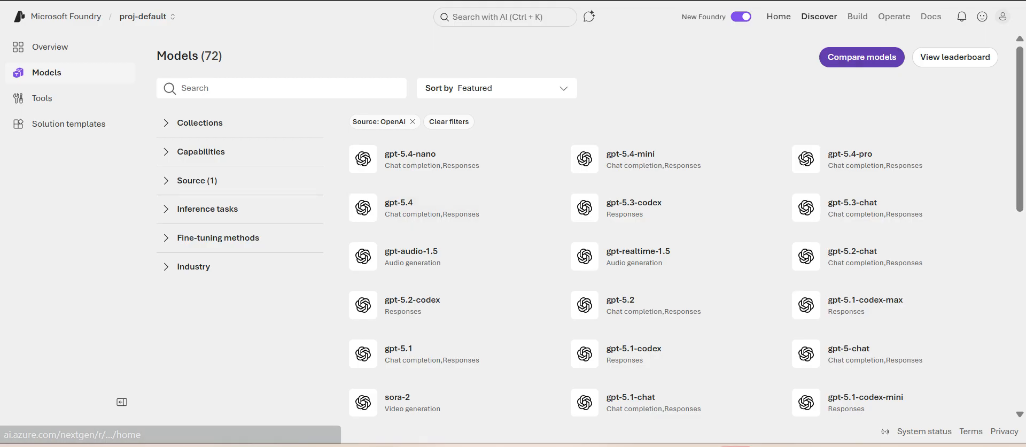
Step: Look through the Home, Discover and Build areas of the new Foundry portal
click(778, 17)
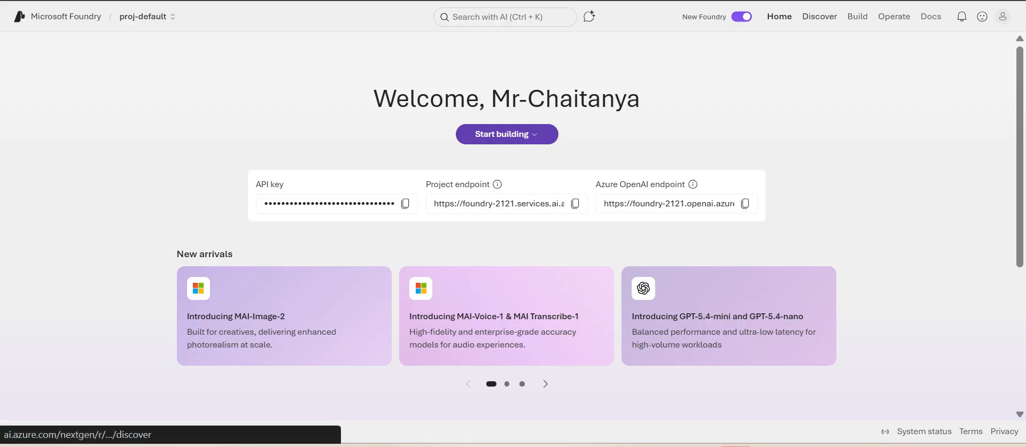
click(819, 17)
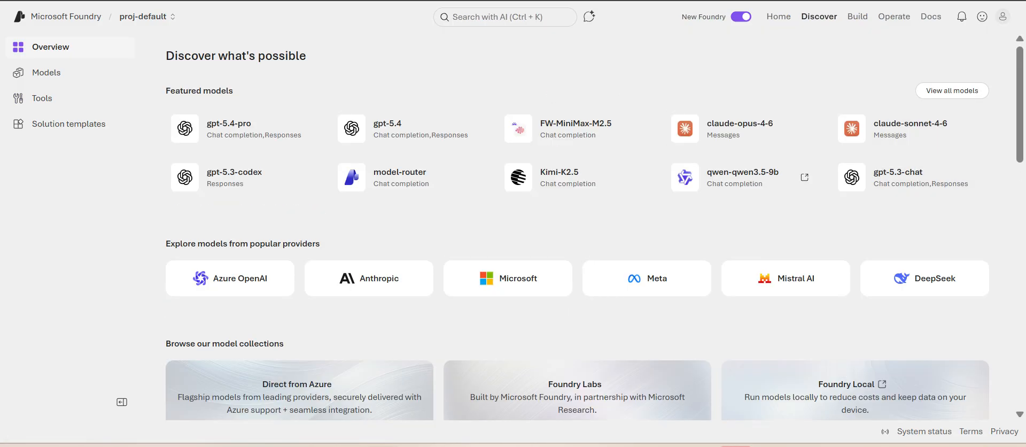
click(857, 17)
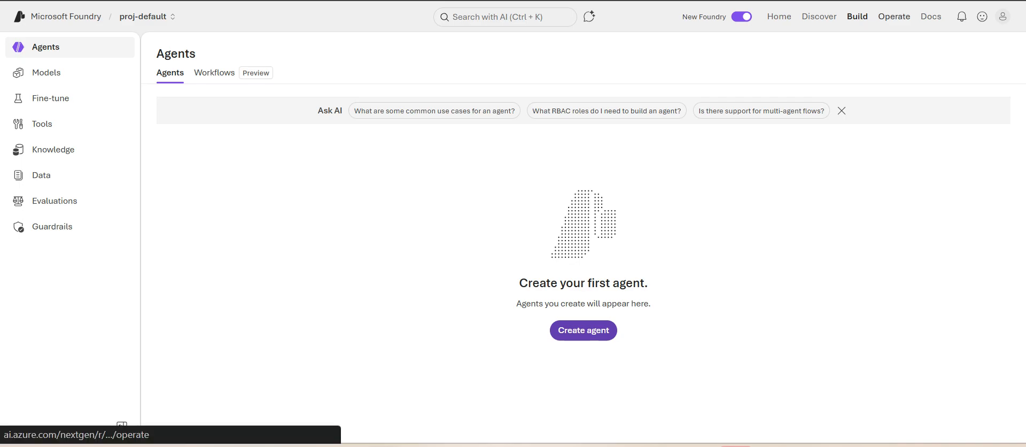
Step: Open the connected resources of proj-default in the Operate area's project administration, and select the aisearch54321 connection
click(893, 17)
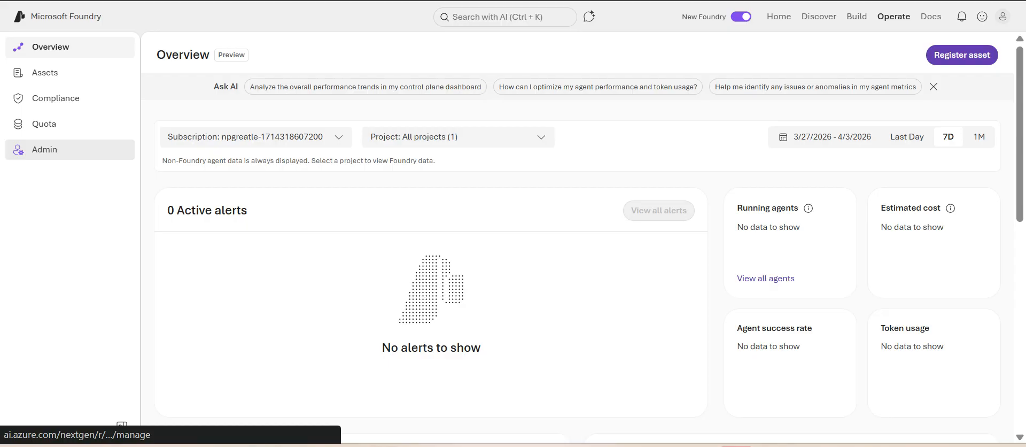
click(44, 149)
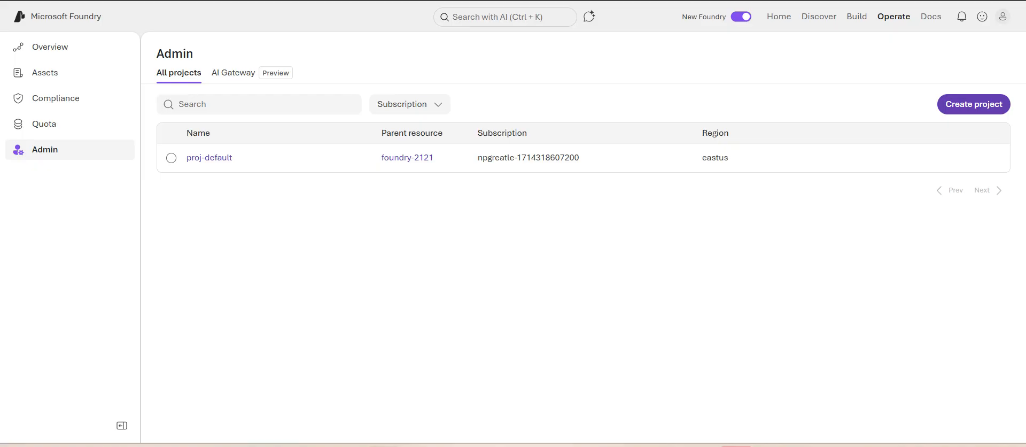
click(170, 158)
click(209, 159)
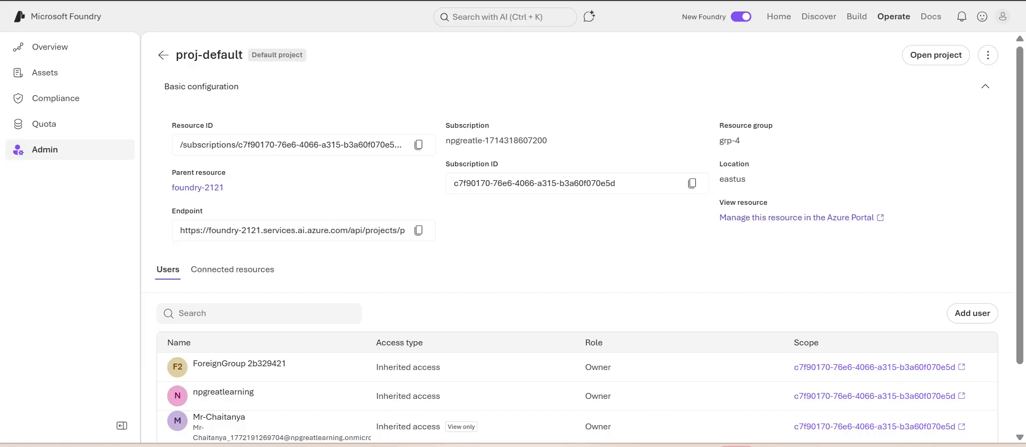
click(233, 269)
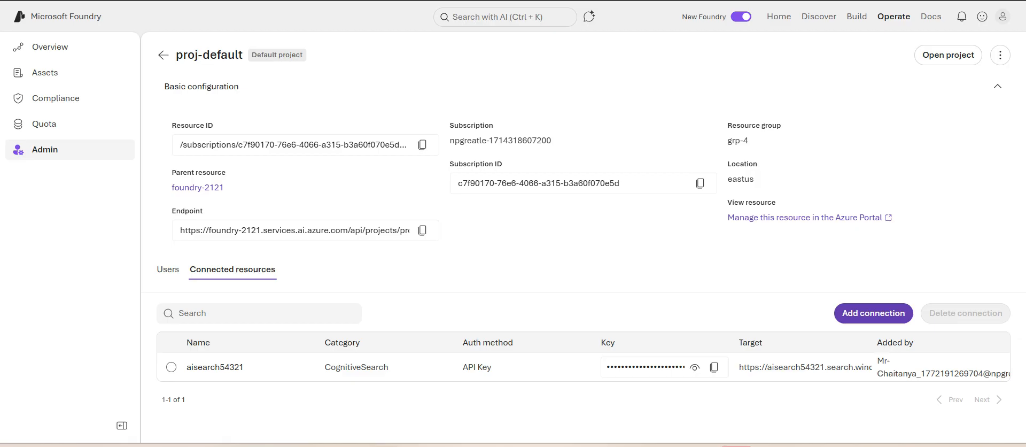
click(171, 367)
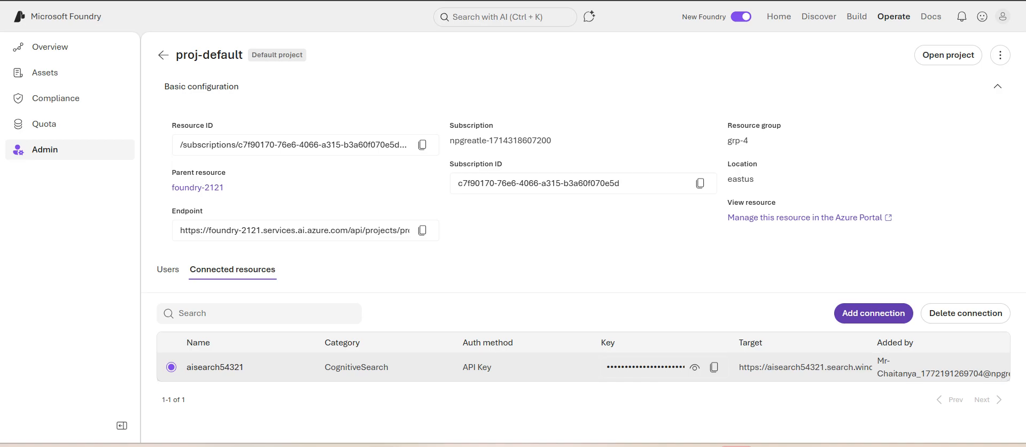
Step: Add an Azure AI Search connection to proj-default for aisearch54321 with the API Key authentication type
click(874, 313)
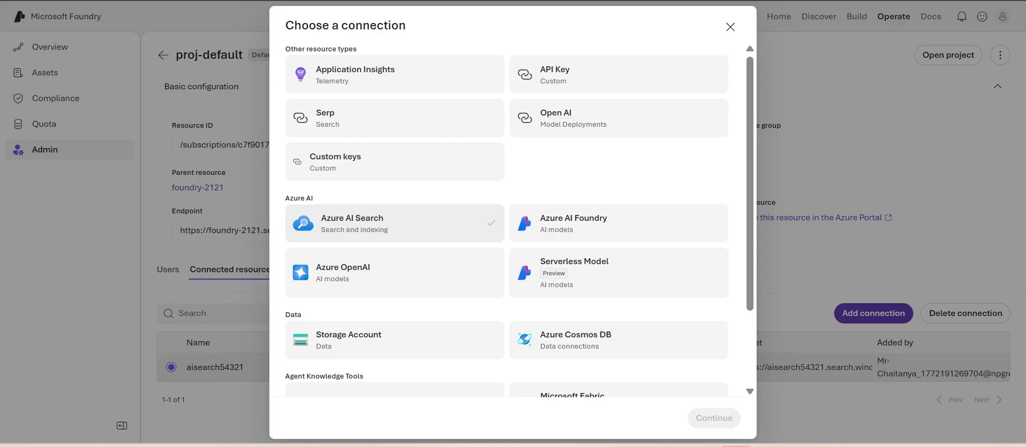
click(714, 417)
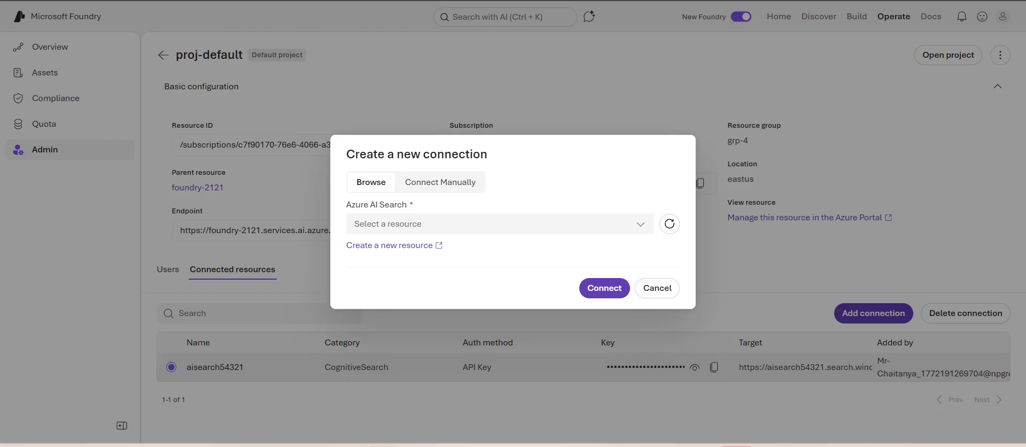
click(499, 224)
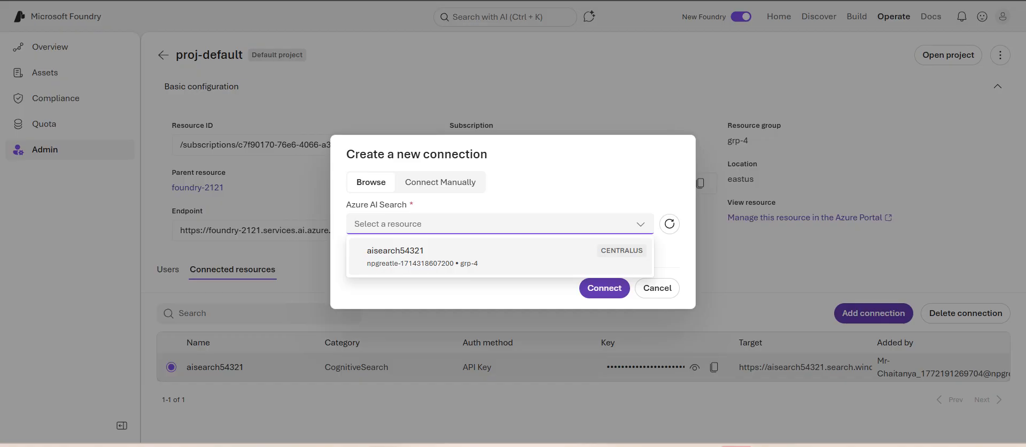
click(499, 256)
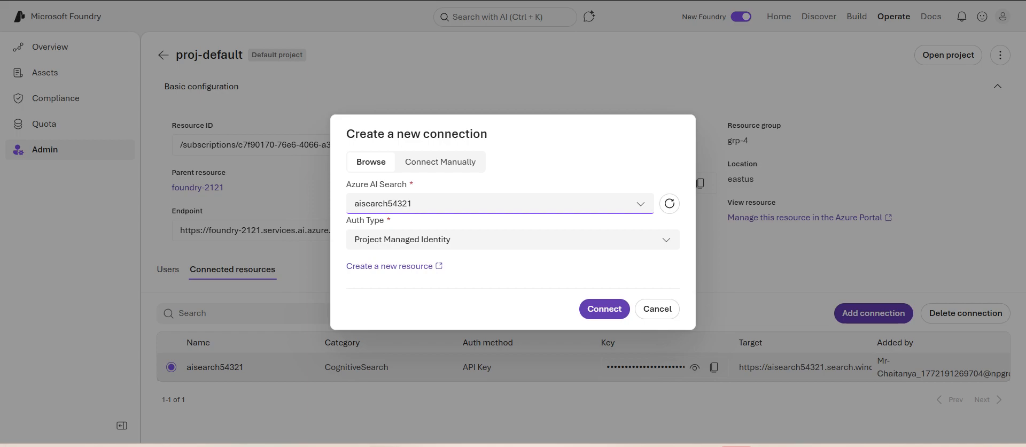
click(513, 240)
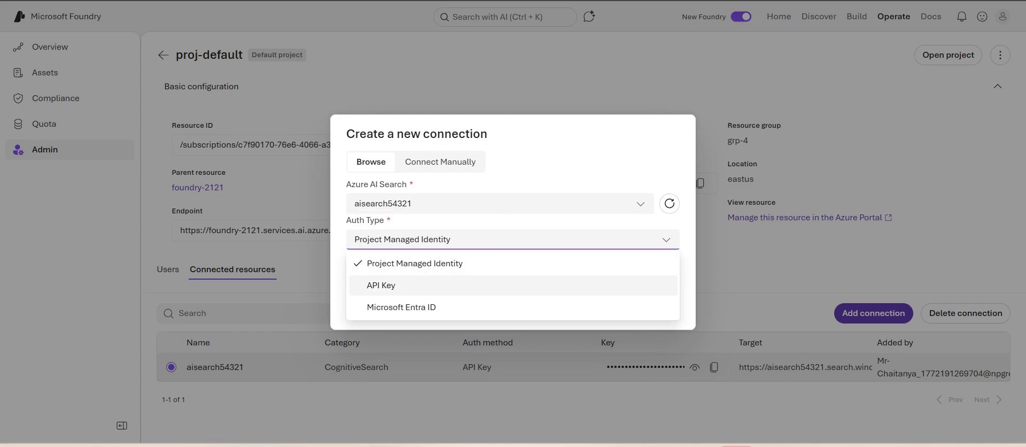
click(381, 285)
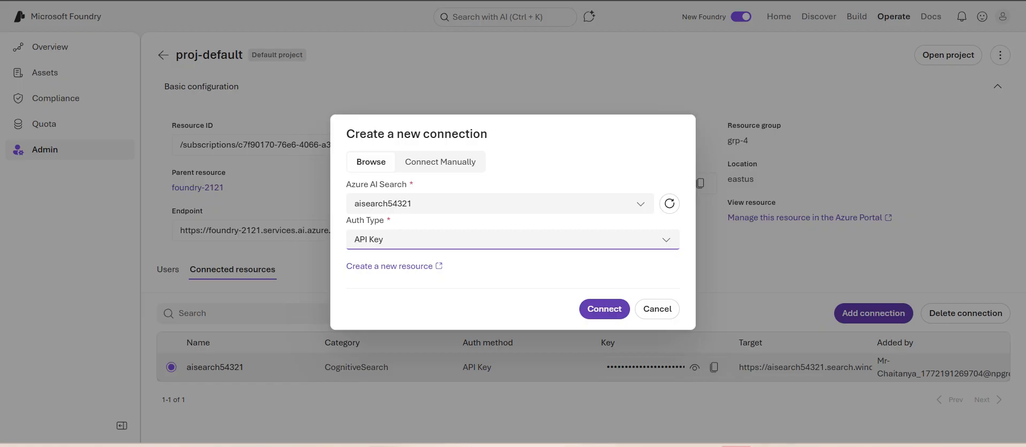
click(604, 309)
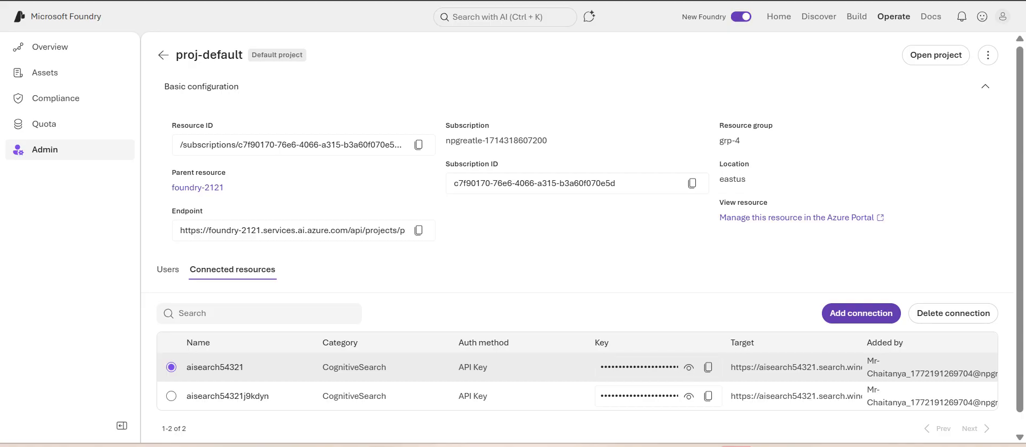
Step: Switch back to the classic Foundry experience and start a new AI Service fine-tuning task in proj-default
click(741, 16)
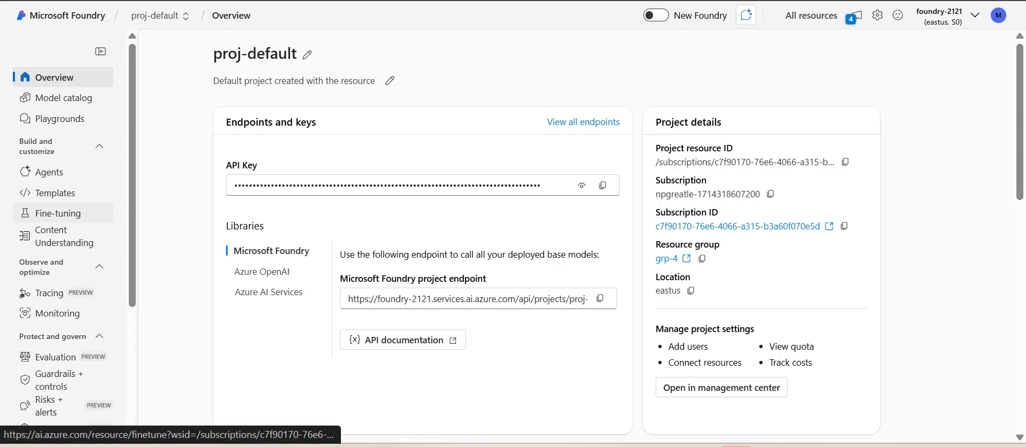
click(59, 213)
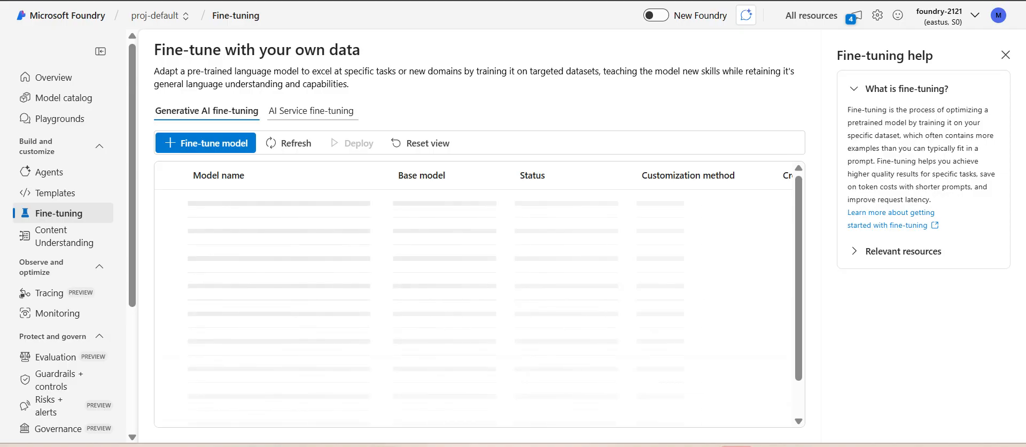
click(312, 111)
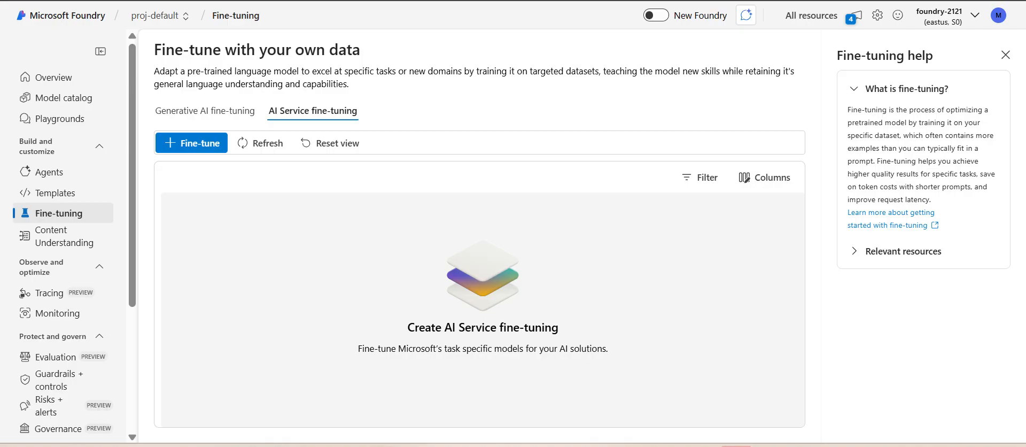
click(192, 142)
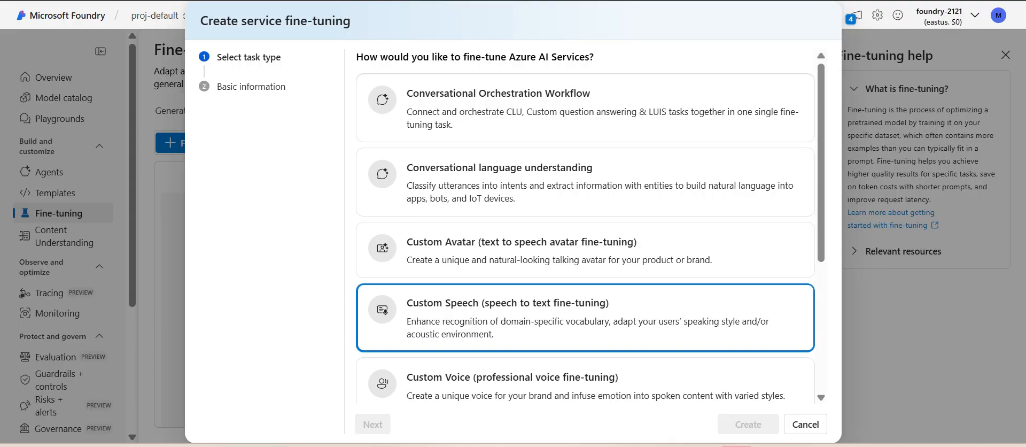
Step: Choose Custom question answering as the fine-tuning task type and continue to the basic information
scroll(534, 300, down, 3)
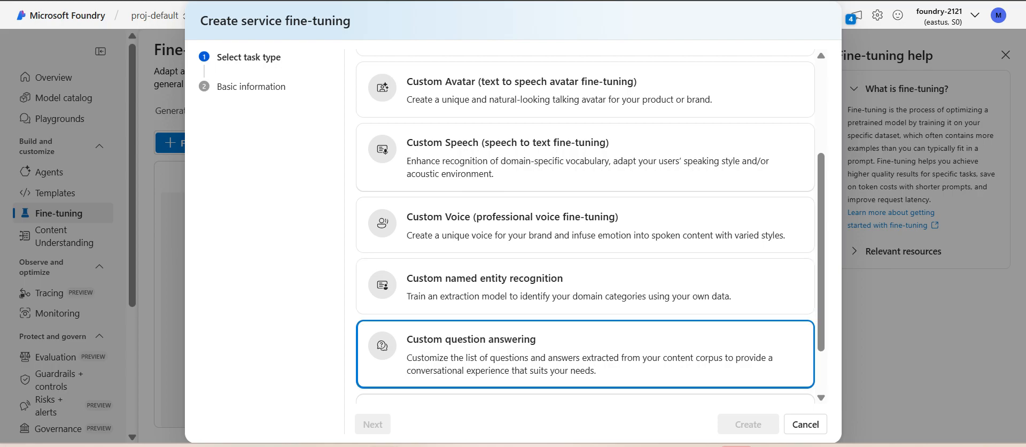
scroll(585, 224, up, 3)
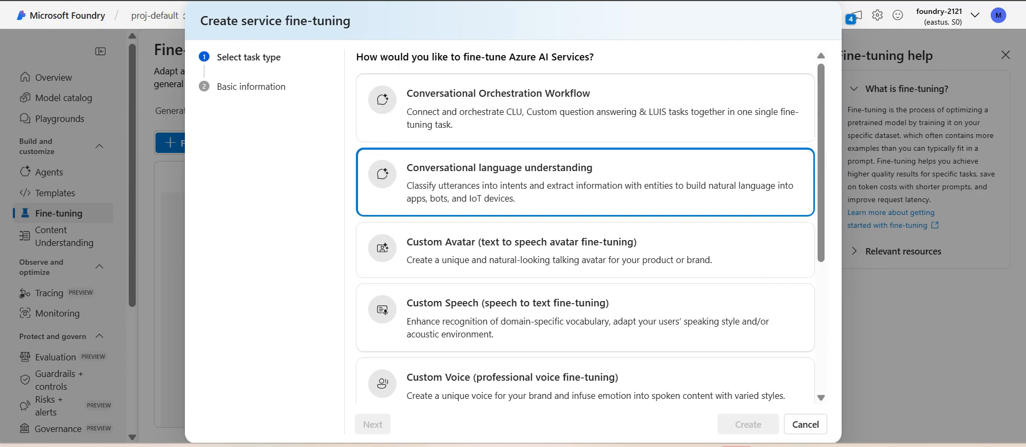
scroll(585, 320, down, 3)
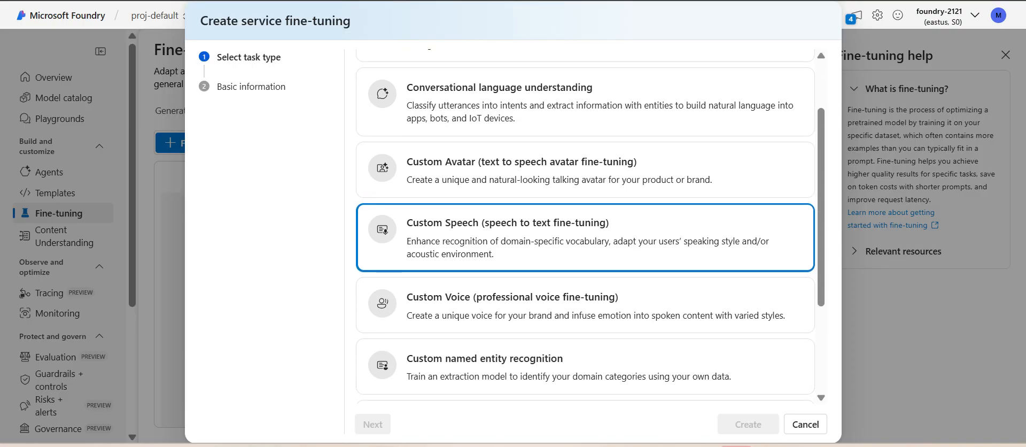
click(585, 352)
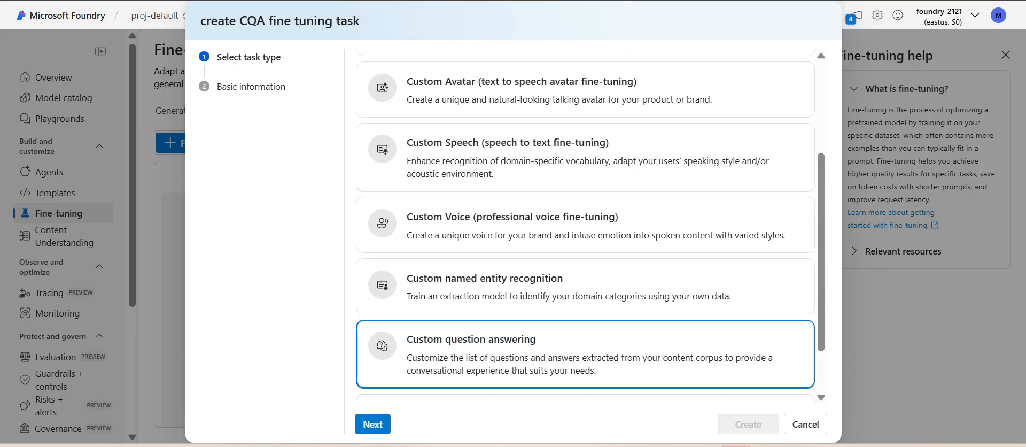
click(372, 424)
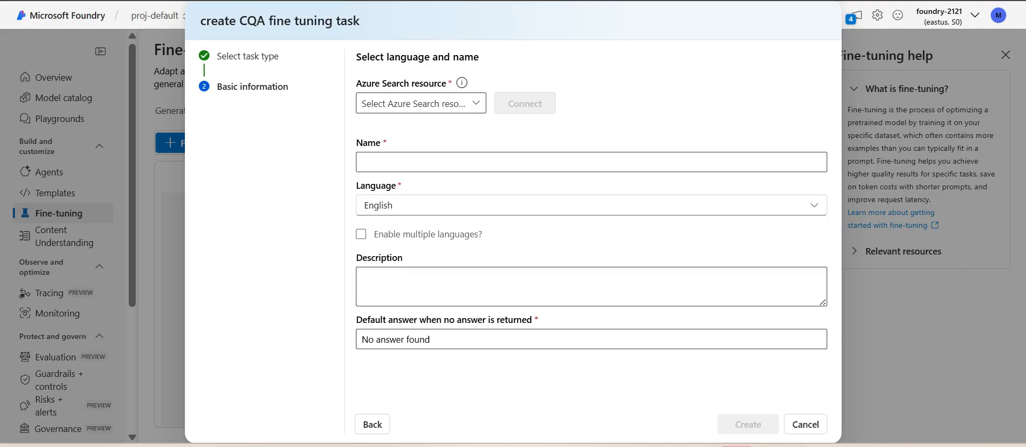
Step: Connect aisearch54321j9kdyn as the Azure Search resource of the question answering fine-tuning task
click(475, 103)
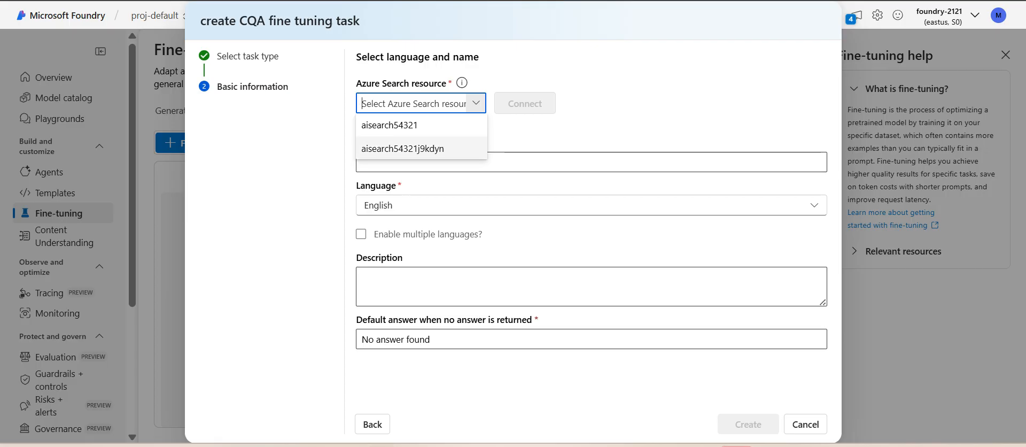
click(402, 148)
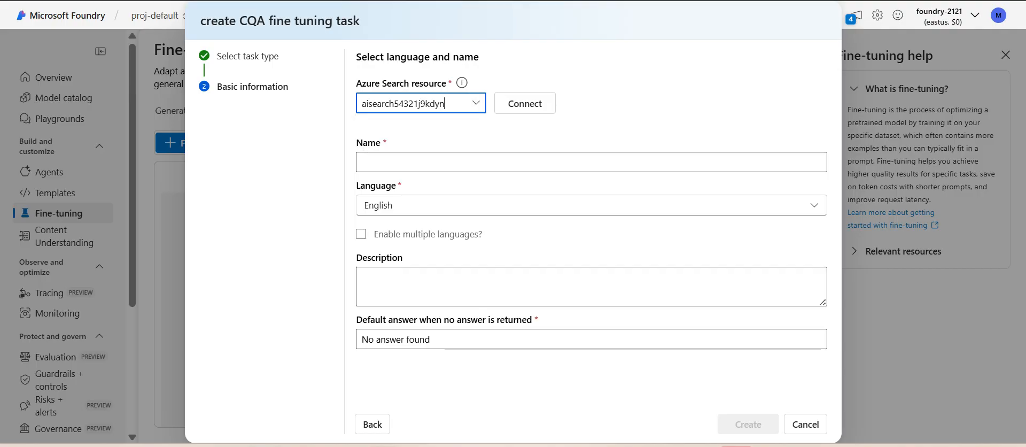
click(525, 104)
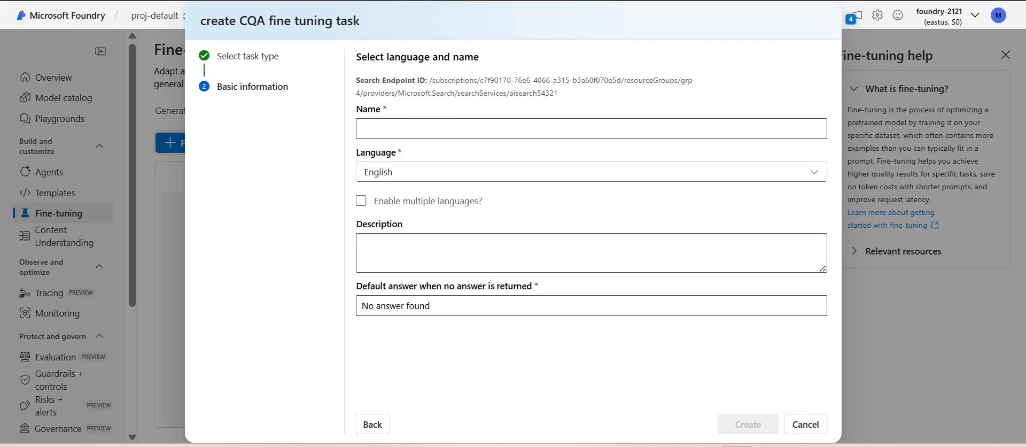
Step: Create the fine-tuning task named custom-question-answer-proj and open its source management page
click(591, 129)
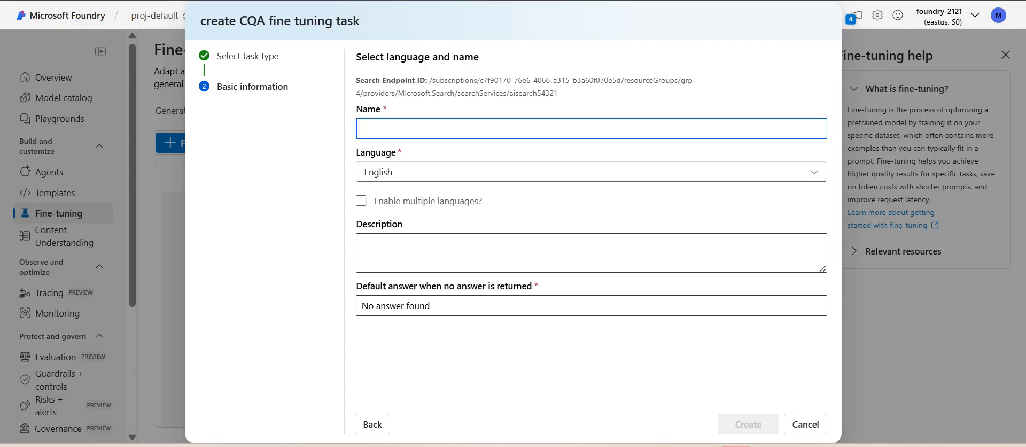
text(custom-question-a)
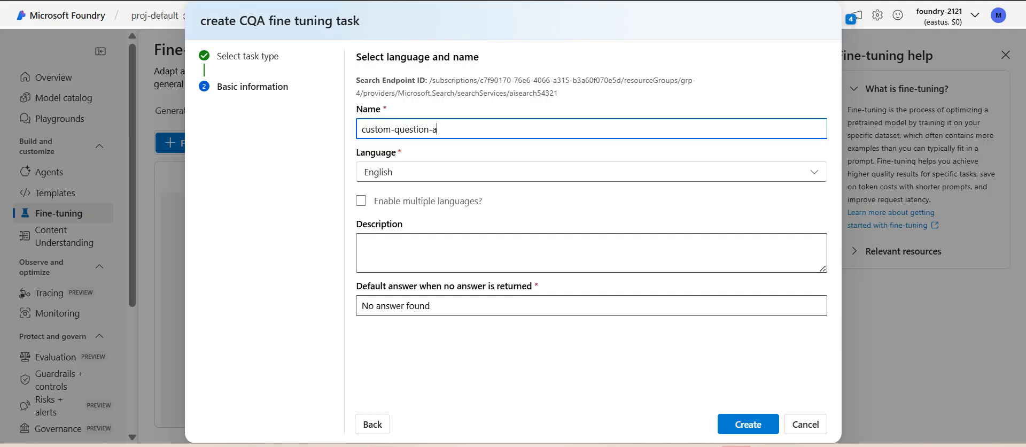
text(nswer-proj)
click(748, 424)
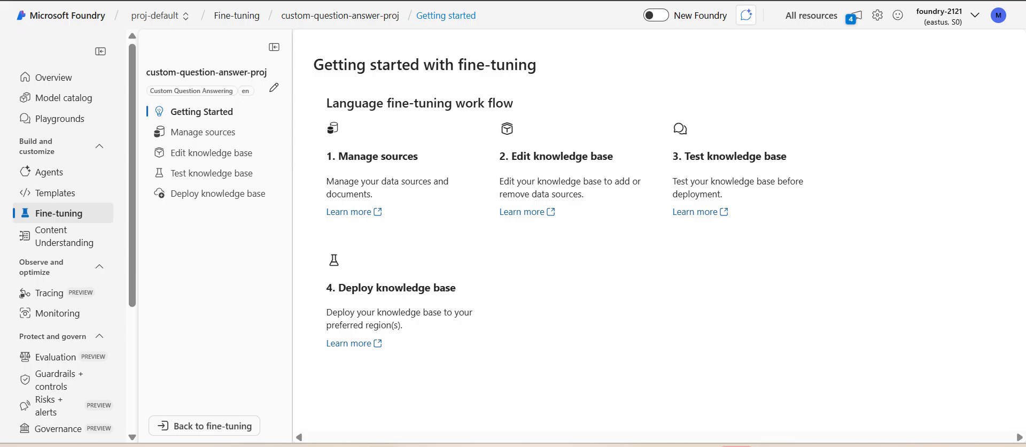
click(203, 132)
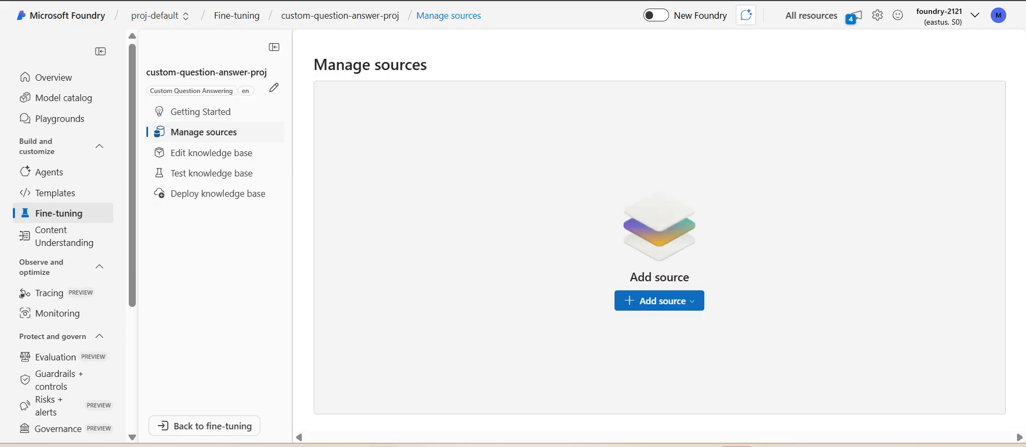
click(658, 300)
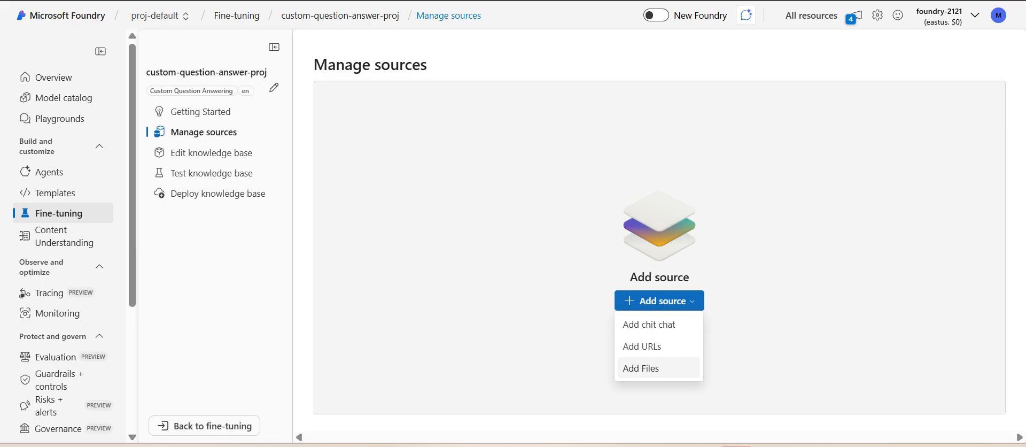
click(641, 367)
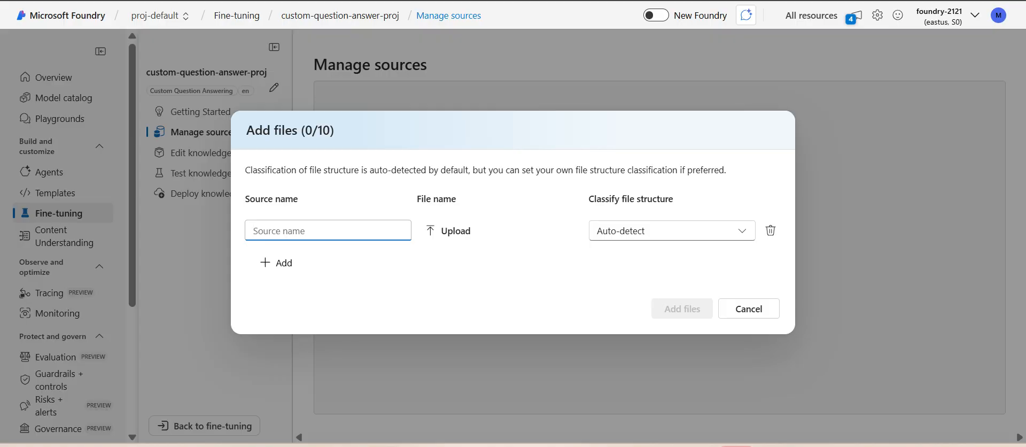
click(748, 309)
Step: Start a URL source and copy the share link of Microsoft's Surface Book User Guide from the Google results in the other Chrome window
click(660, 301)
click(642, 345)
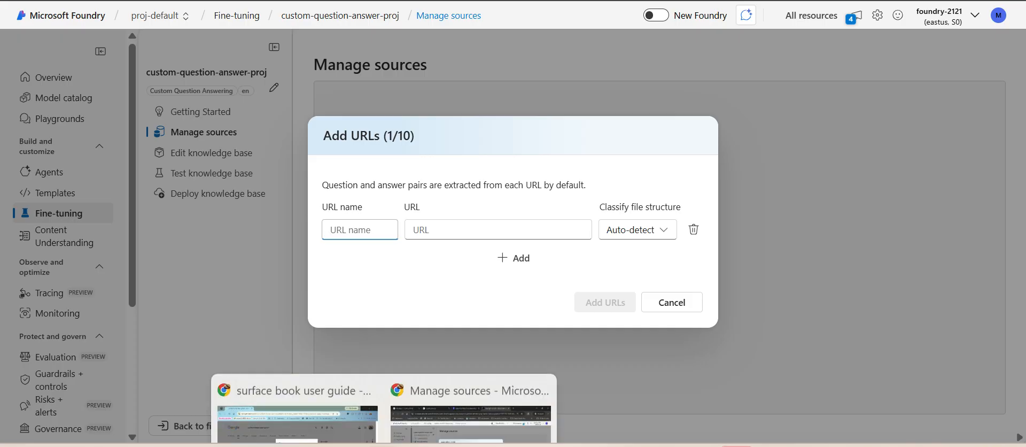
click(297, 395)
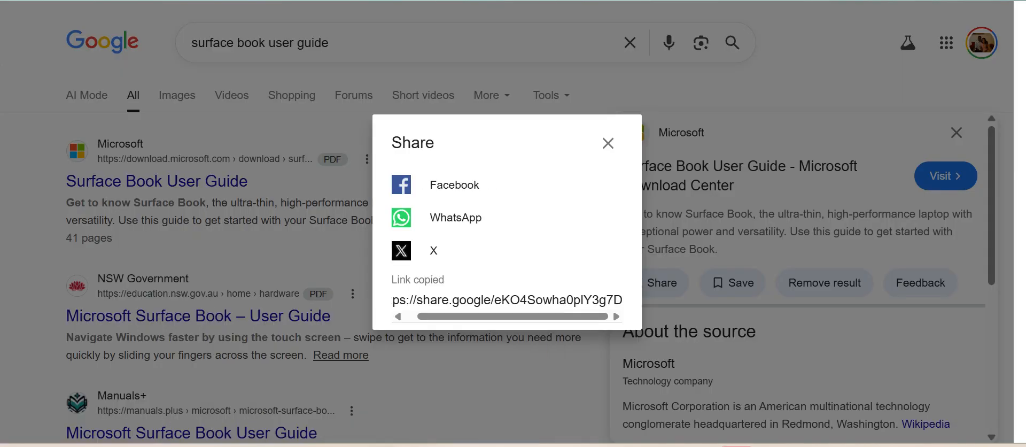
mouse_move(384, 445)
click(608, 142)
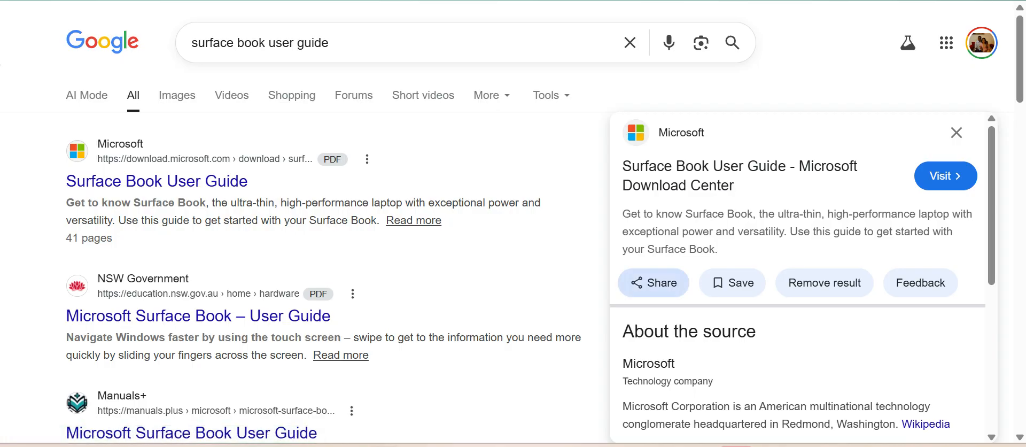
click(652, 282)
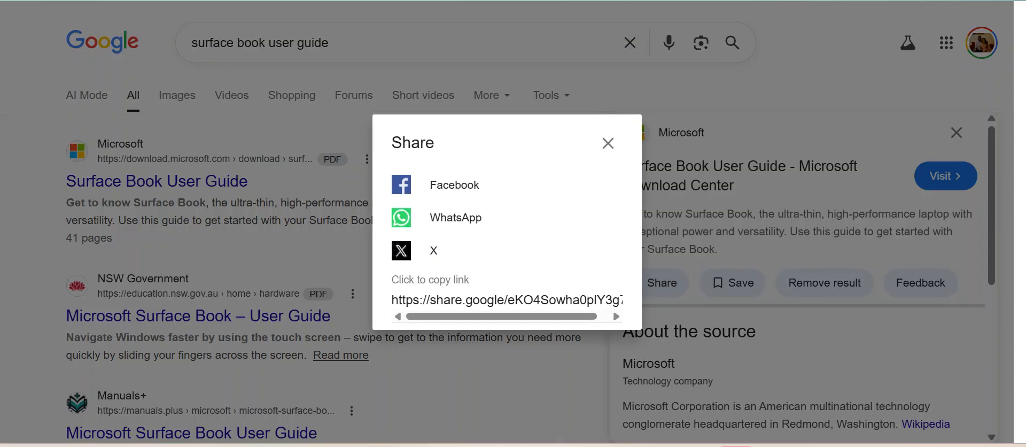
click(507, 300)
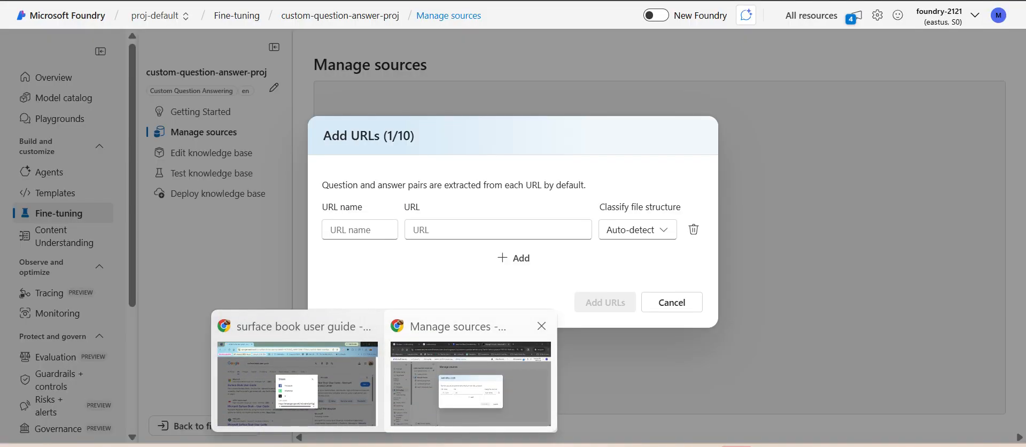
Step: Switch back to Microsoft Foundry and try to add the copied link as a URL source named Surf book with auto-detected structure
click(470, 380)
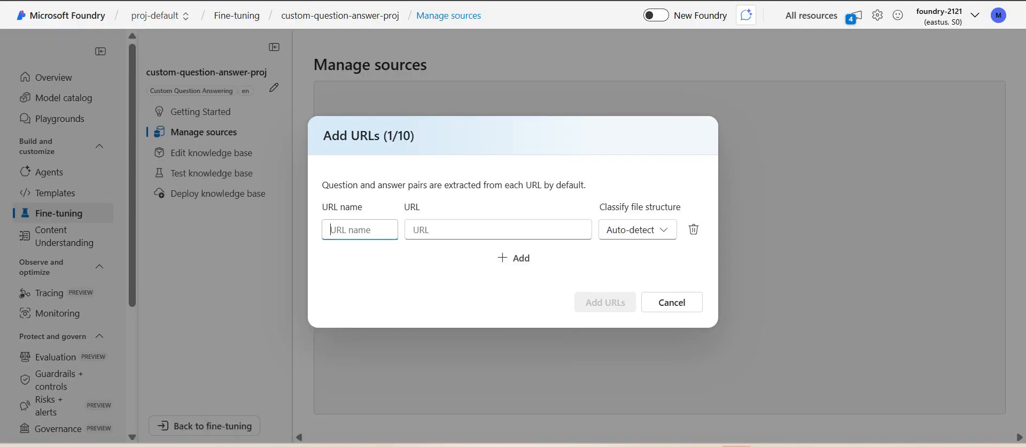
right_click(431, 230)
click(449, 259)
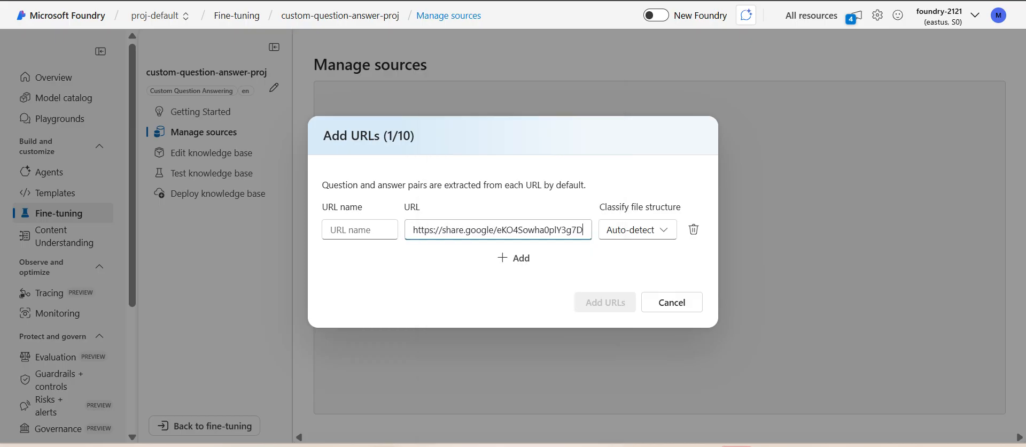
click(360, 230)
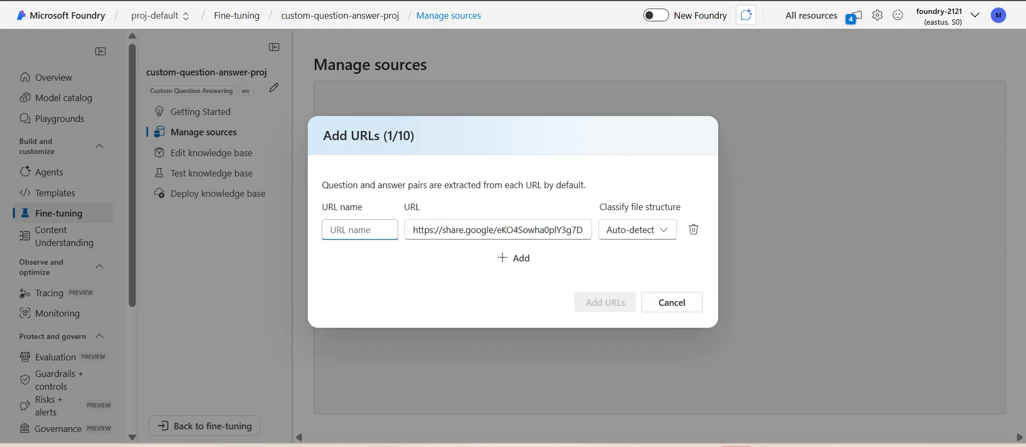
text(Surf )
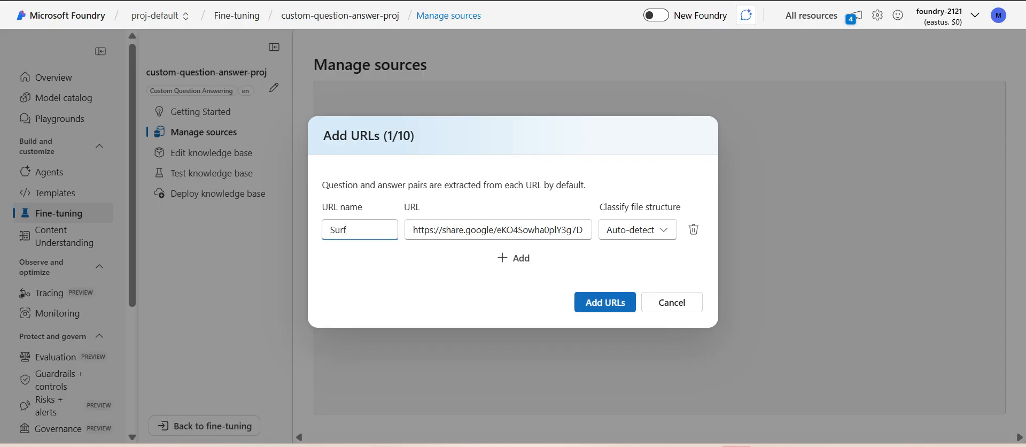
text(book)
click(604, 302)
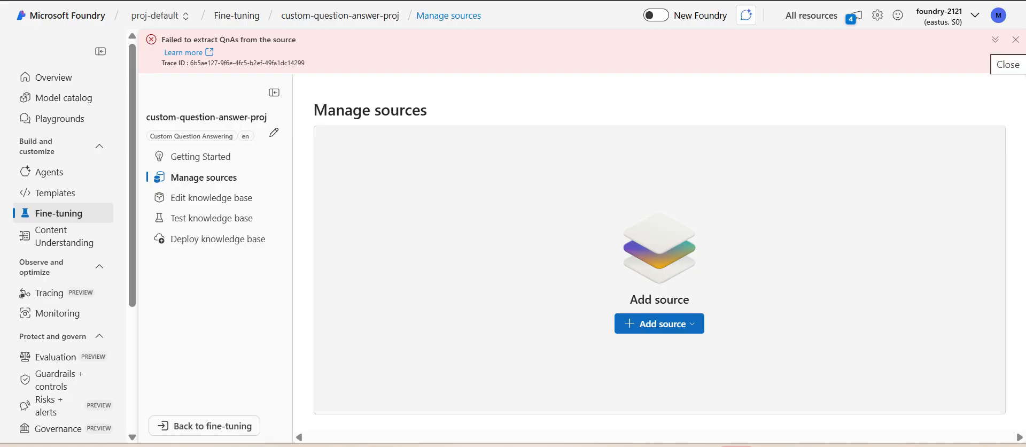
click(1015, 40)
Step: Add surface-book-user-guide-EN.pdf as a file source with auto-detected structure, allowing all file types in the file selection
click(662, 300)
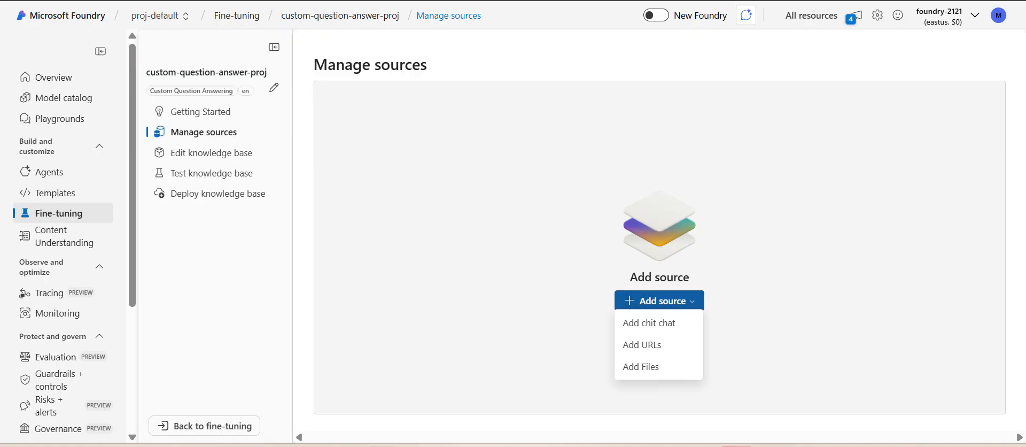
click(641, 368)
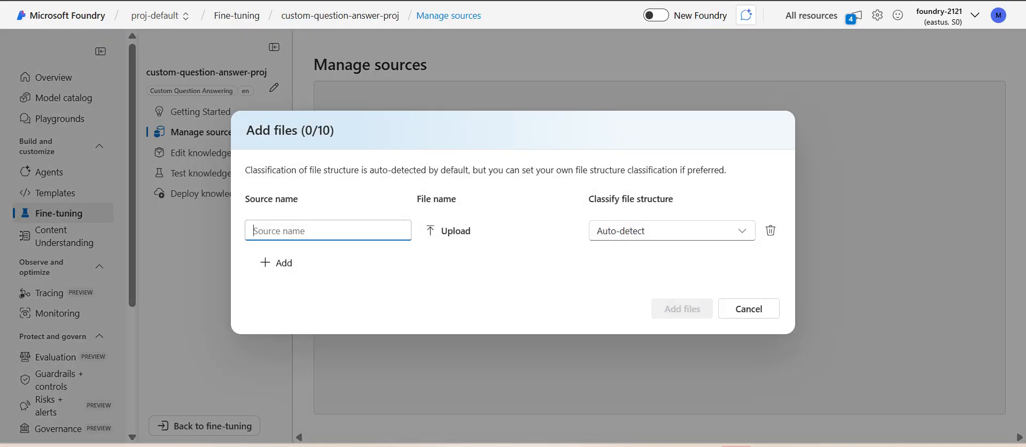
click(455, 230)
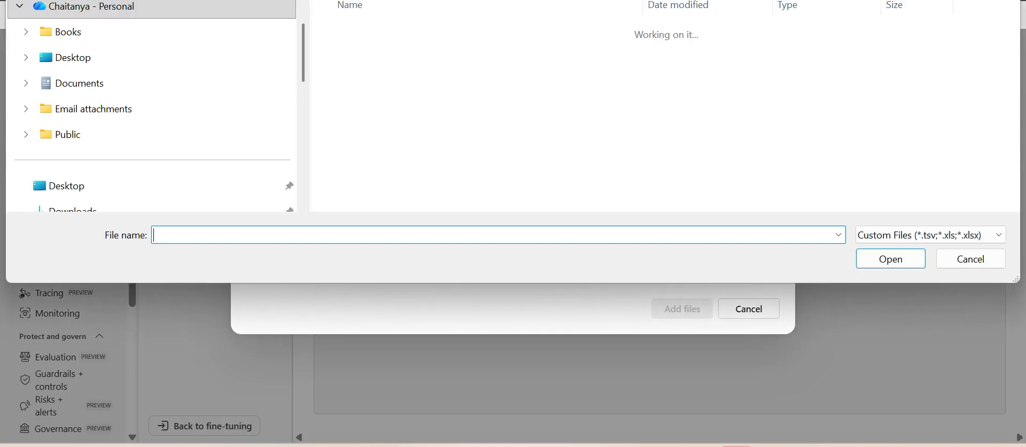
click(927, 235)
click(898, 264)
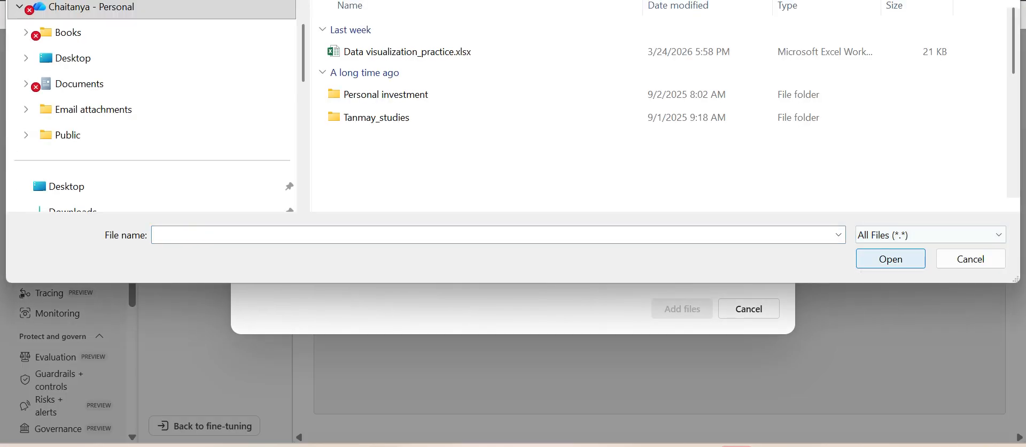
click(413, 52)
click(891, 258)
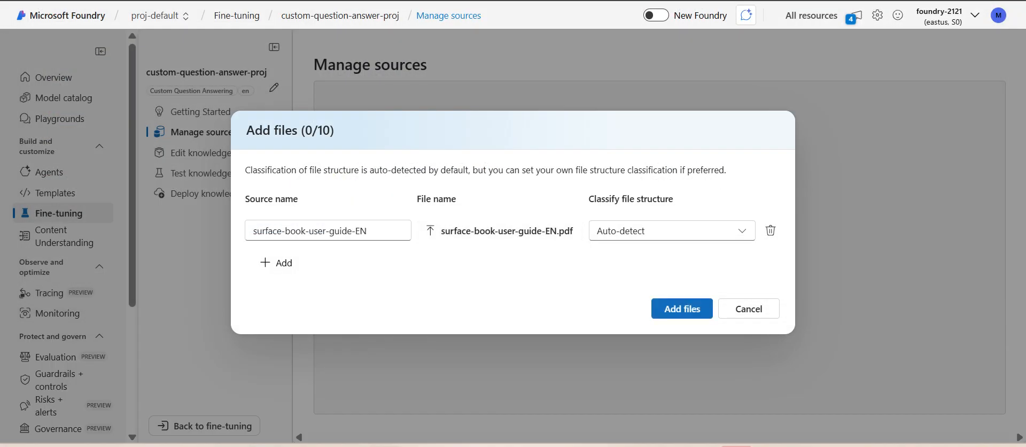
click(682, 309)
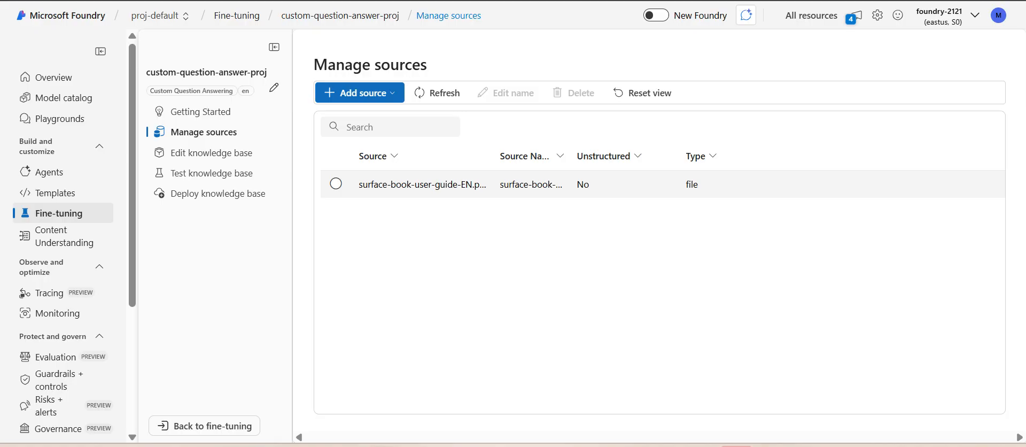
Step: Check the added source and examine the question answer pairs extracted into the knowledge base
click(335, 183)
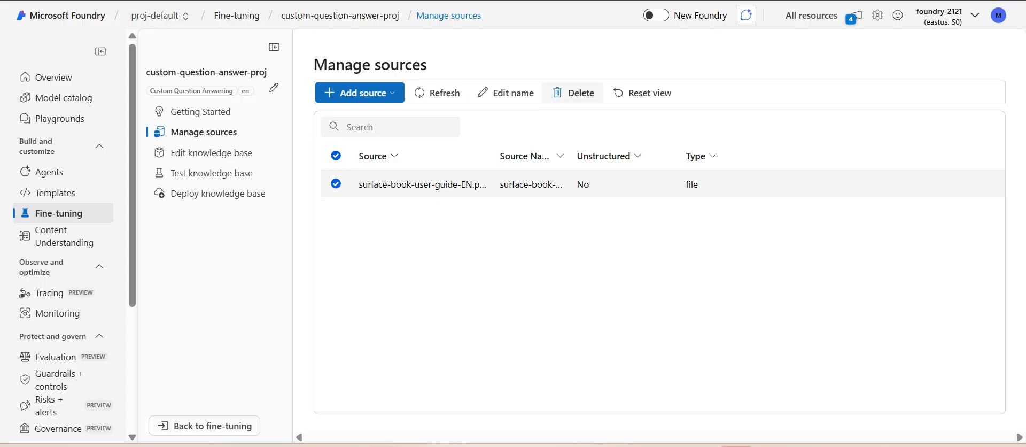
click(335, 183)
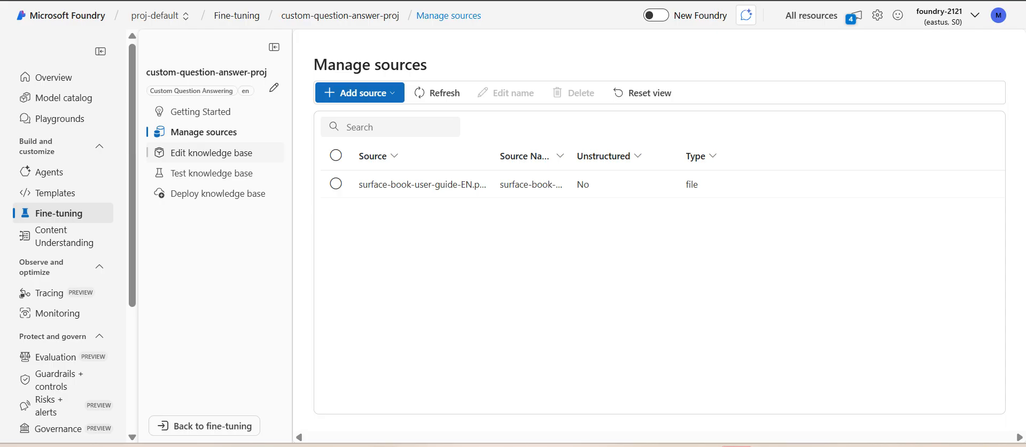
click(211, 153)
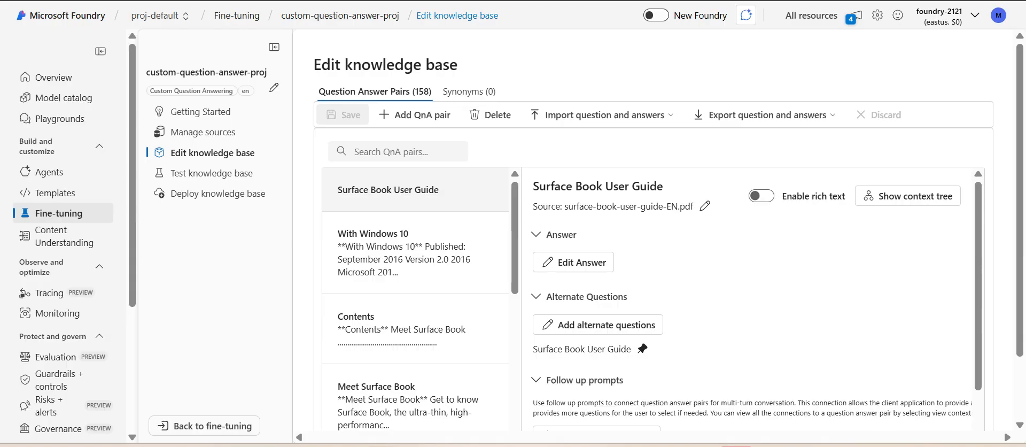
Step: Open the knowledge base test page and examine the available Scorer options
click(212, 173)
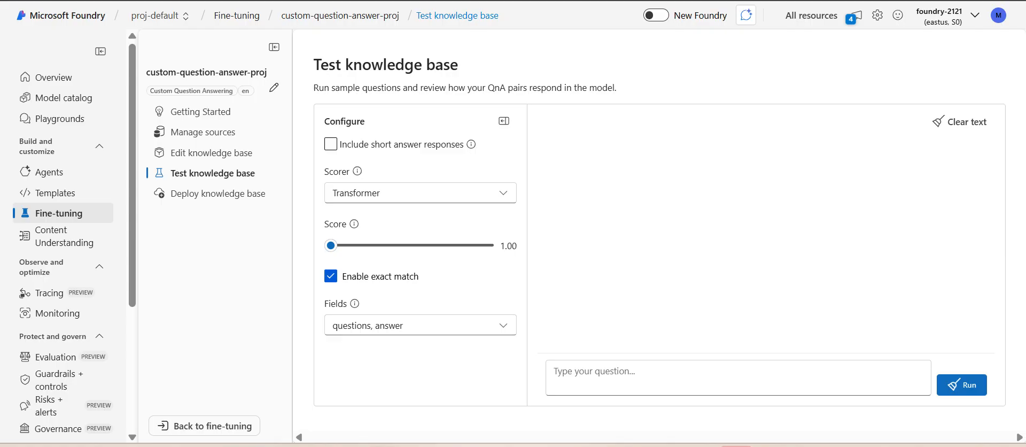
click(420, 193)
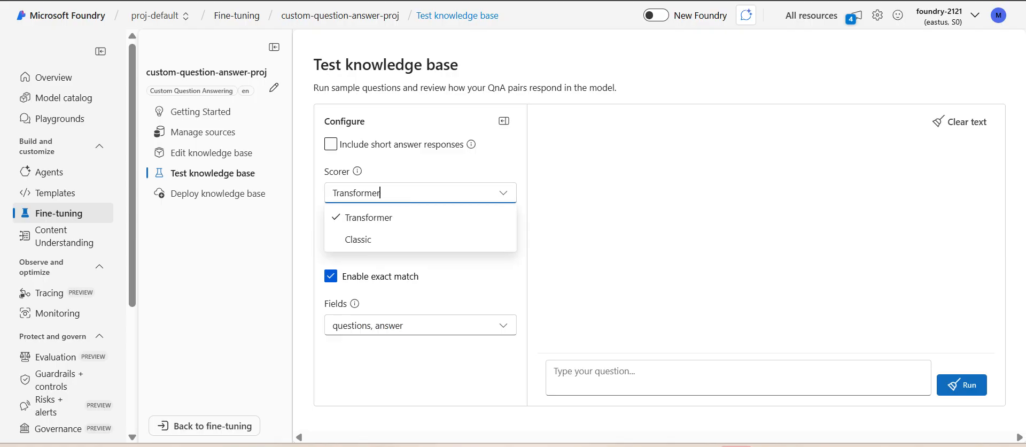
key(Escape)
mouse_move(358, 172)
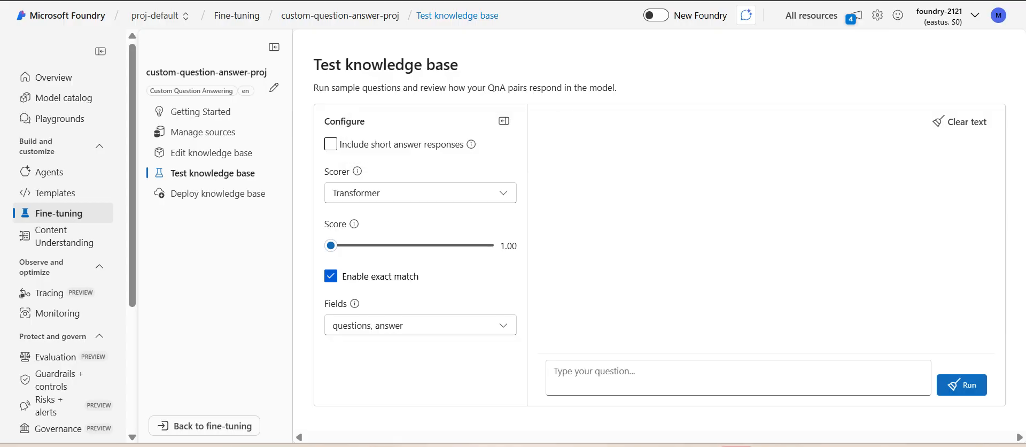
Step: Run the test question "How do I set up my Surface book" and inspect the top answer's confidence score and source
click(737, 377)
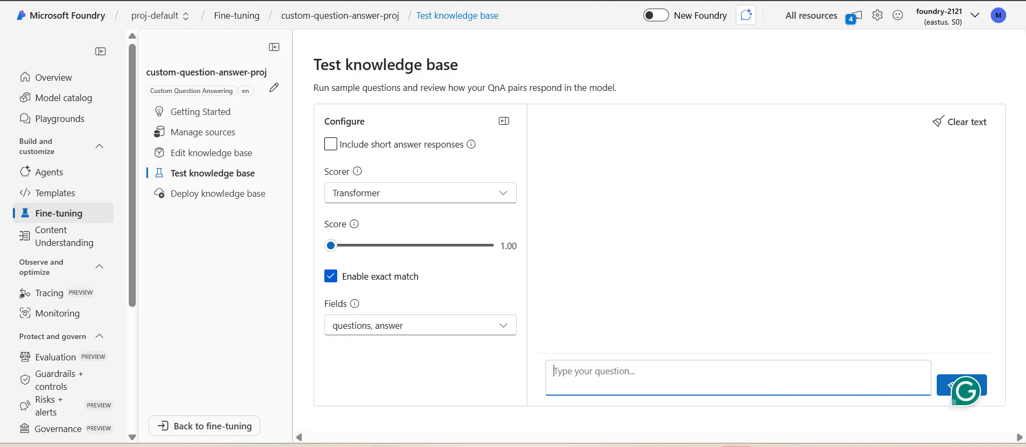
text(How do I set up )
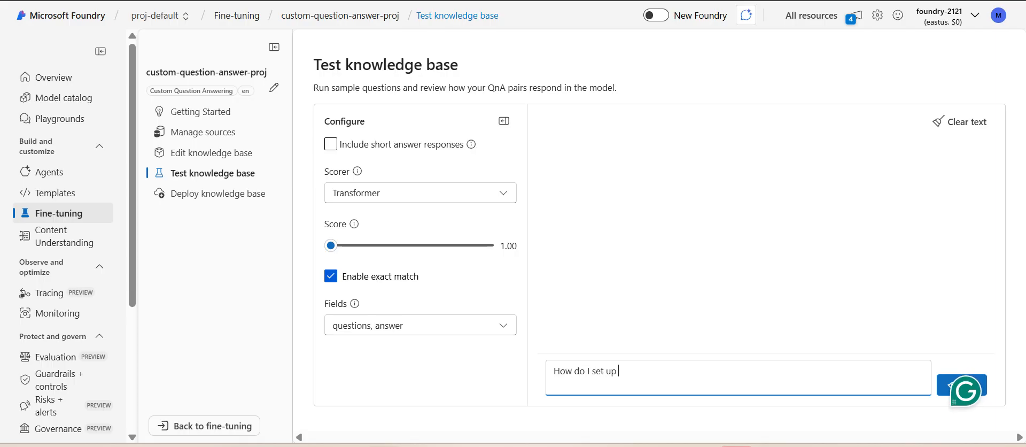
text(my Surface book)
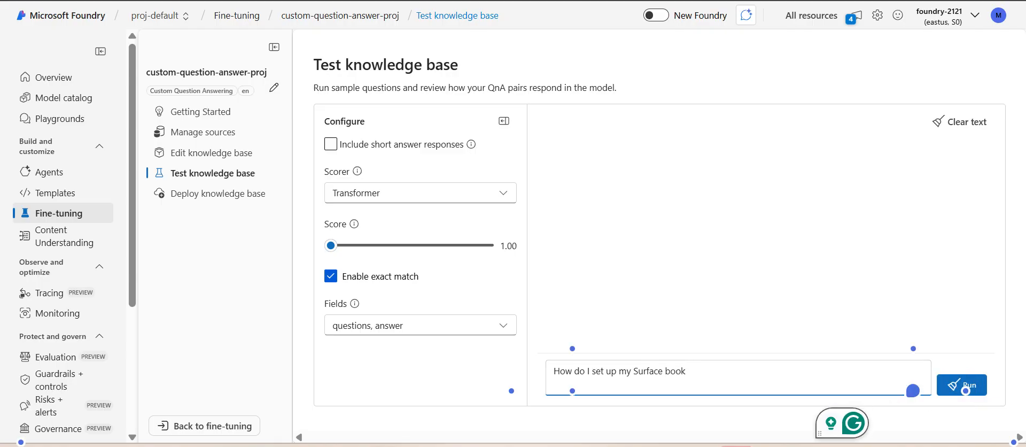
click(965, 385)
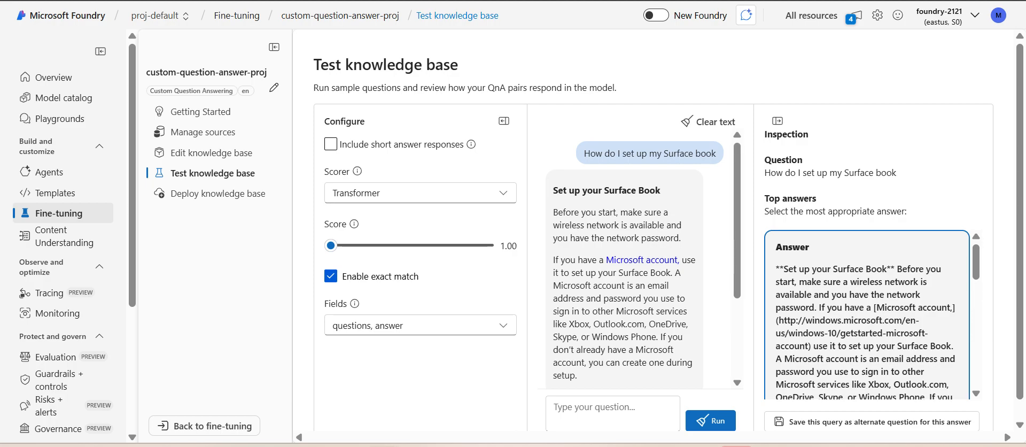
scroll(867, 315, down, 3)
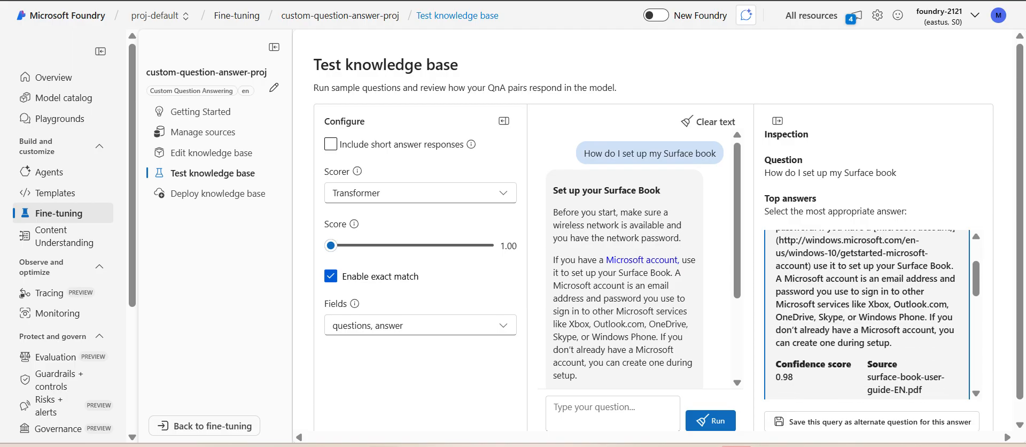
scroll(866, 315, up, 3)
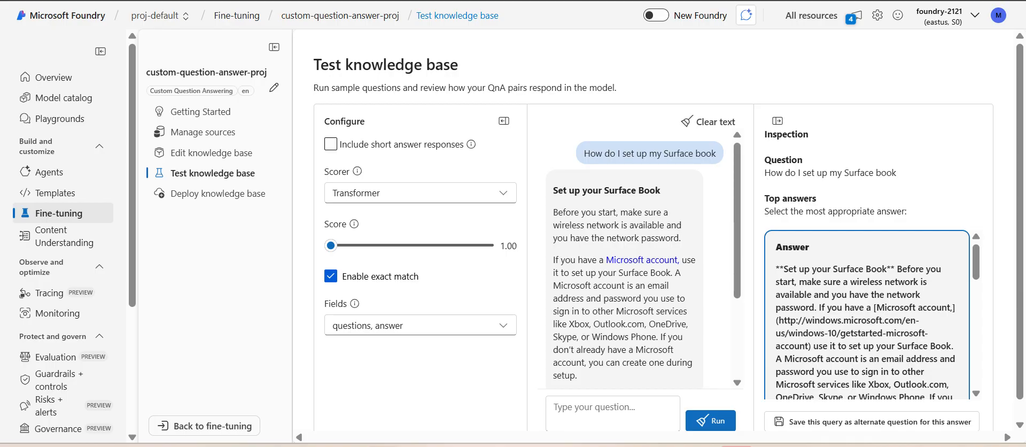
scroll(867, 315, down, 3)
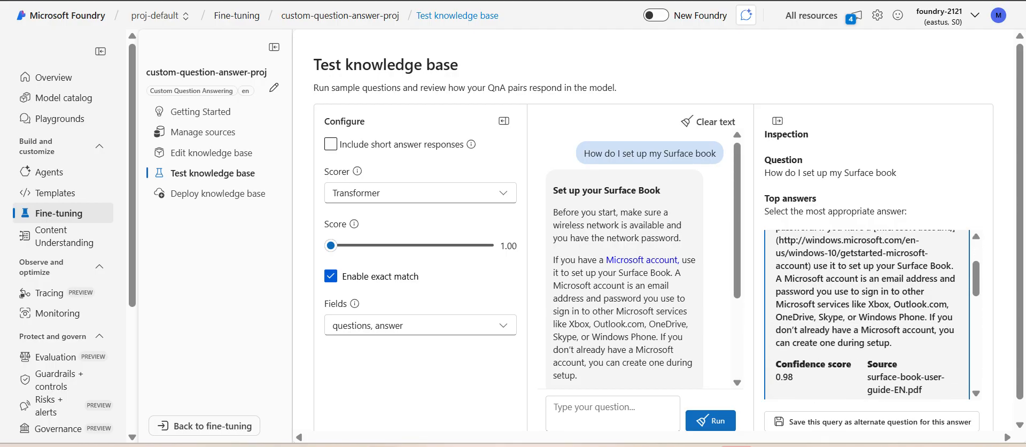
Step: Review the remaining candidate answers for the test question with their confidence scores and sources
scroll(866, 315, down, 5)
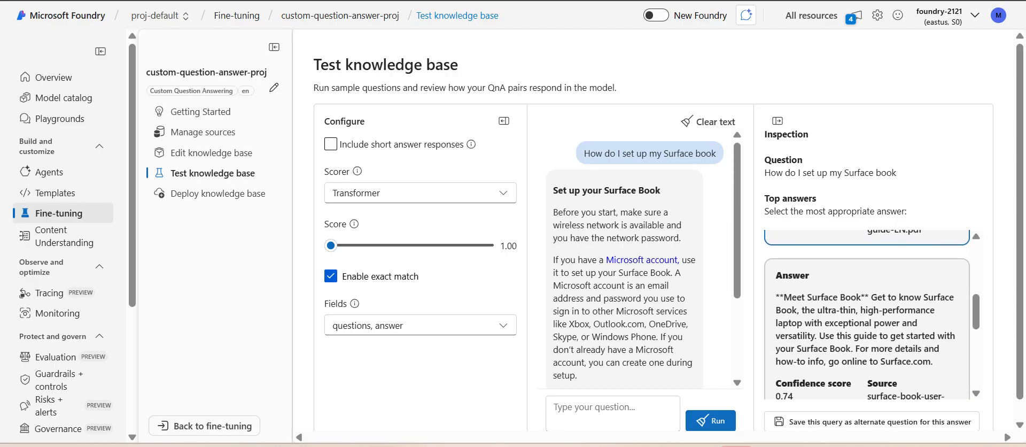
scroll(867, 315, down, 2)
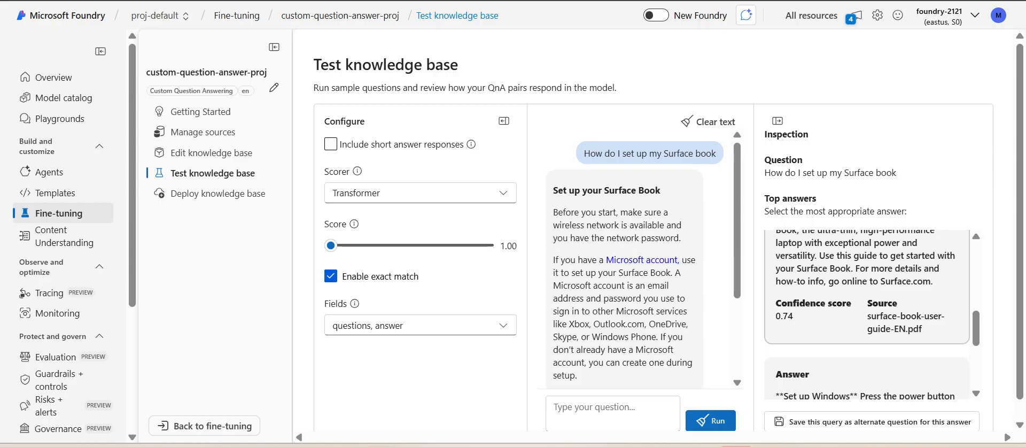
scroll(866, 315, down, 5)
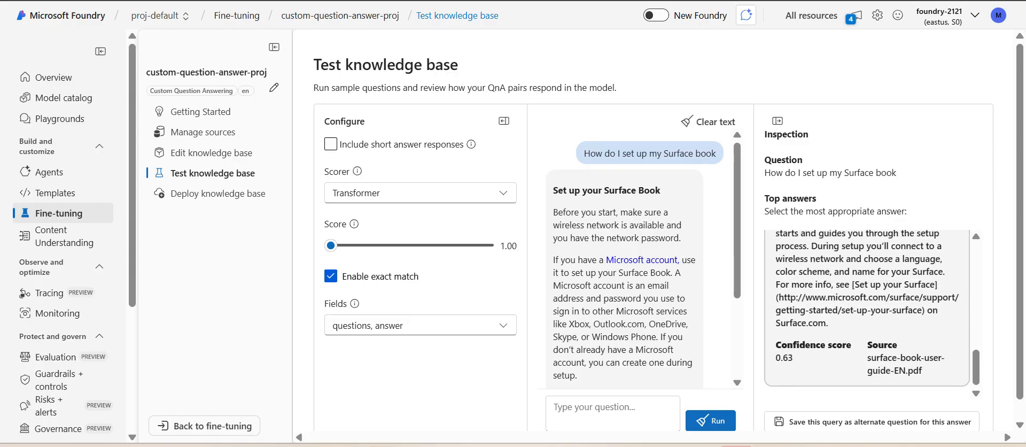
scroll(866, 315, up, 15)
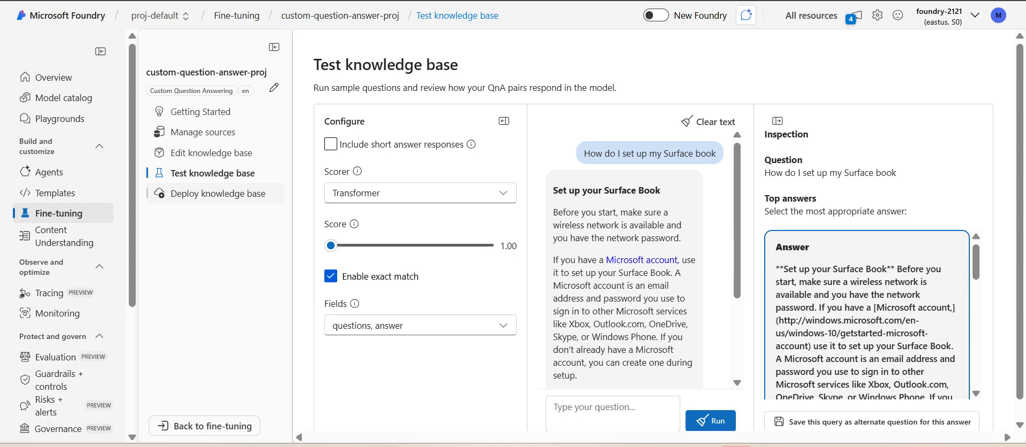
Step: Deploy the custom-question-answer-proj knowledge base and check its deployment status and suggested next steps
click(218, 193)
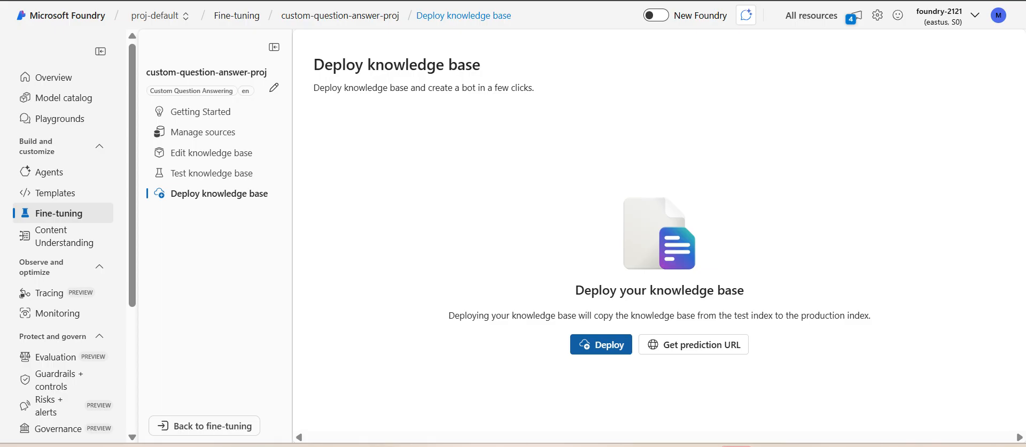
click(601, 344)
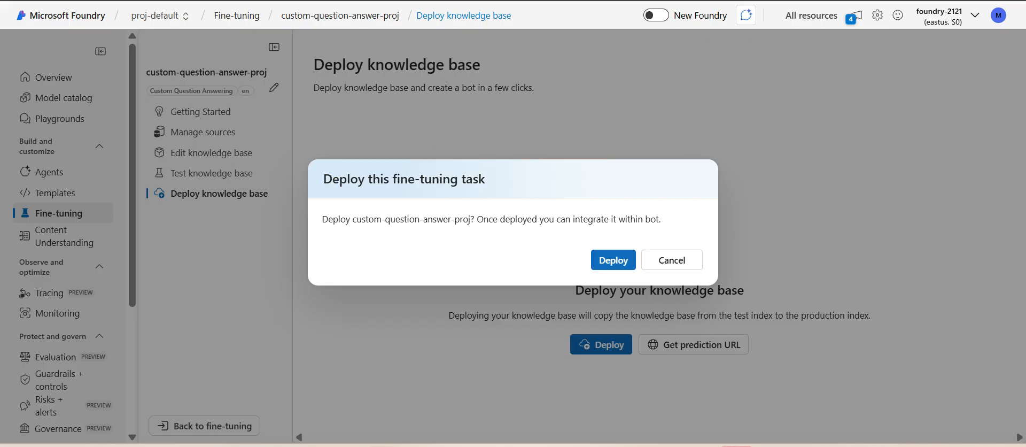
click(613, 260)
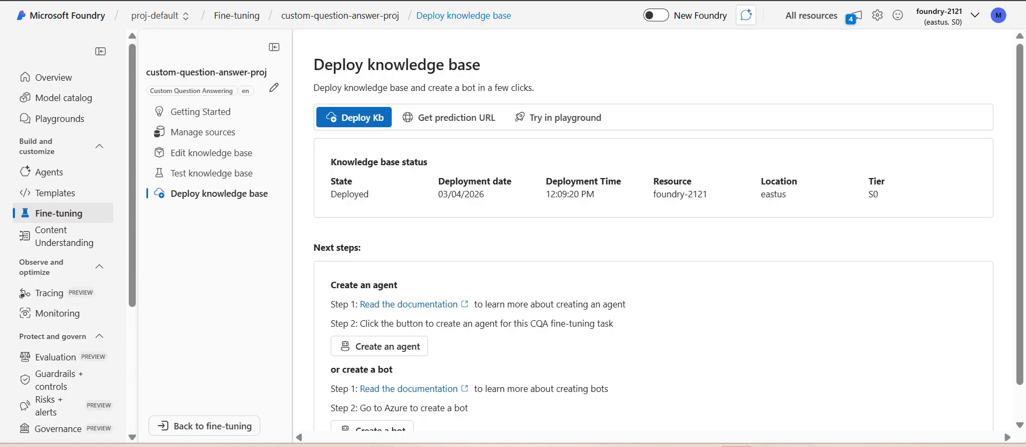
scroll(668, 230, down, 1)
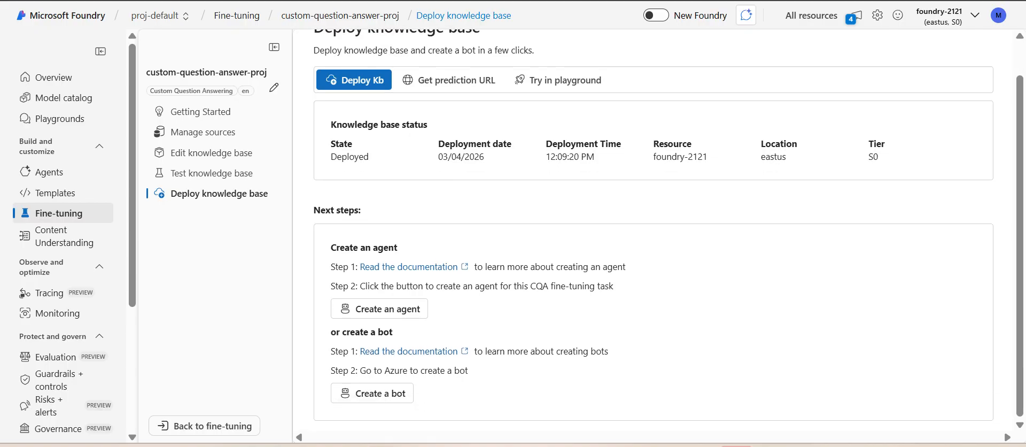
scroll(668, 230, up, 1)
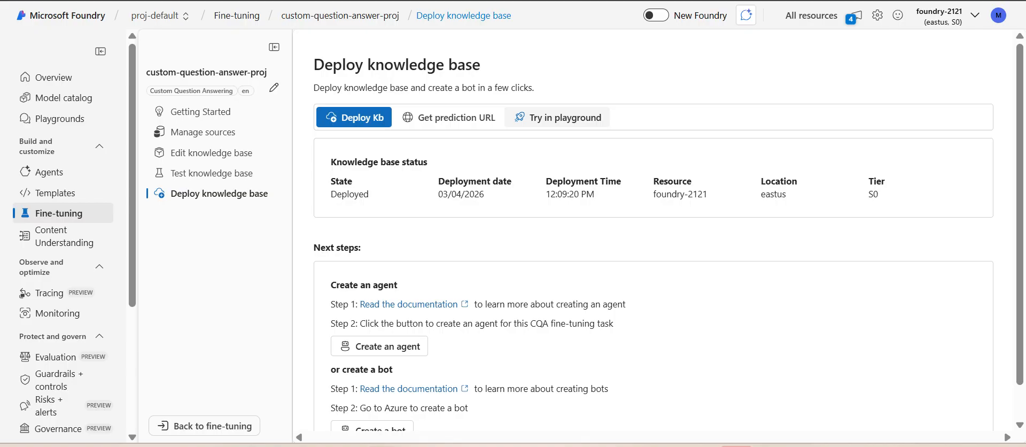
Step: Try the deployed knowledge base in the playground by asking "What is Surface book"
click(557, 118)
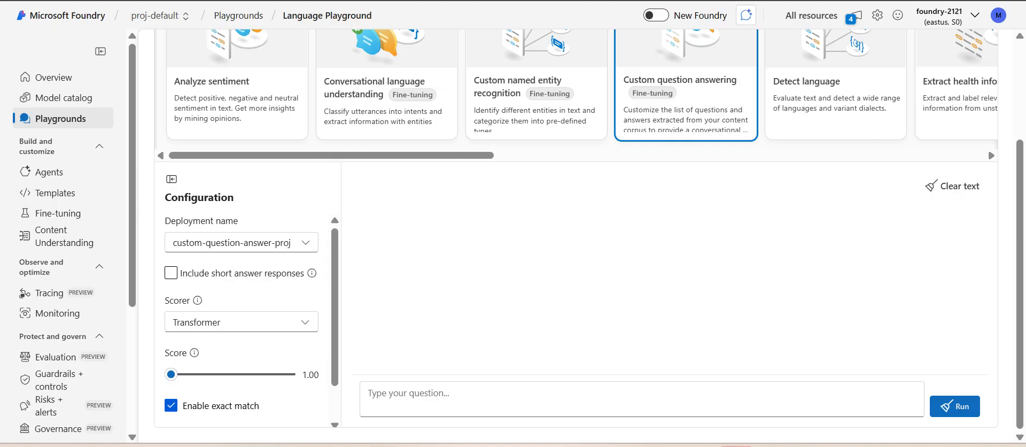
click(408, 393)
text(Wha)
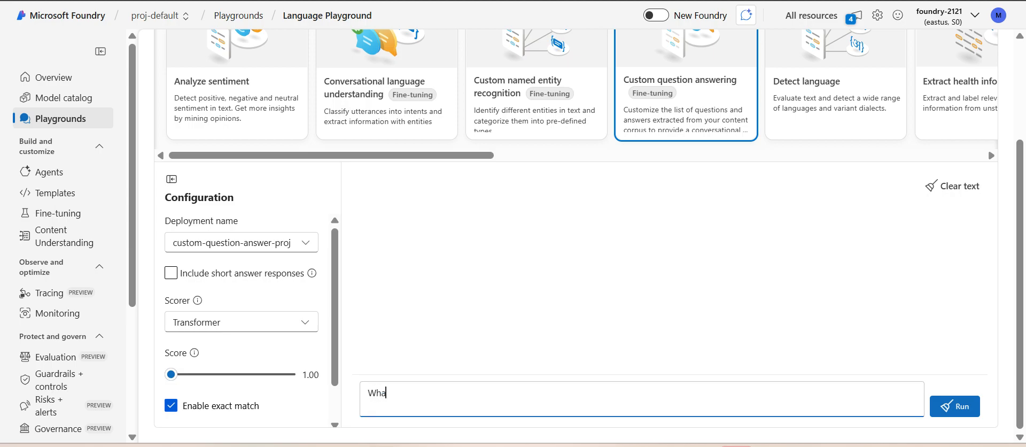
text(t is Surf)
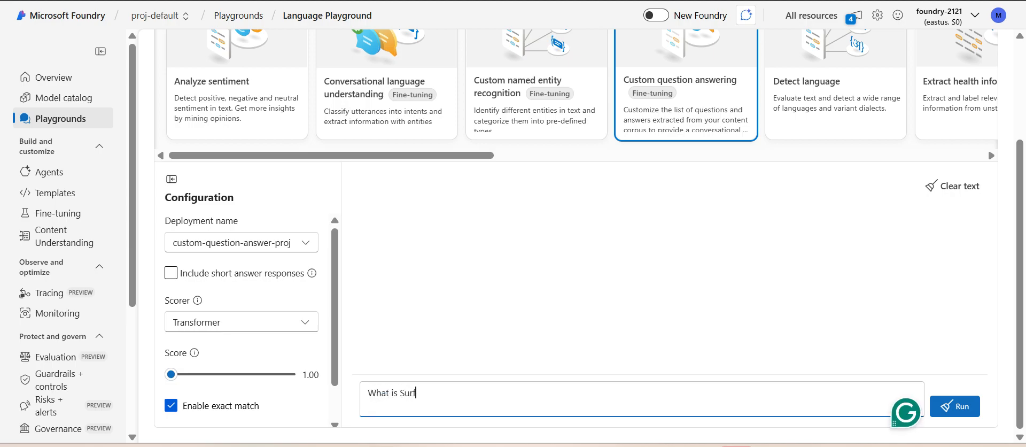
text(ace book)
key(Return)
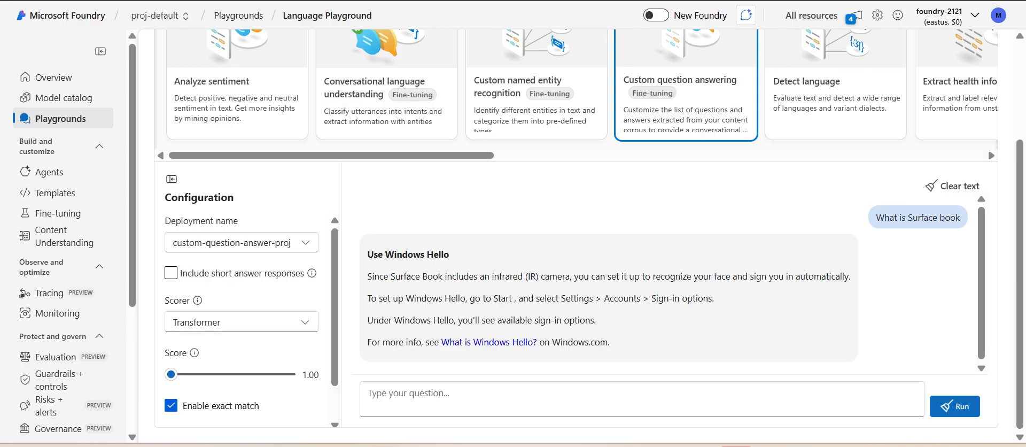
Step: Leave the Language Playground and return to the project's fine-tuning overview
scroll(588, 235, up, 3)
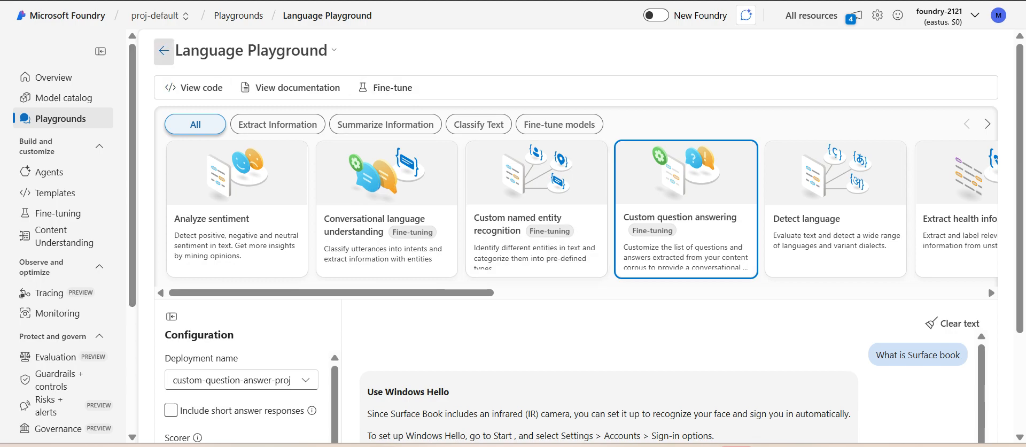
click(164, 50)
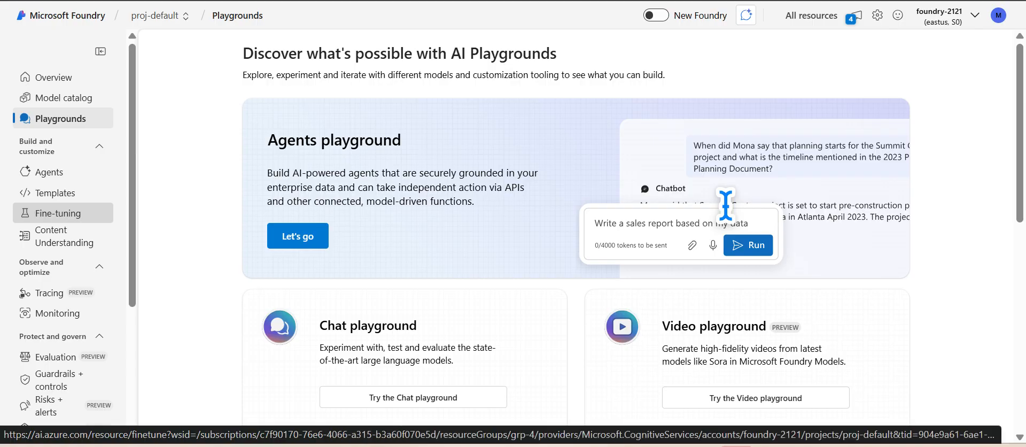
click(58, 213)
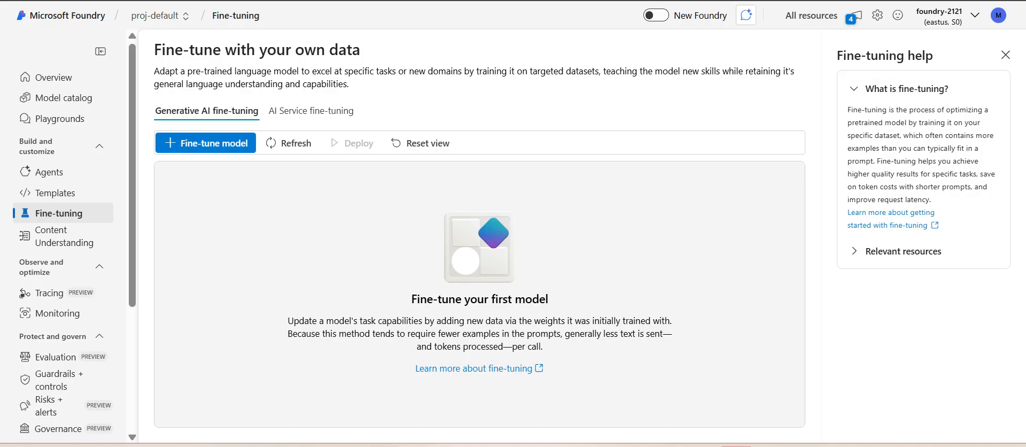
Step: Examine the base models offered for generative AI fine-tuning without selecting one
click(206, 143)
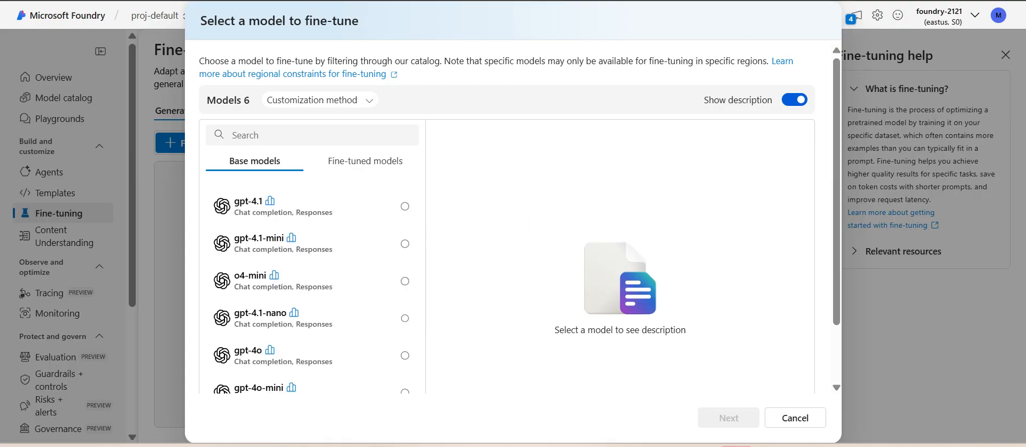
click(795, 417)
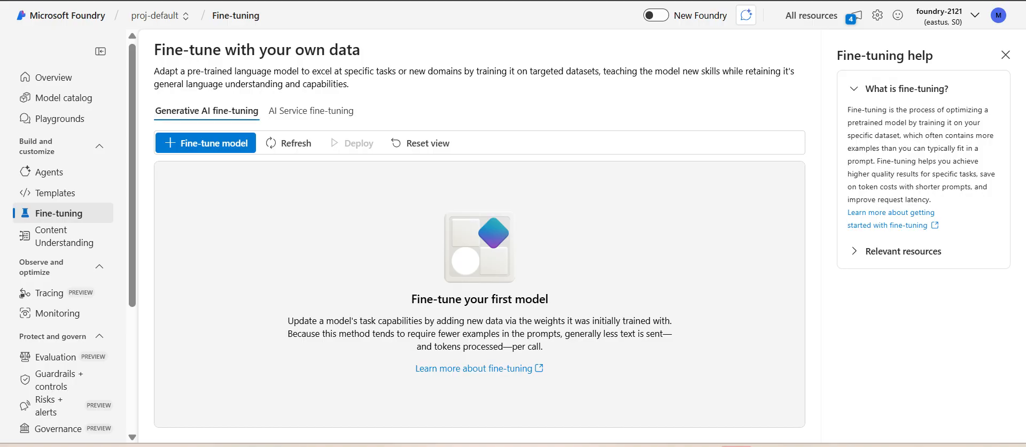
click(205, 143)
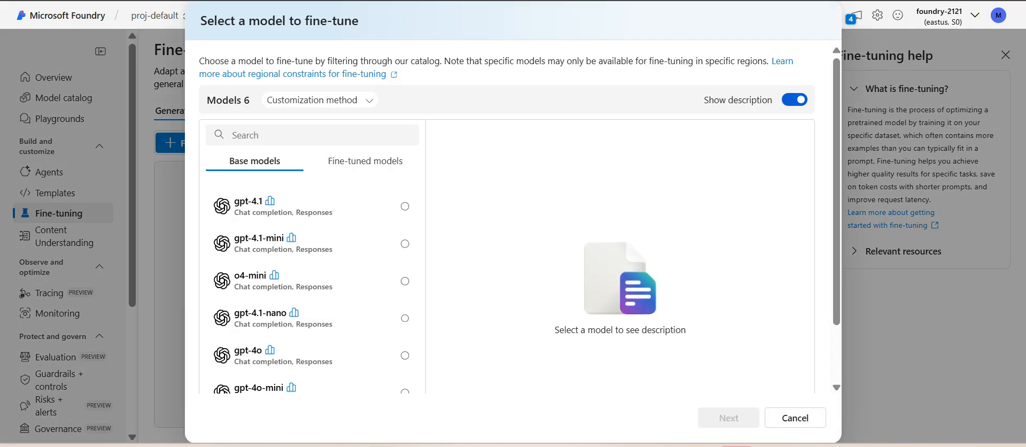
click(795, 417)
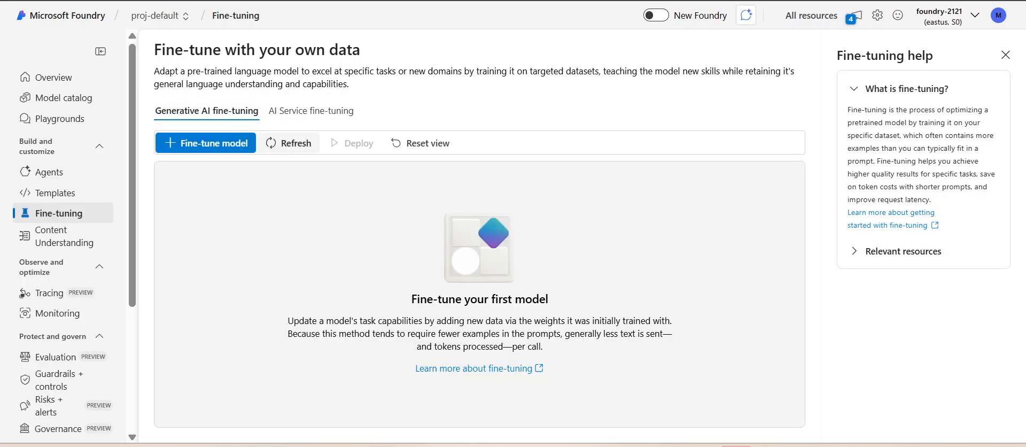
Step: Start a new AI Service fine-tuning task of the Conversational language understanding type and proceed to its basic information
click(311, 110)
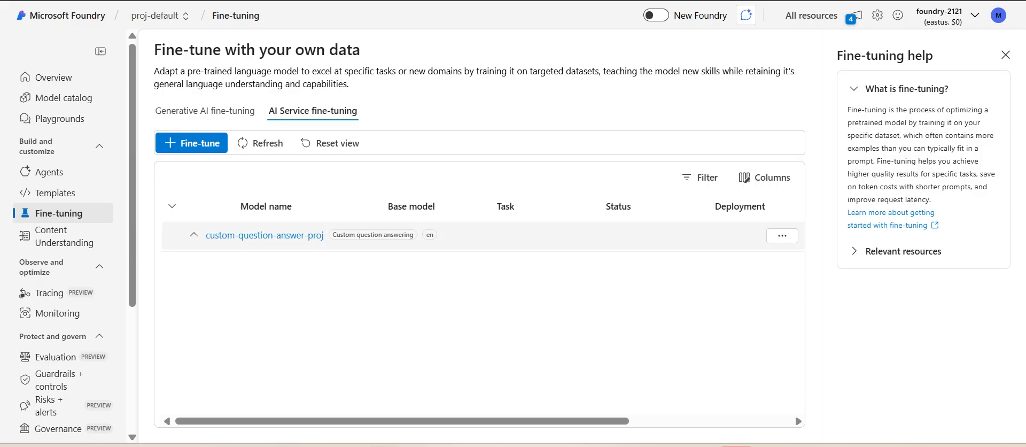
click(191, 142)
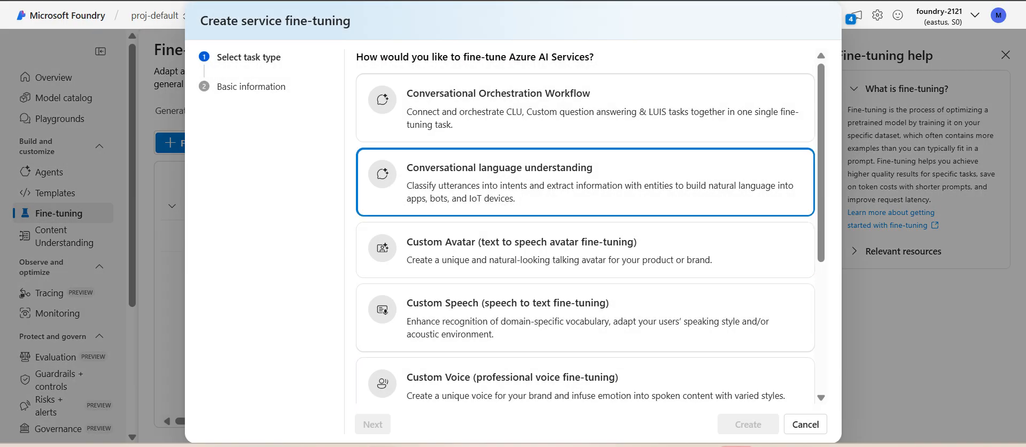
click(585, 182)
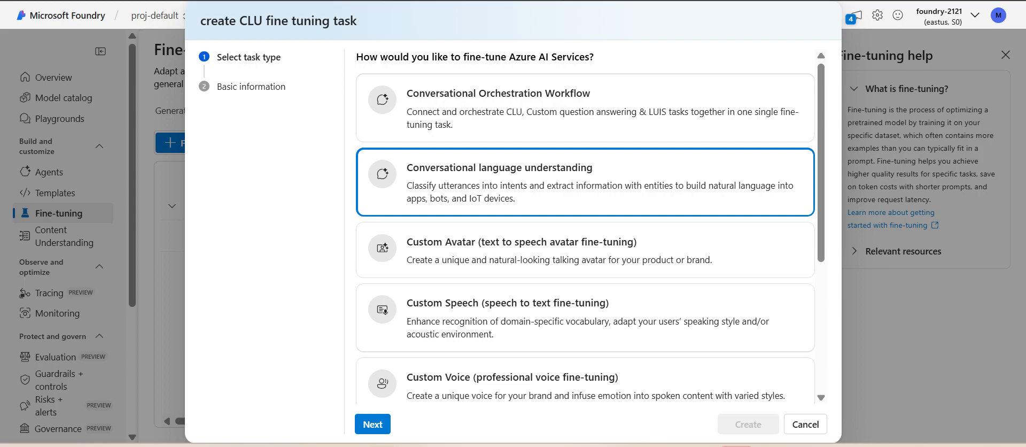
click(373, 424)
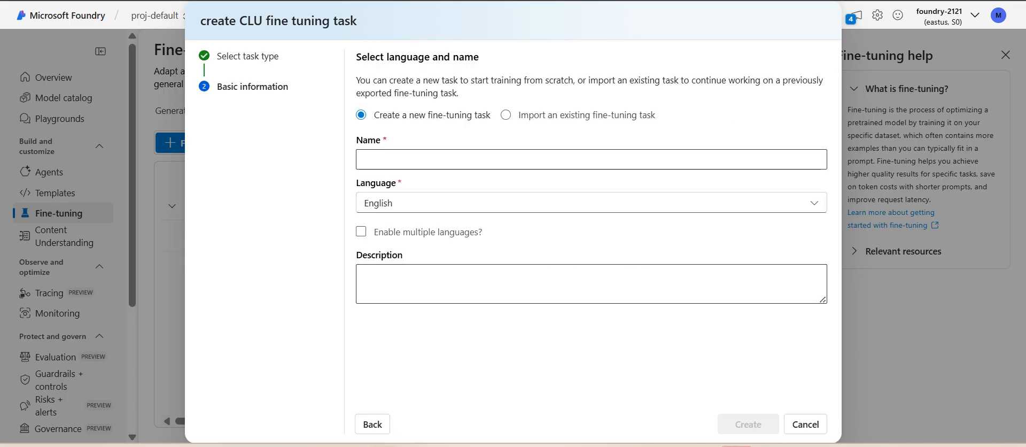
Step: Create the task by importing an existing fine-tuning task from HomeAutomationDemo.json in Downloads, keeping the name HomeAutomationAppDemo
click(506, 114)
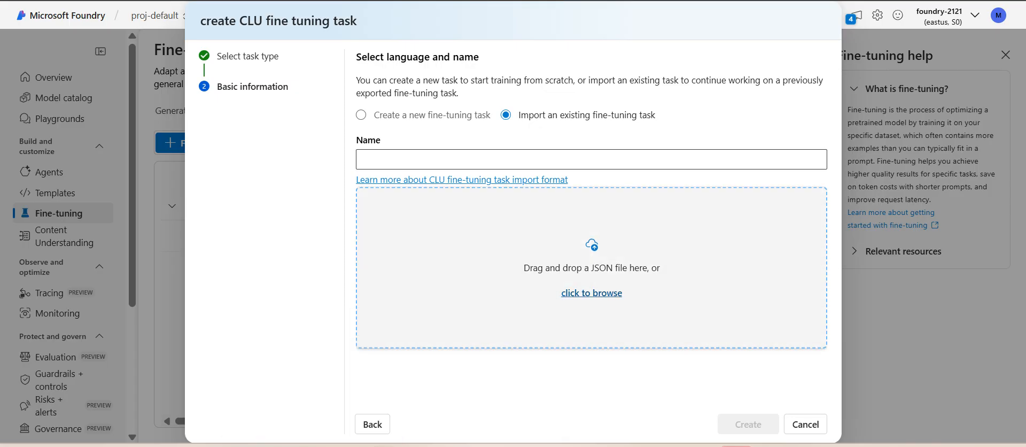
click(591, 292)
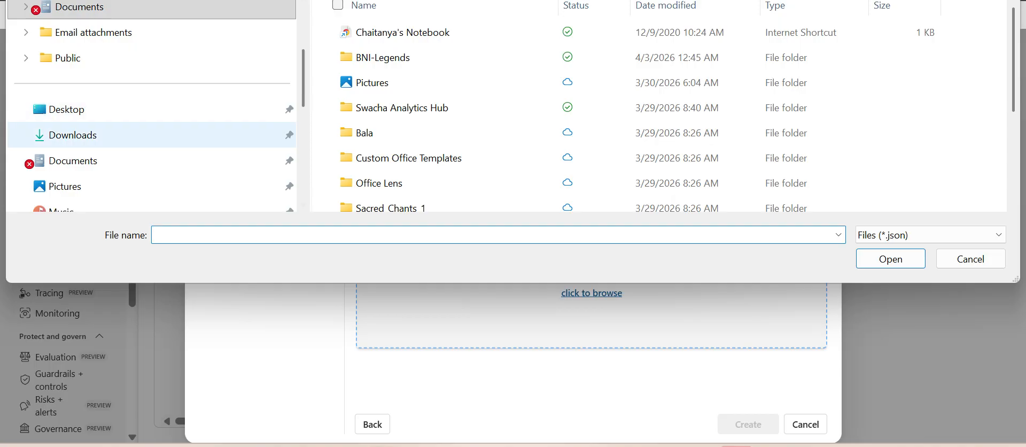
click(73, 134)
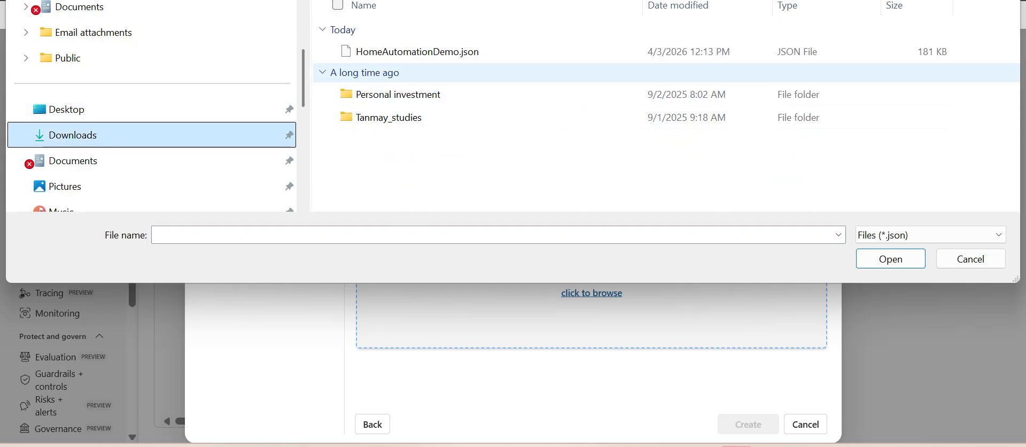
click(418, 52)
click(890, 259)
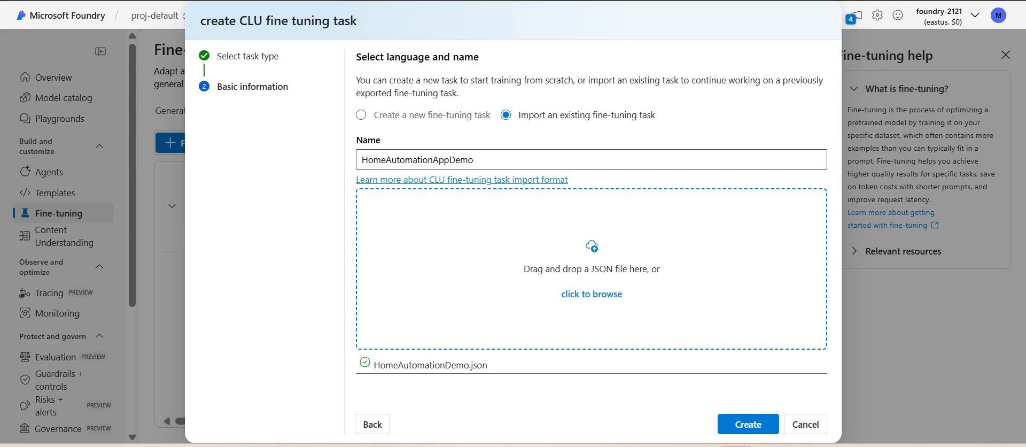
click(748, 424)
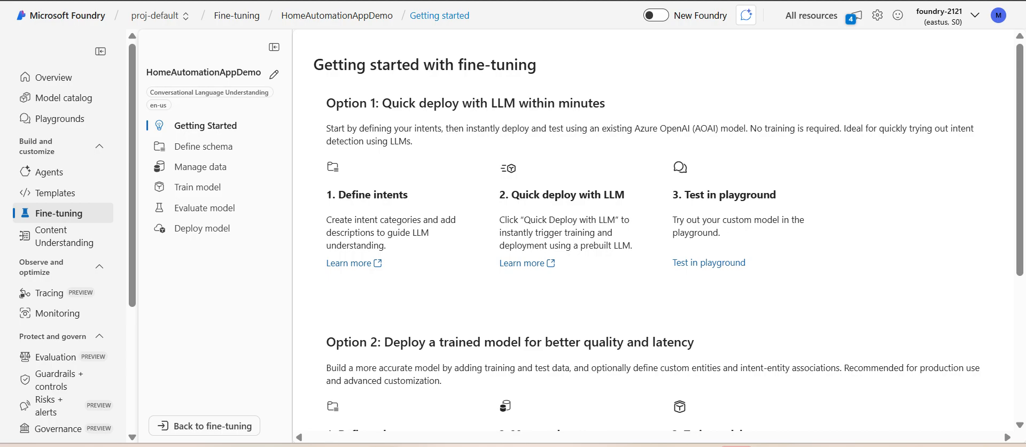
Step: Review the getting started options of HomeAutomationAppDemo and examine the intents and entities in its schema
scroll(667, 235, down, 5)
scroll(657, 235, up, 2)
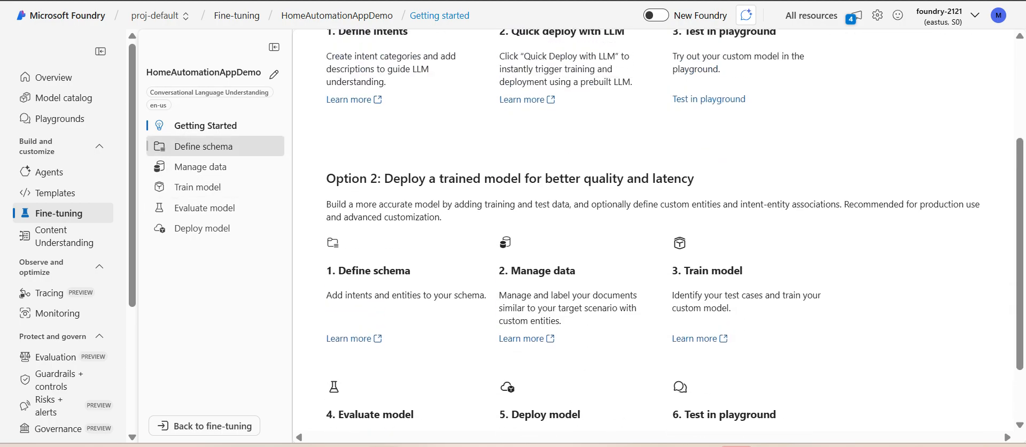
click(203, 146)
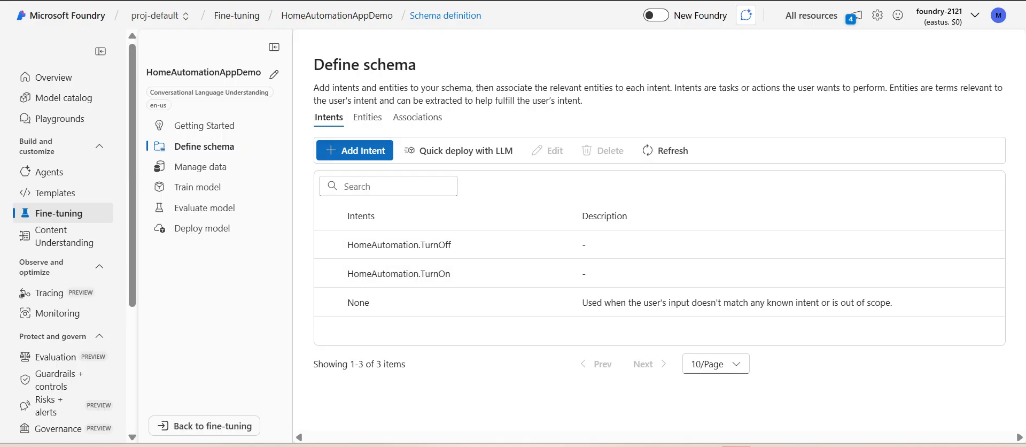
click(328, 244)
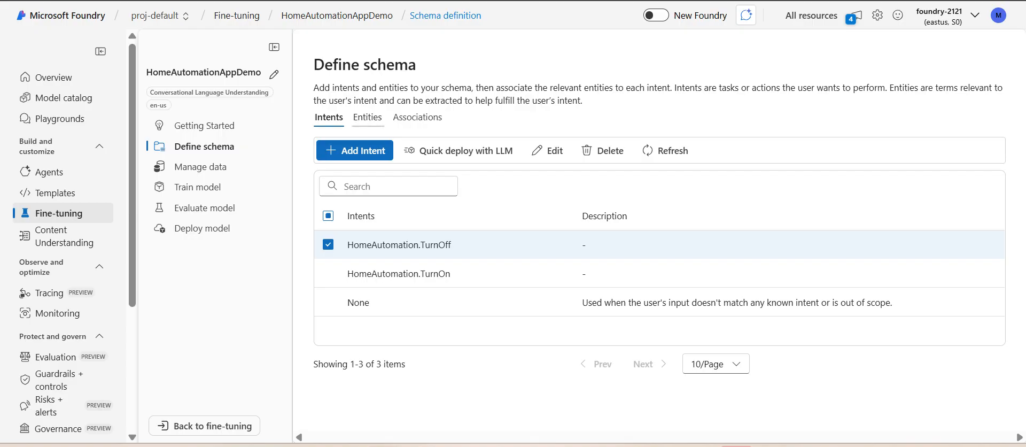
click(368, 117)
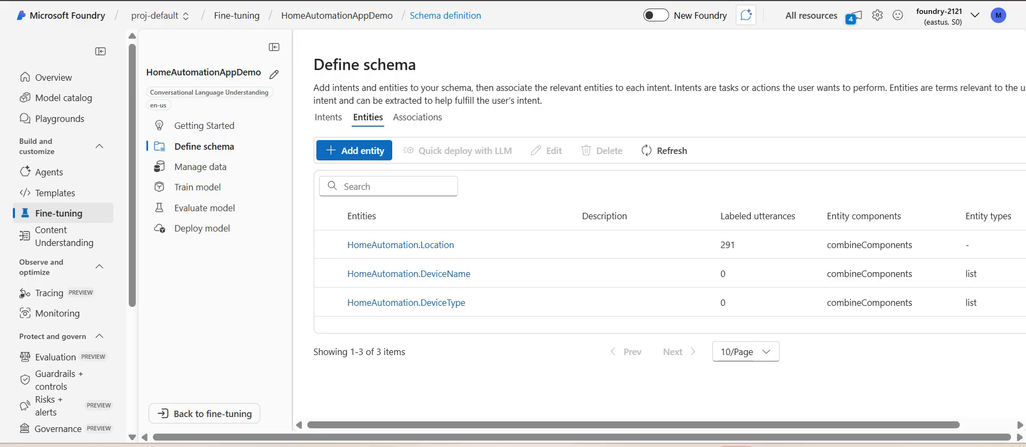
click(328, 117)
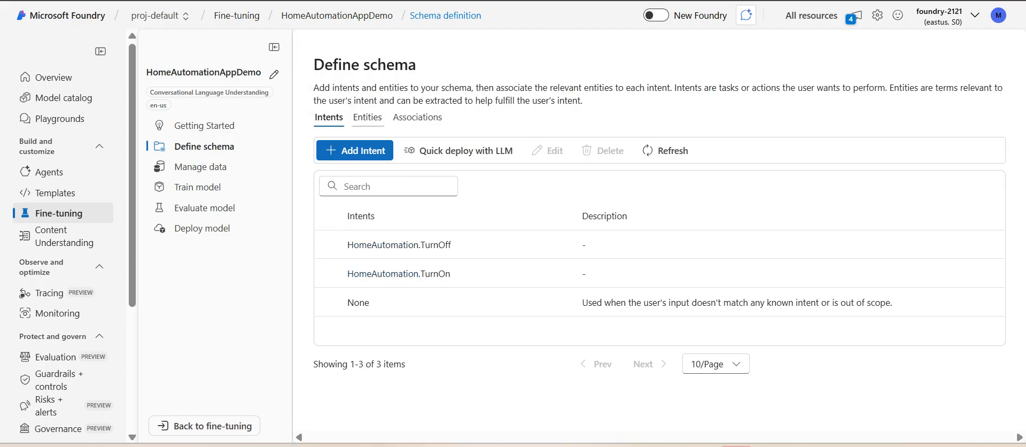
click(368, 117)
click(328, 117)
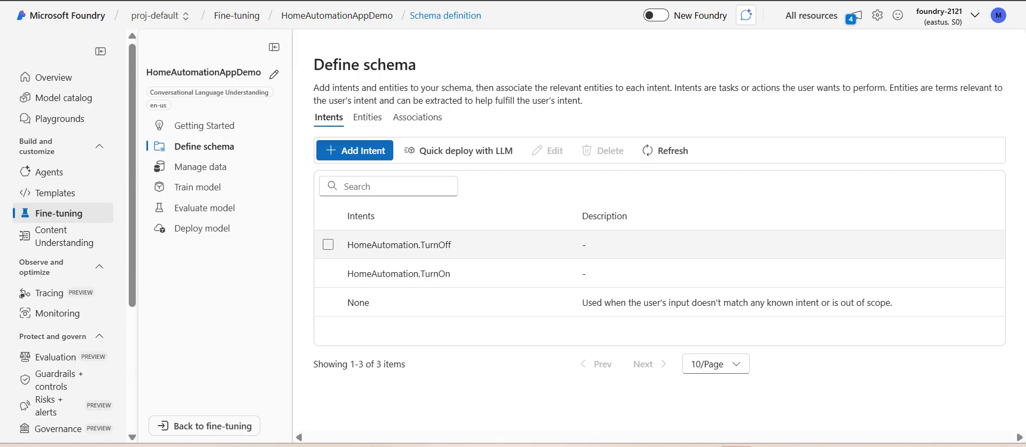
Step: Examine the intents, the entities and the intent-to-entity associations defined for HomeAutomationAppDemo
click(328, 244)
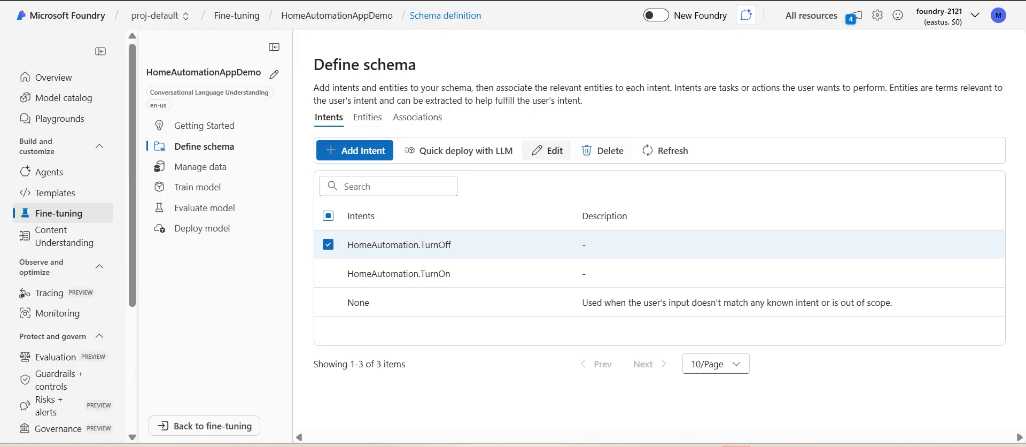
click(328, 244)
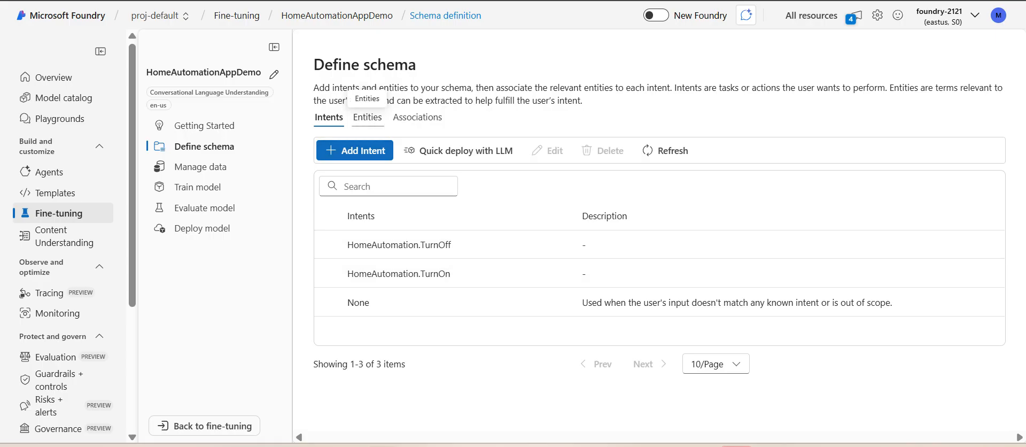
click(367, 117)
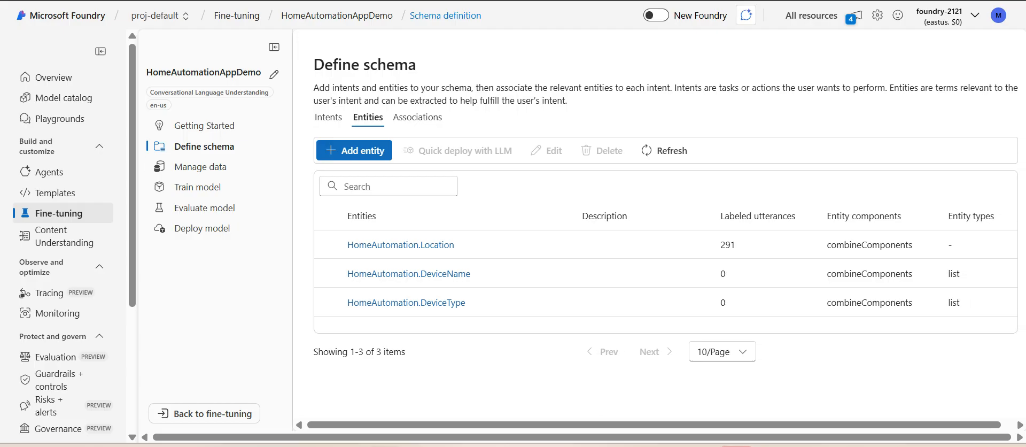
click(417, 117)
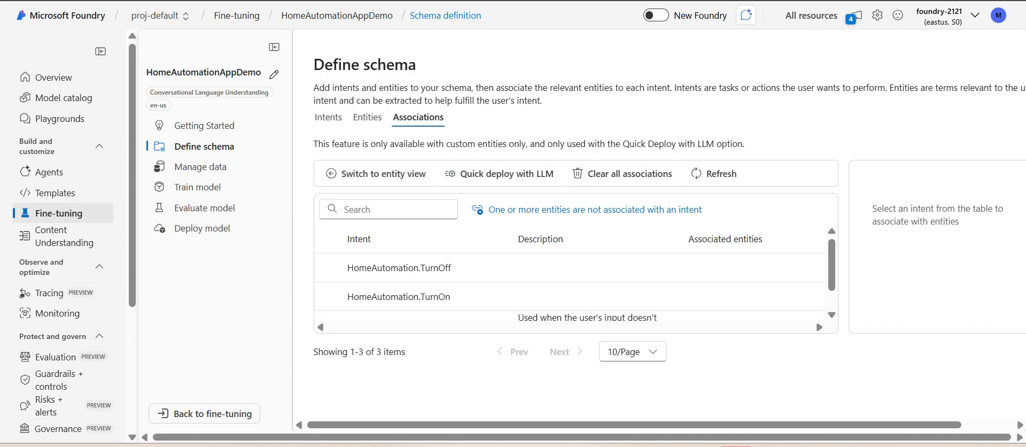
drag(636, 424, 658, 425)
Step: Look over the training set in the task's data and choose the None intent for a new example utterance, leaving its text empty
click(201, 167)
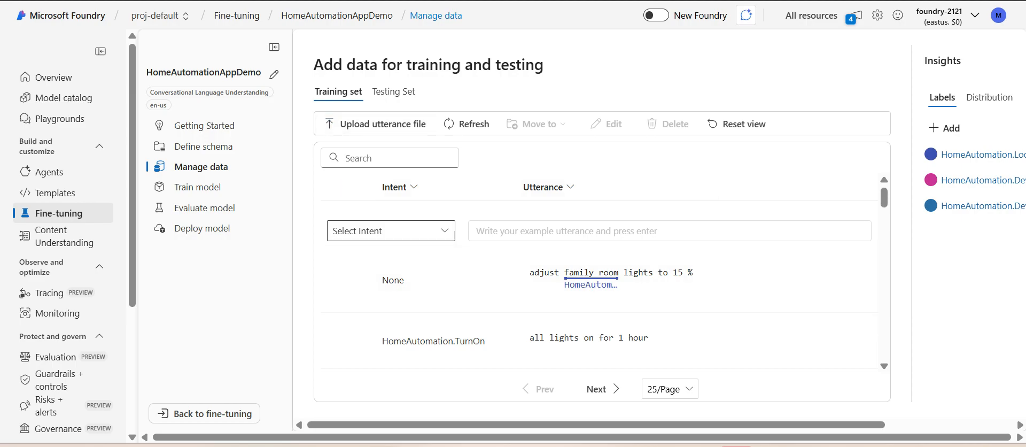
scroll(599, 315, down, 2)
scroll(598, 310, up, 2)
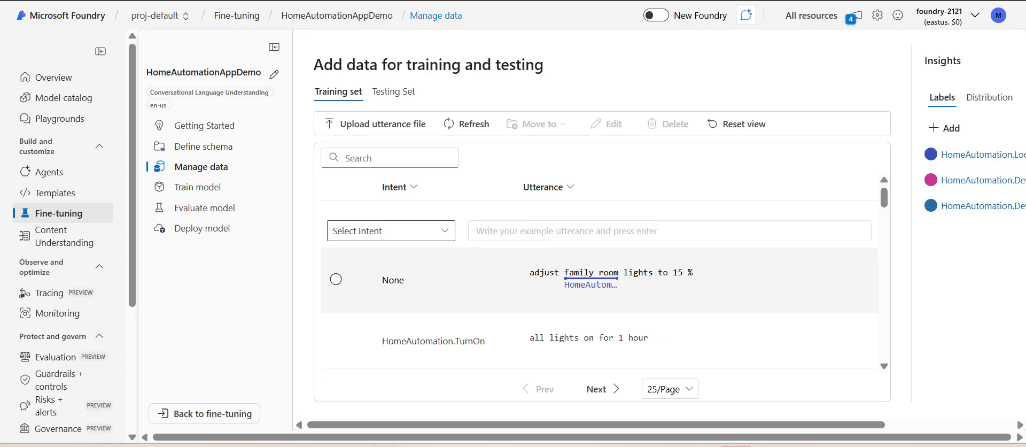
click(444, 230)
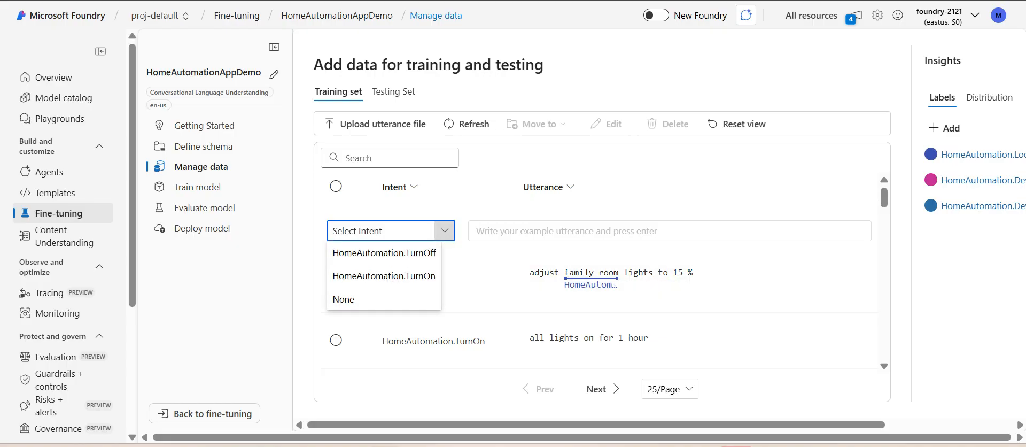
click(369, 299)
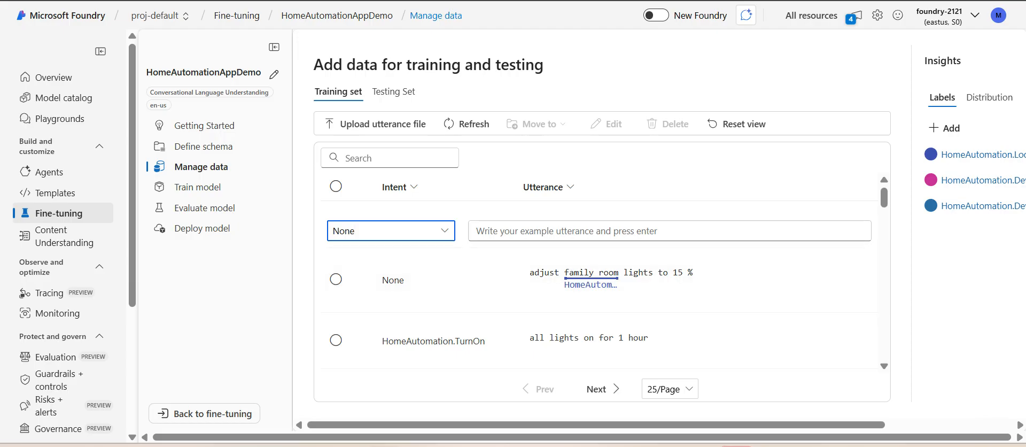
click(476, 231)
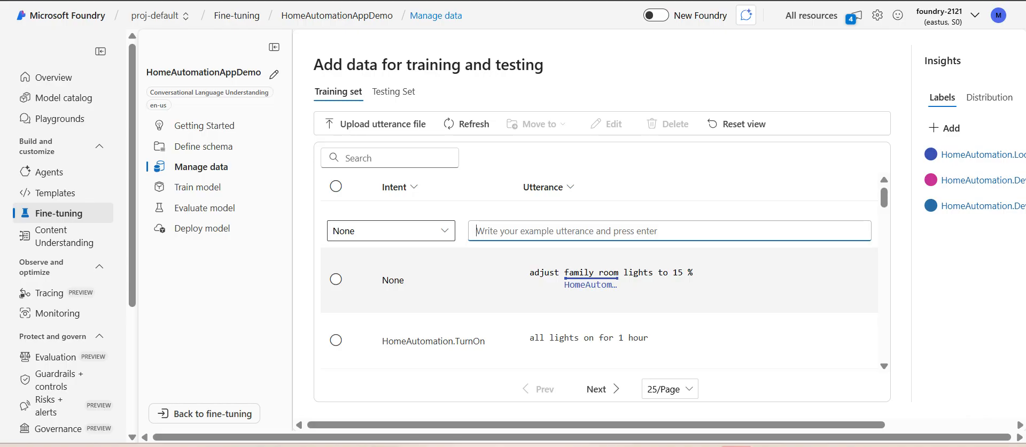
Step: Browse the labeled training utterances and check the page size options, keeping 25 per page
scroll(598, 280, down, 2)
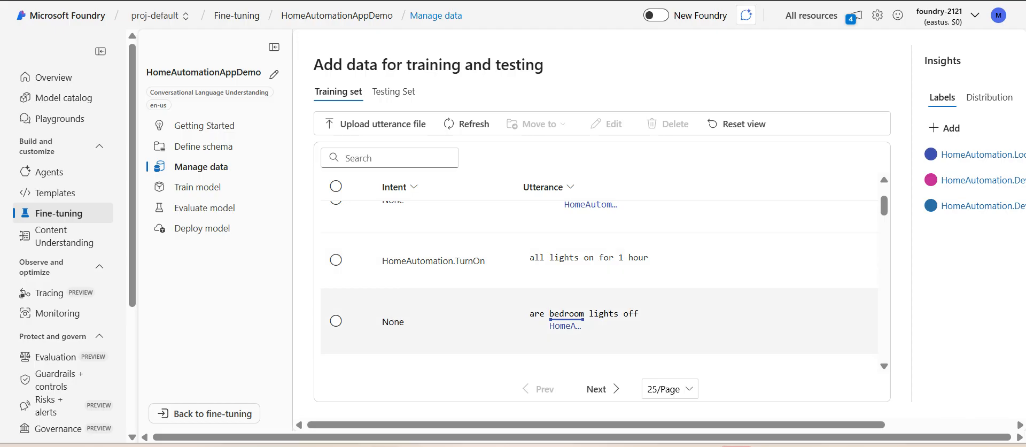
scroll(598, 284, down, 10)
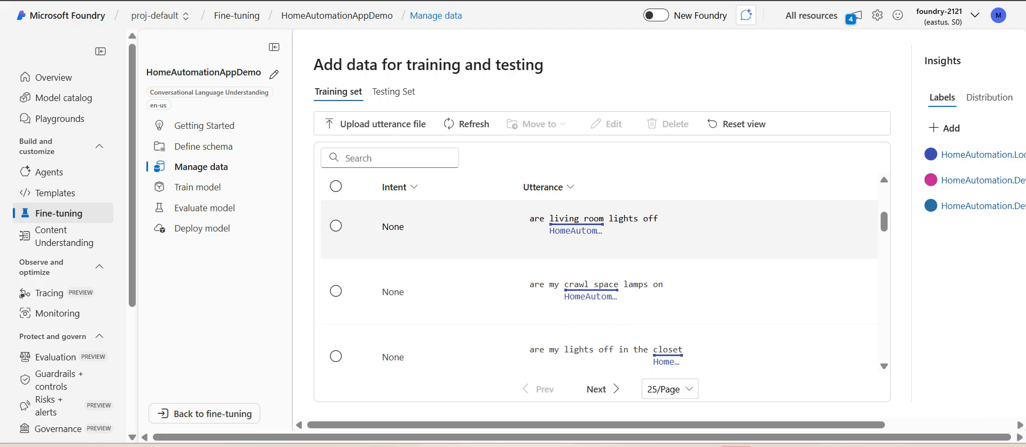
scroll(598, 283, down, 5)
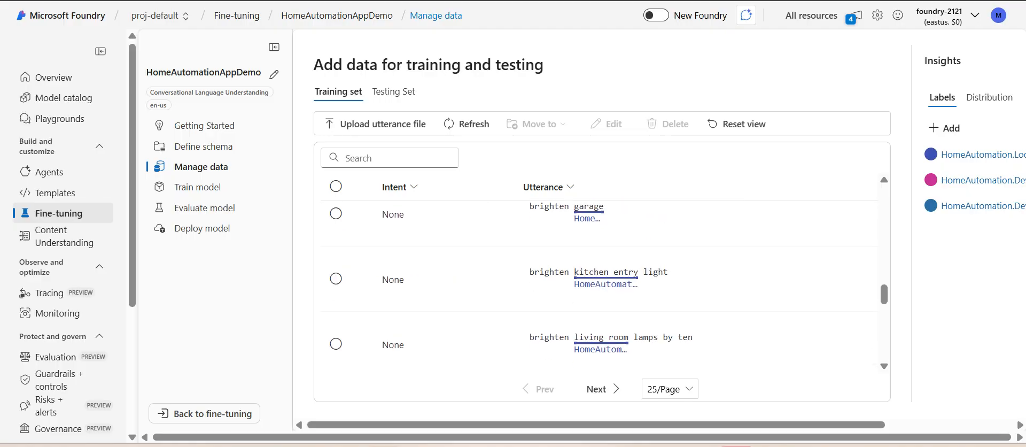
scroll(599, 283, up, 2)
scroll(599, 283, up, 1)
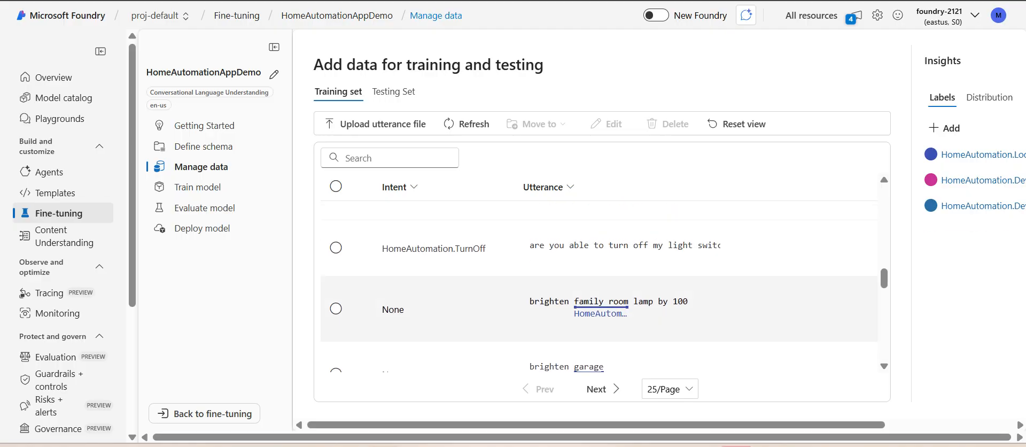
scroll(598, 320, down, 5)
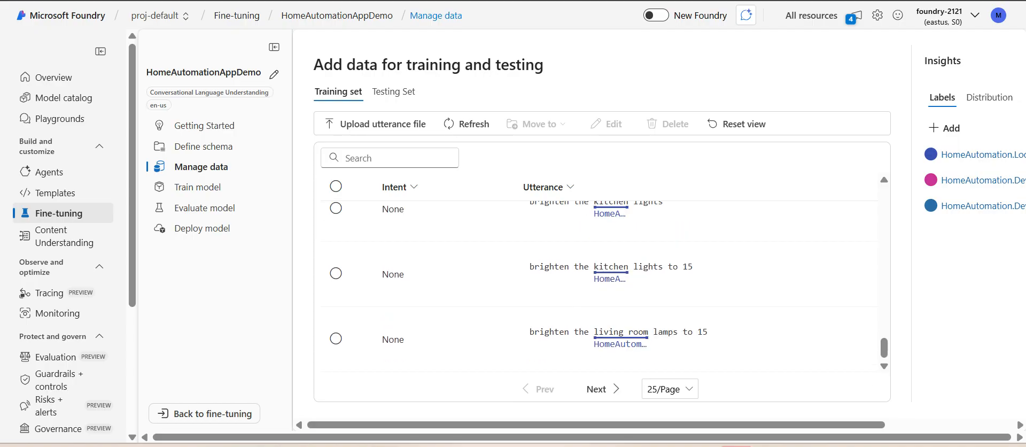
click(670, 388)
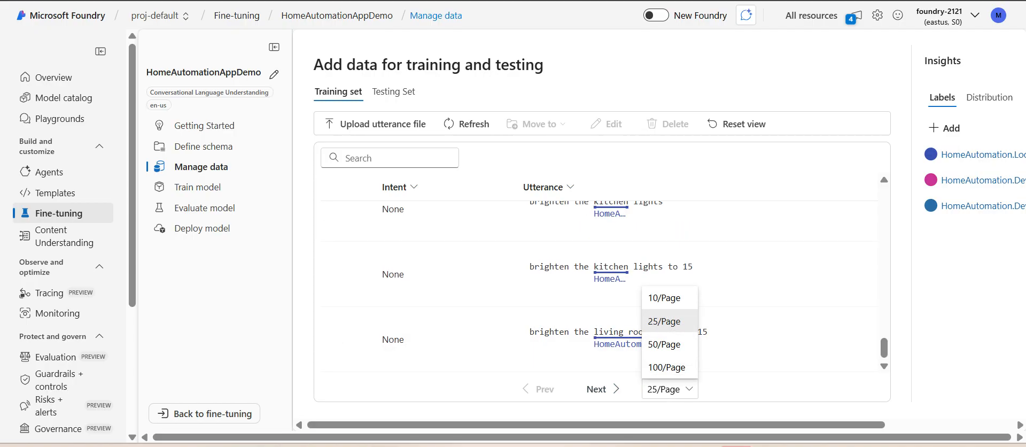
click(664, 321)
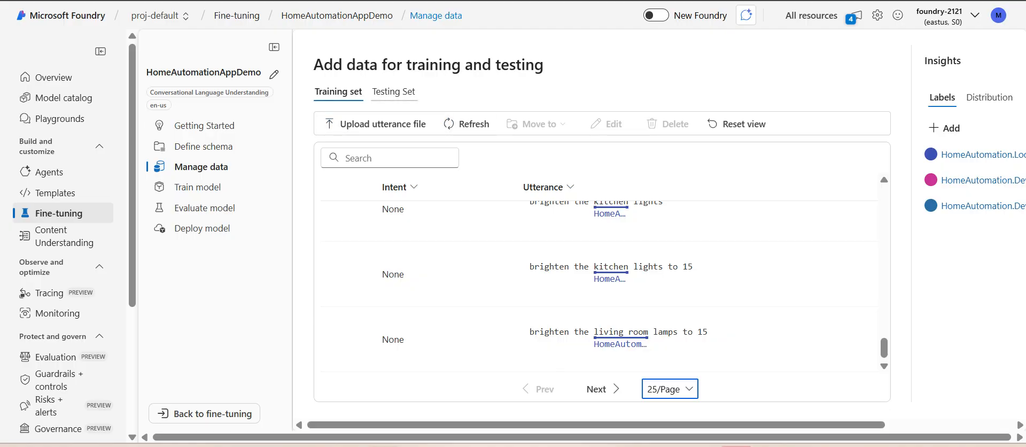
Step: Inspect the testing set, try HomeAutomation.TurnOff as the intent for an example utterance without entering one, and return to the training set
click(393, 92)
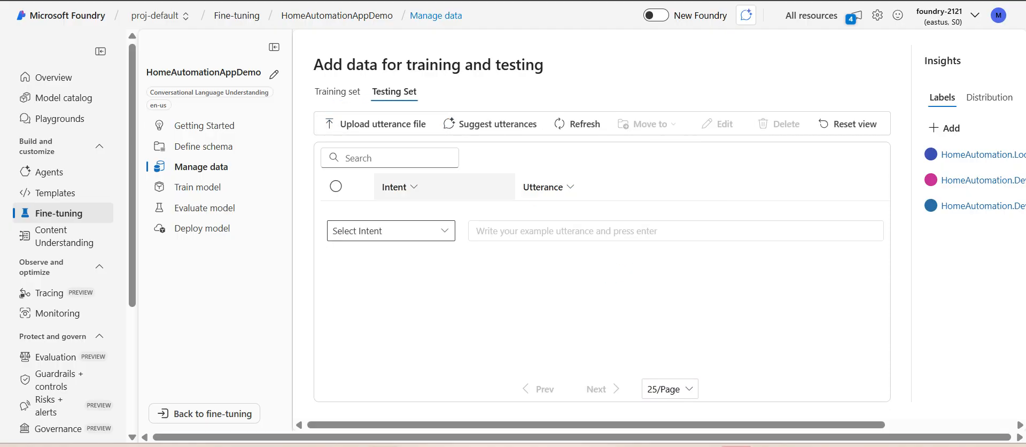
click(443, 230)
click(384, 252)
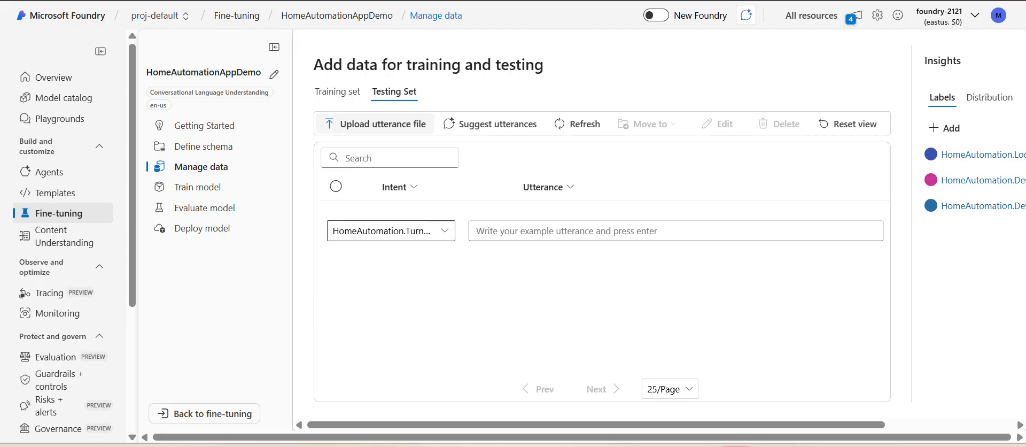
click(337, 91)
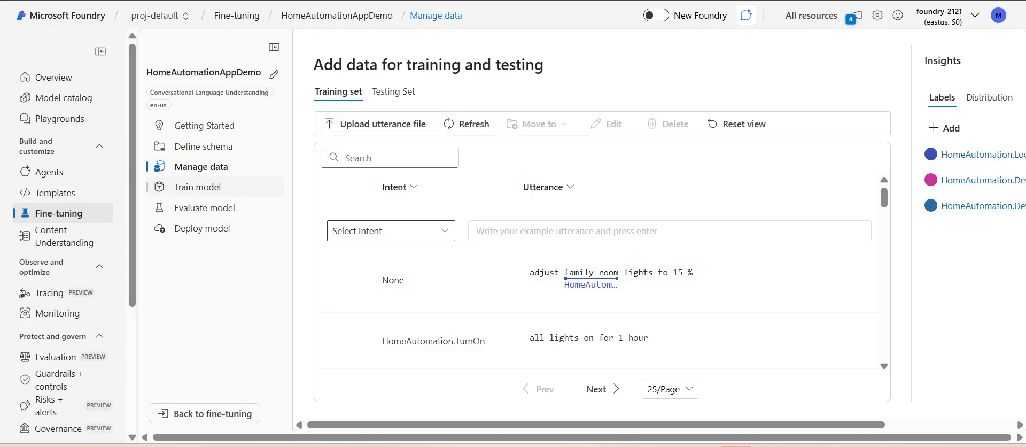
Step: Train a new model named Automate-demo-app with free standard training, version 2022-09-01 and an automatic split of 80% training and 20% testing
click(197, 186)
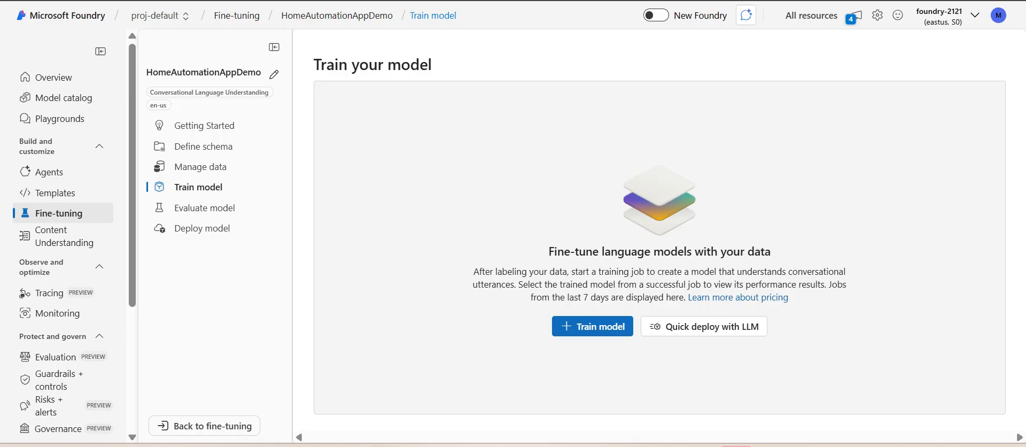
click(592, 325)
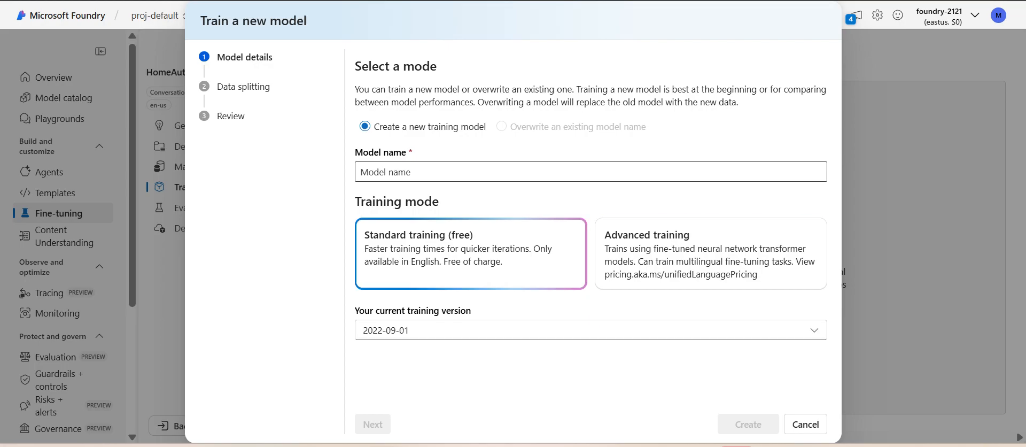
click(481, 172)
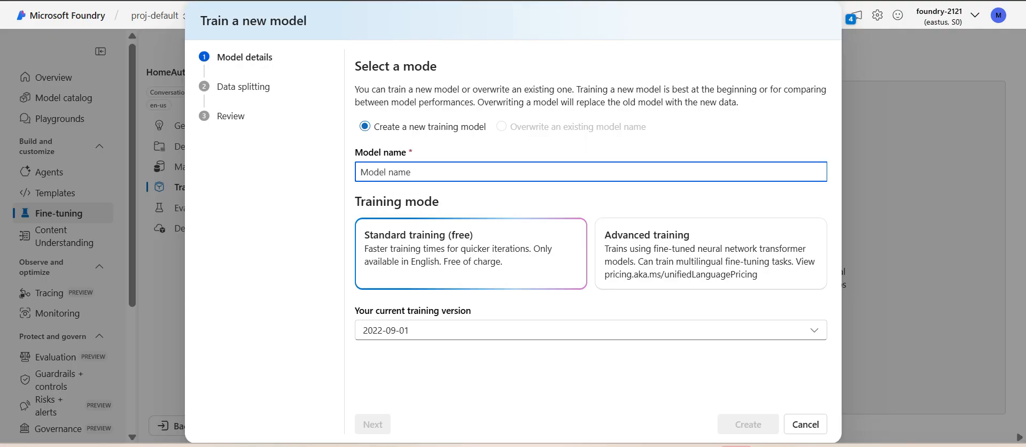
text(A)
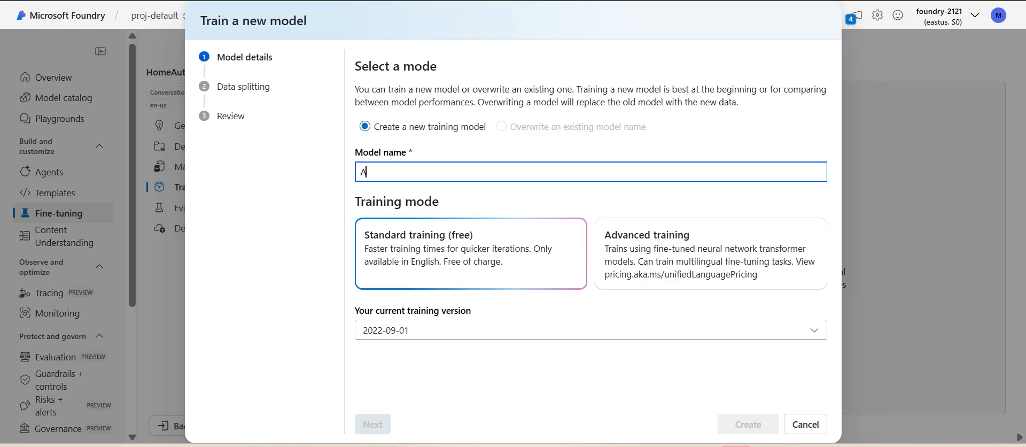
text(utomate)
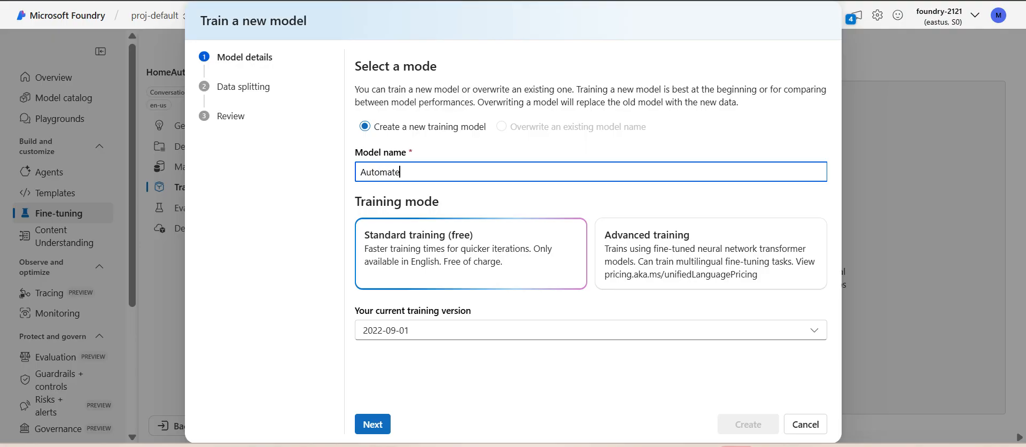
text(-demo-app)
click(372, 424)
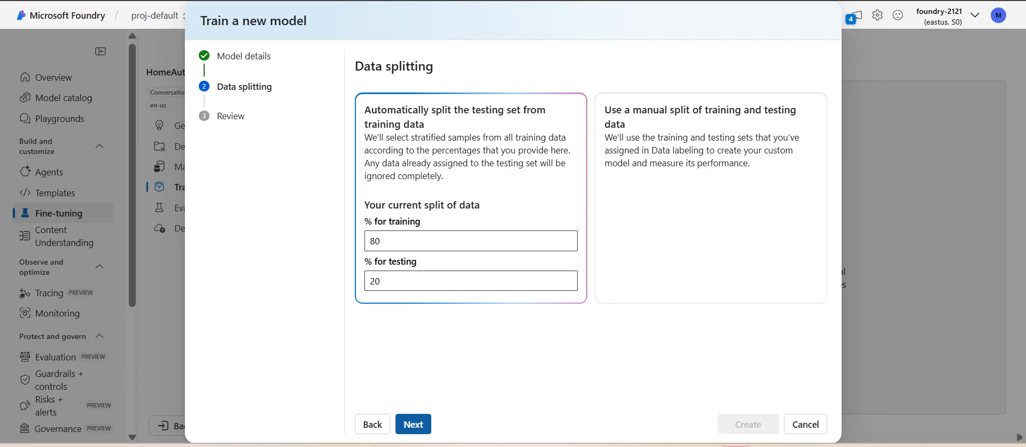
click(413, 424)
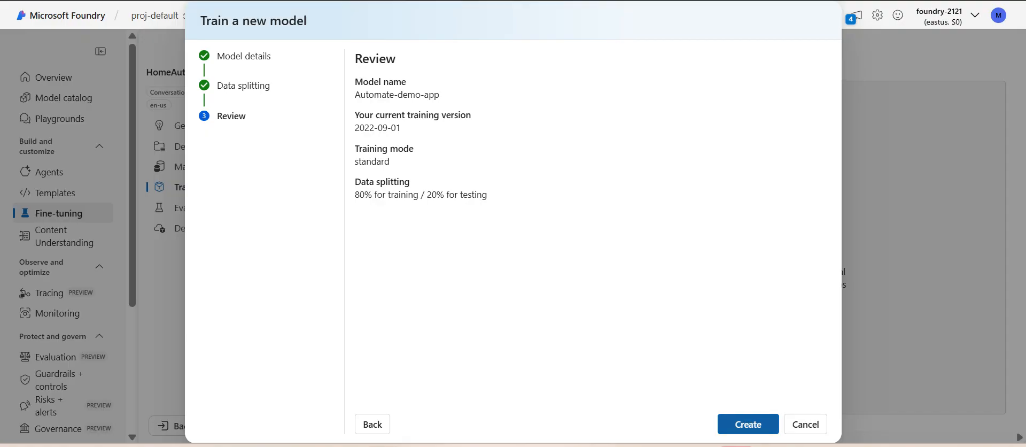
click(748, 423)
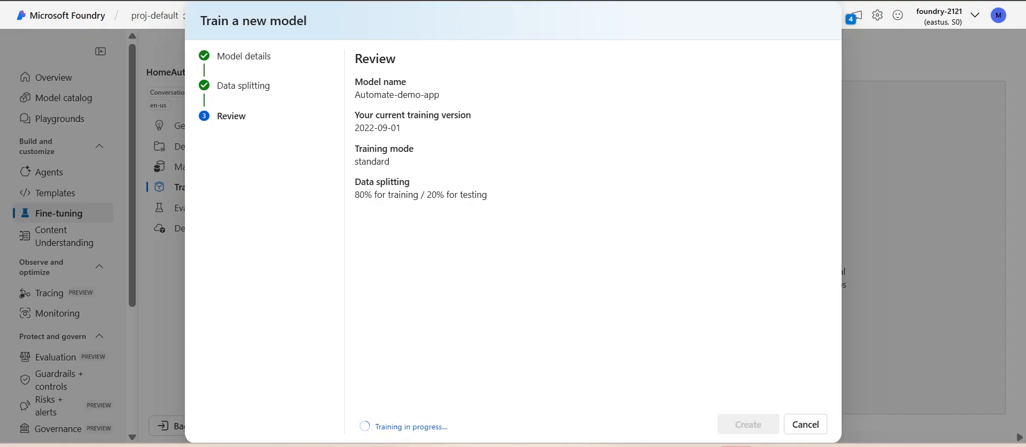
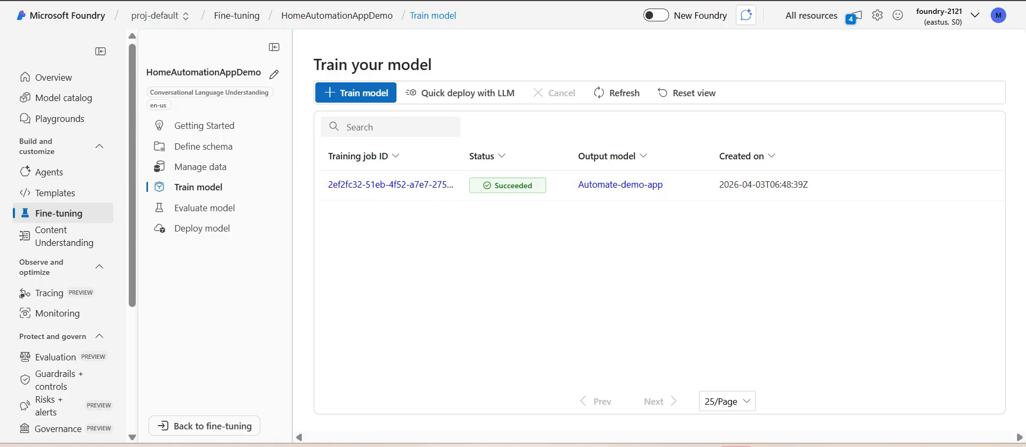
Step: Open the evaluation of the Automate-demo-app model and review its intent and entity evaluation scores in the overview
click(204, 208)
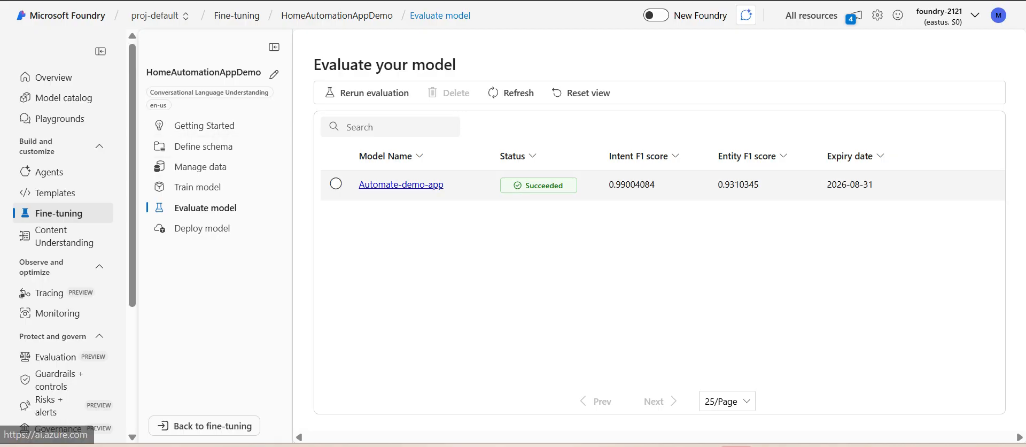
click(400, 185)
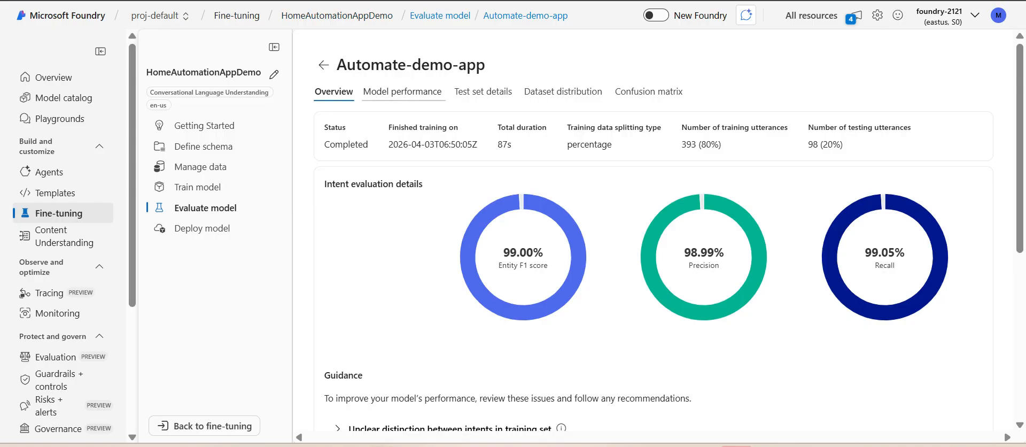
scroll(657, 230, down, 5)
scroll(657, 229, up, 3)
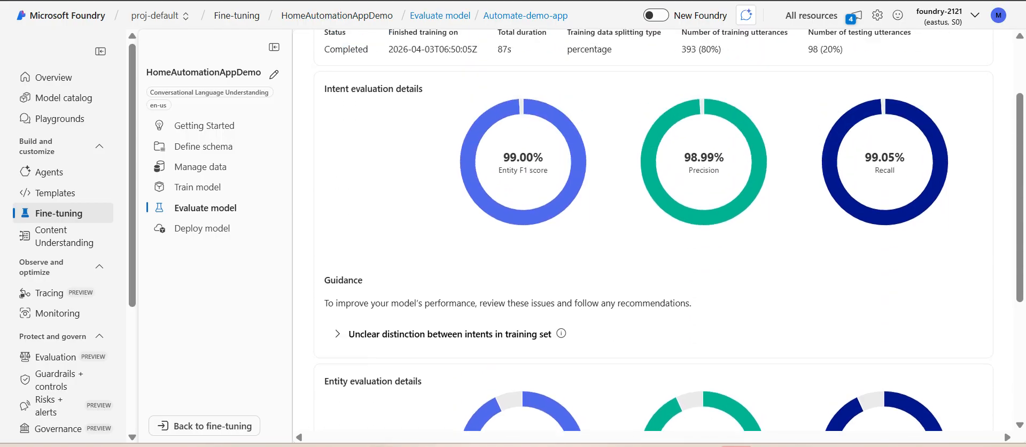
scroll(657, 230, down, 5)
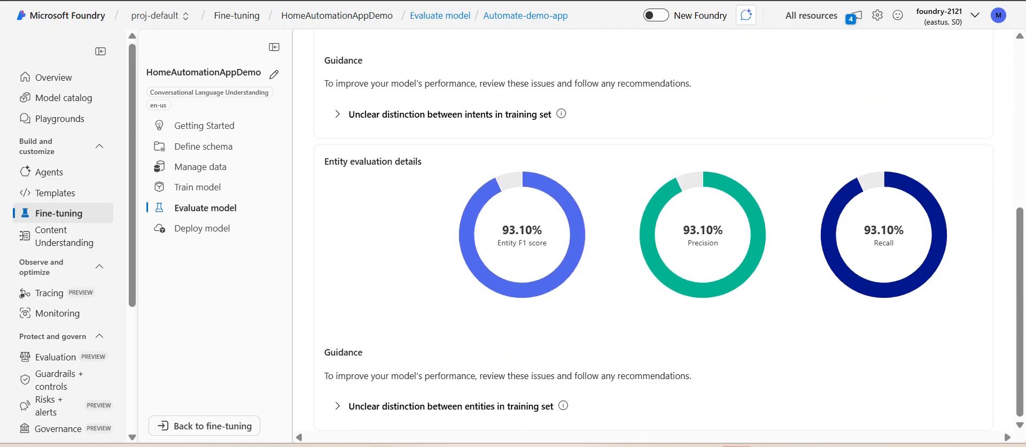
scroll(674, 223, up, 2)
scroll(657, 230, up, 3)
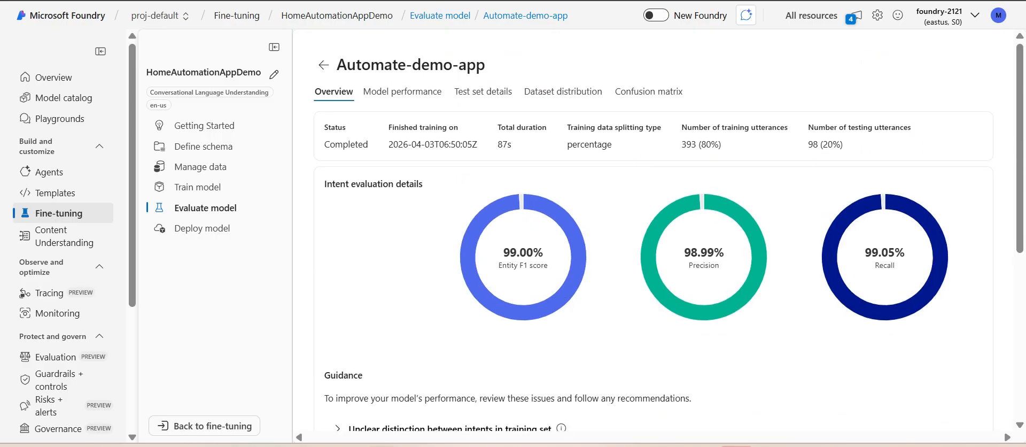
Step: Review the model's per-intent performance, its test set details and the dataset distribution
click(403, 91)
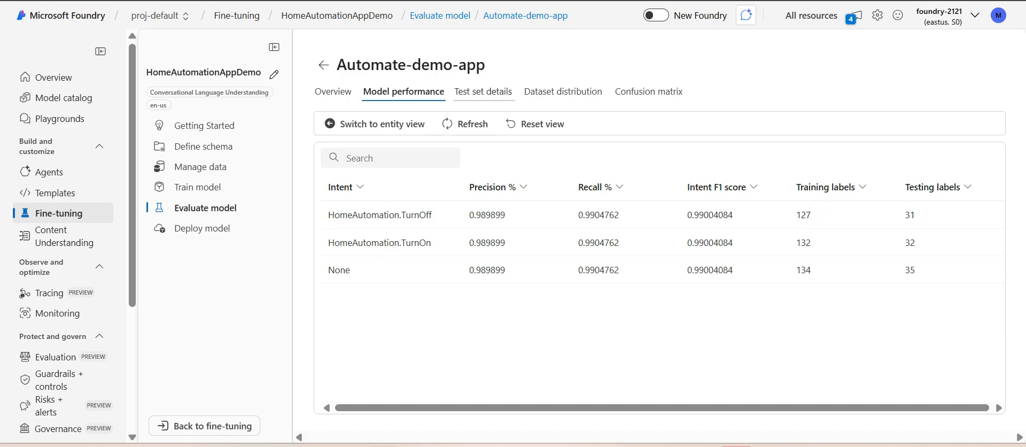
click(484, 91)
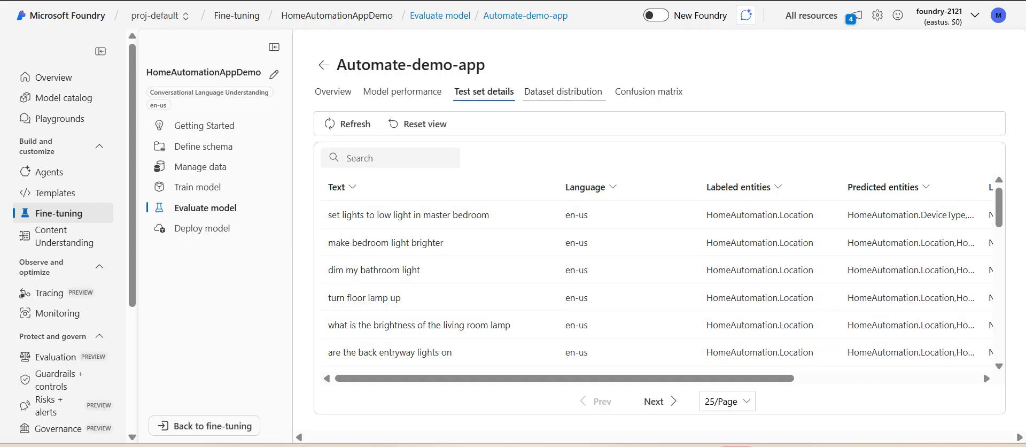
click(564, 92)
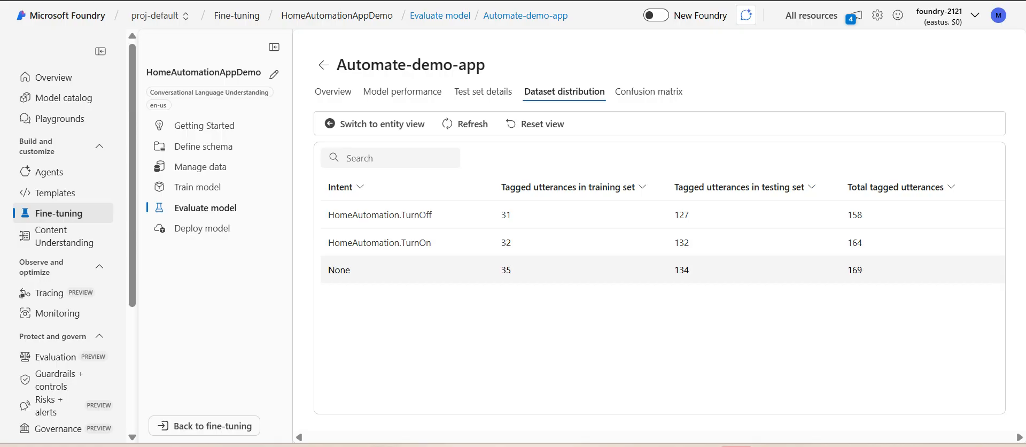
Step: Examine the model's confusion matrix with all values shown and check the value format options, keeping Raw
click(649, 91)
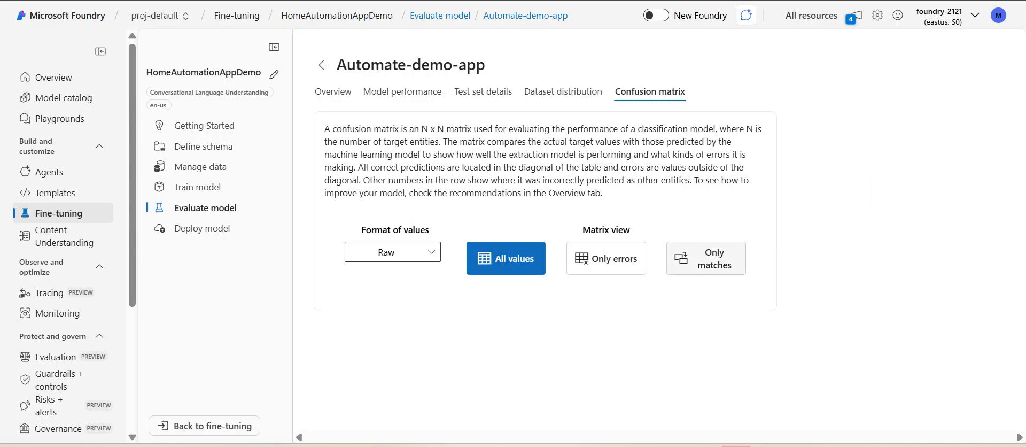
scroll(677, 289, down, 2)
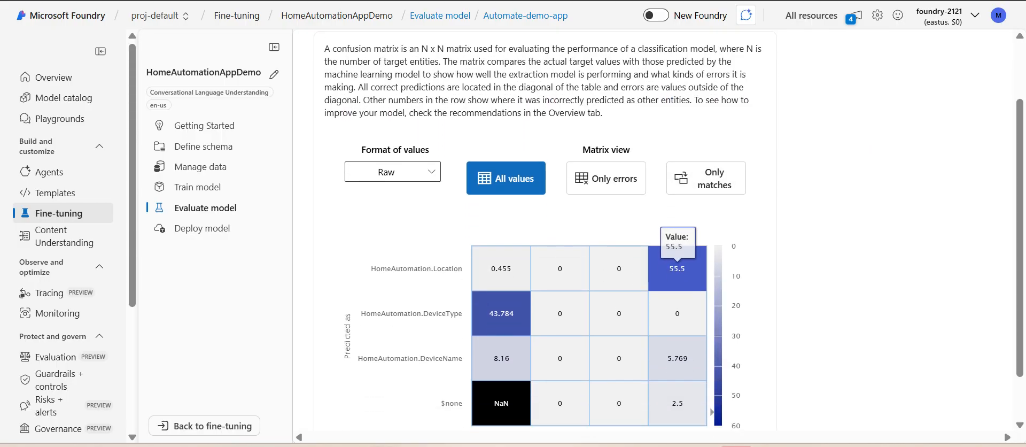
scroll(677, 336, down, 1)
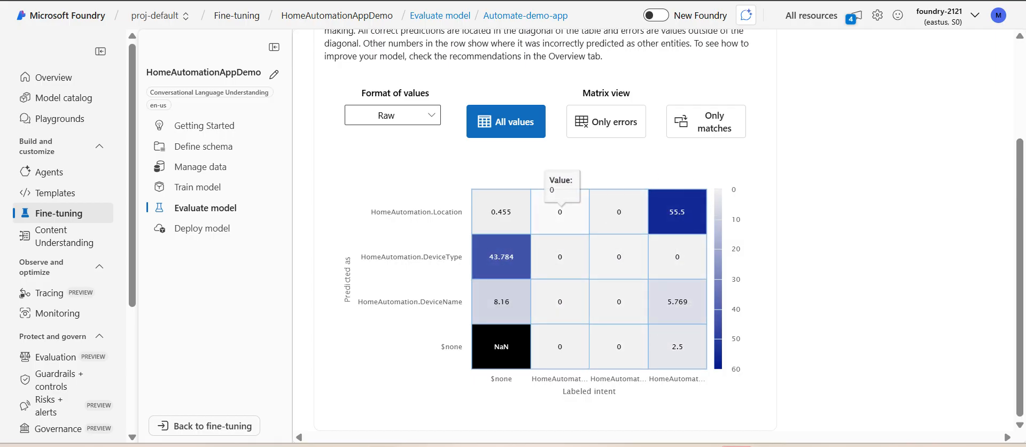
click(393, 116)
click(393, 115)
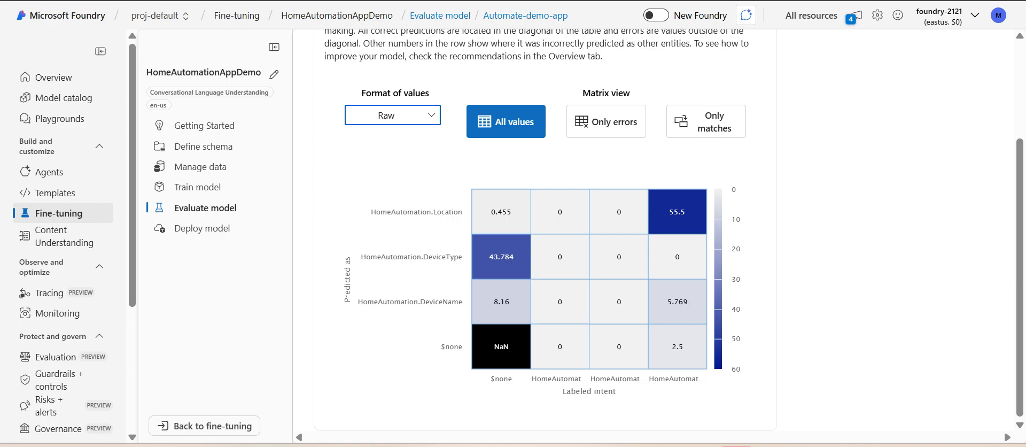
Step: Deploy the trained model Automate-demo-app as a new deployment named deploy-1 in the eastus (foundry-2121) region
click(203, 229)
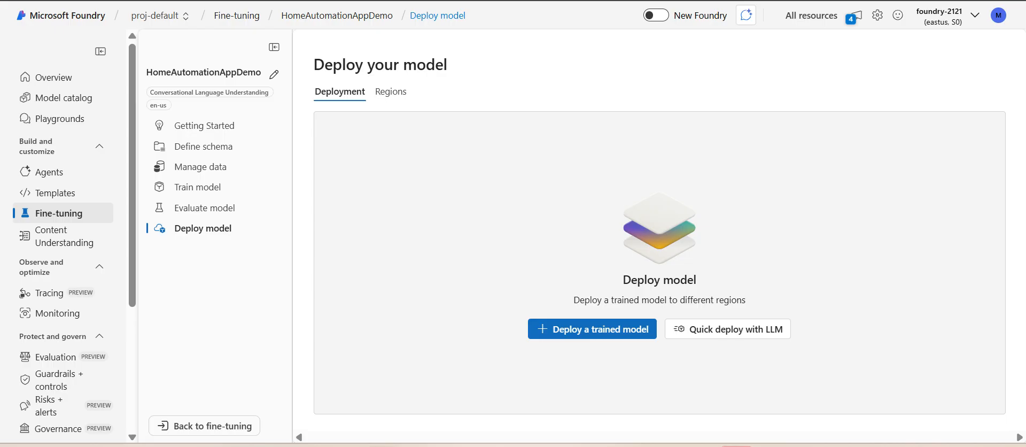
click(591, 328)
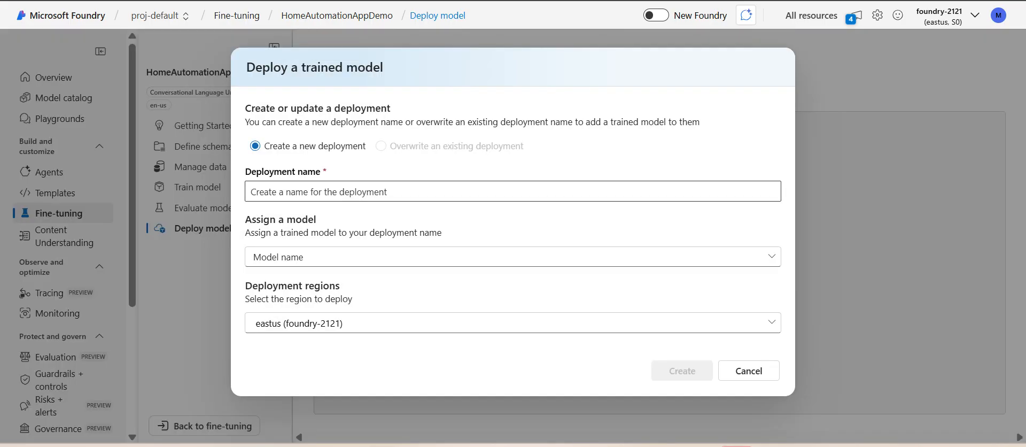
click(512, 257)
key(Escape)
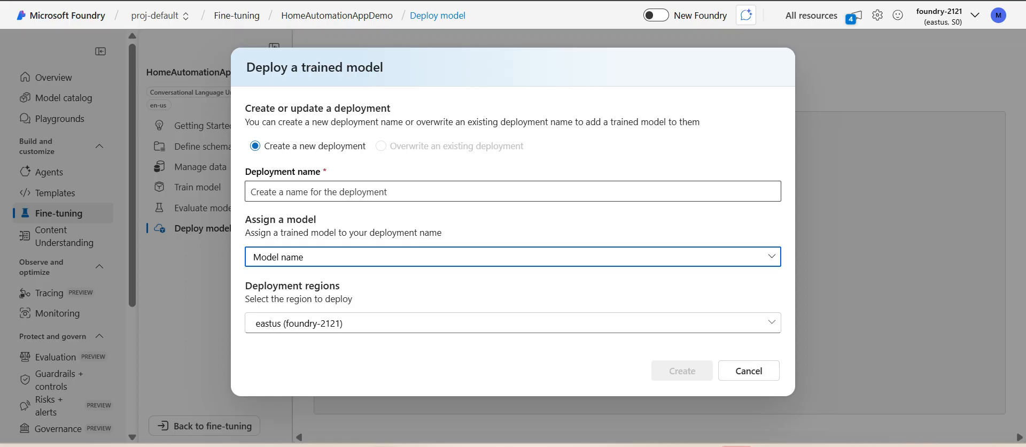
click(512, 191)
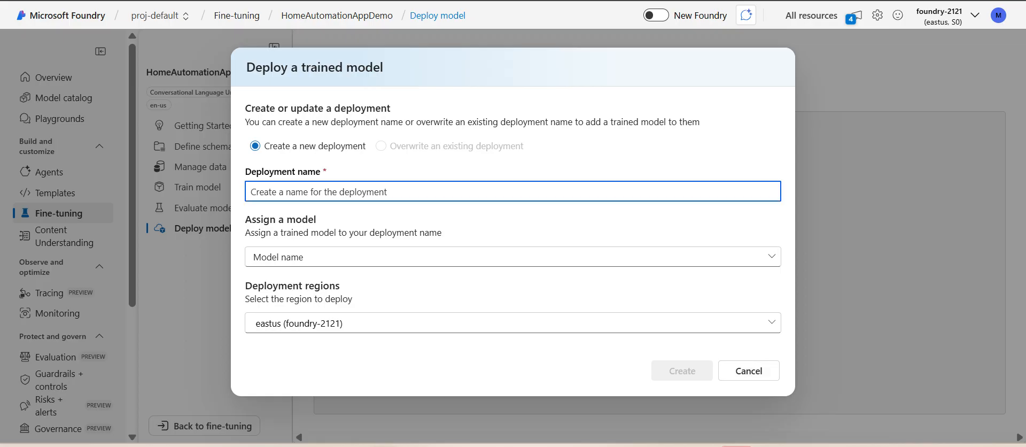
text(depl)
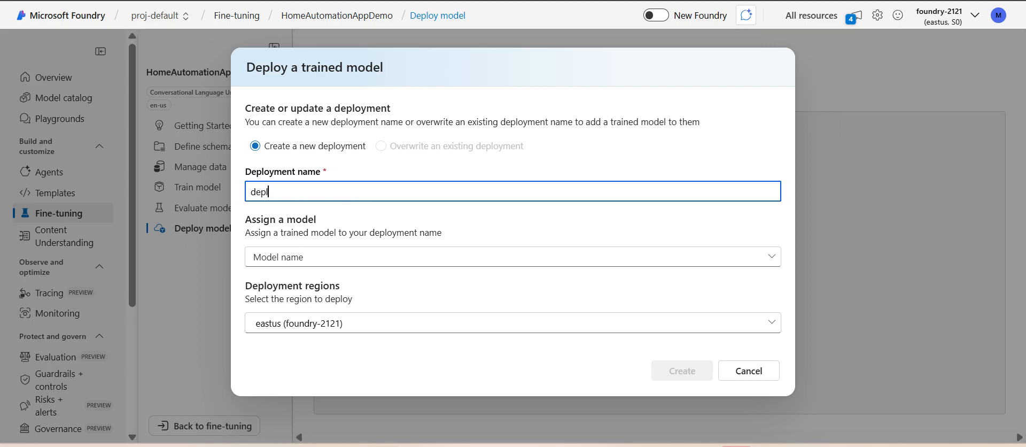
text(oy-1)
click(513, 257)
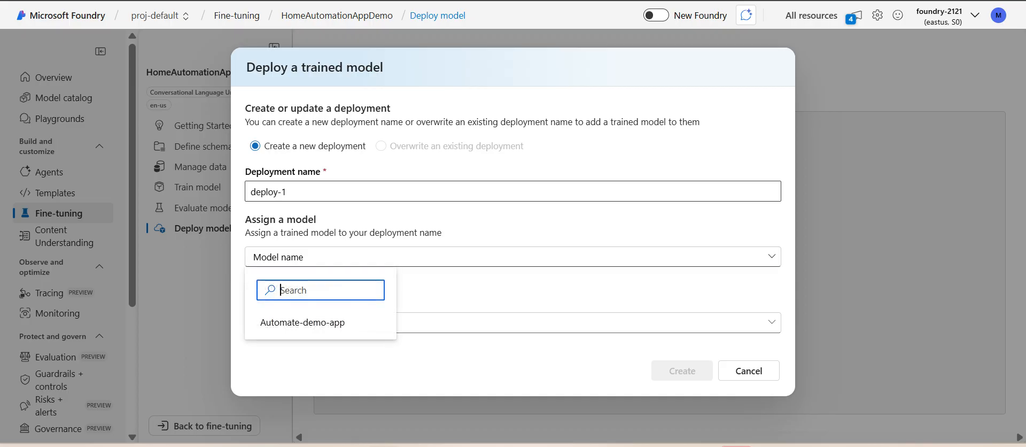
click(513, 257)
click(513, 257)
click(299, 318)
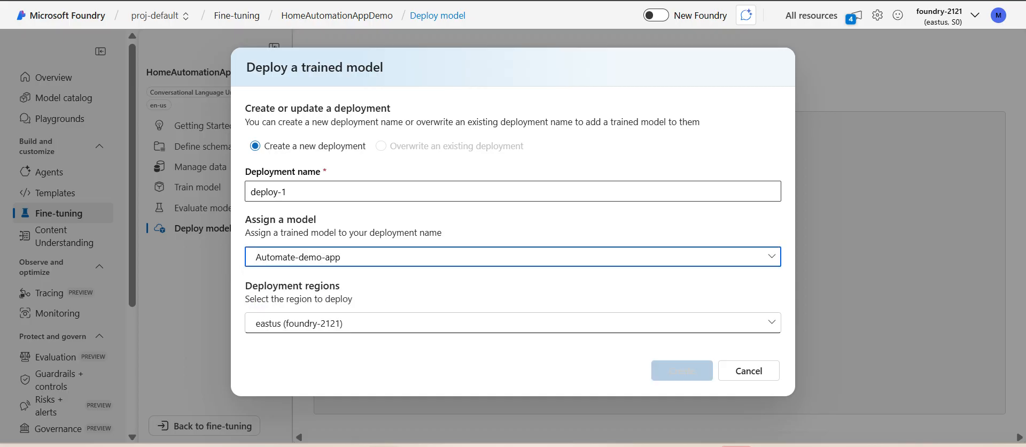
click(682, 371)
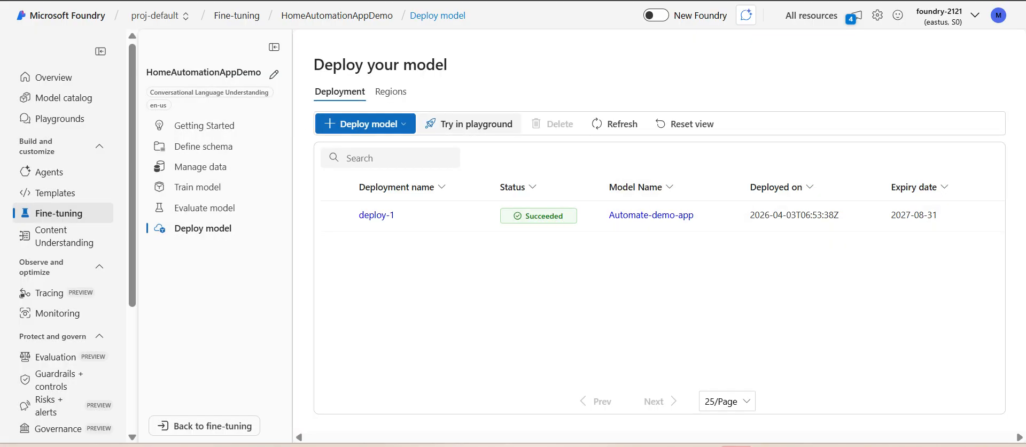
Step: Open the Language Playground from the model deployments and look over the conversational language understanding configuration and text input area
click(469, 123)
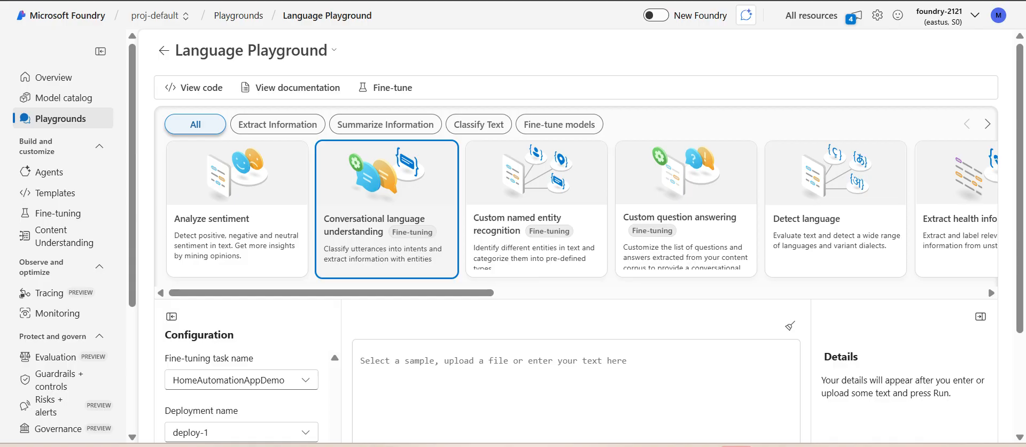
scroll(587, 235, down, 2)
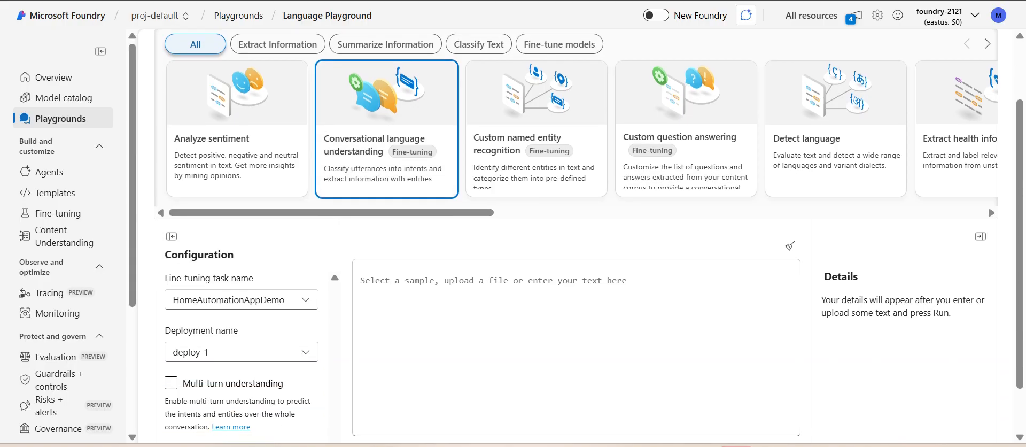
scroll(587, 235, down, 1)
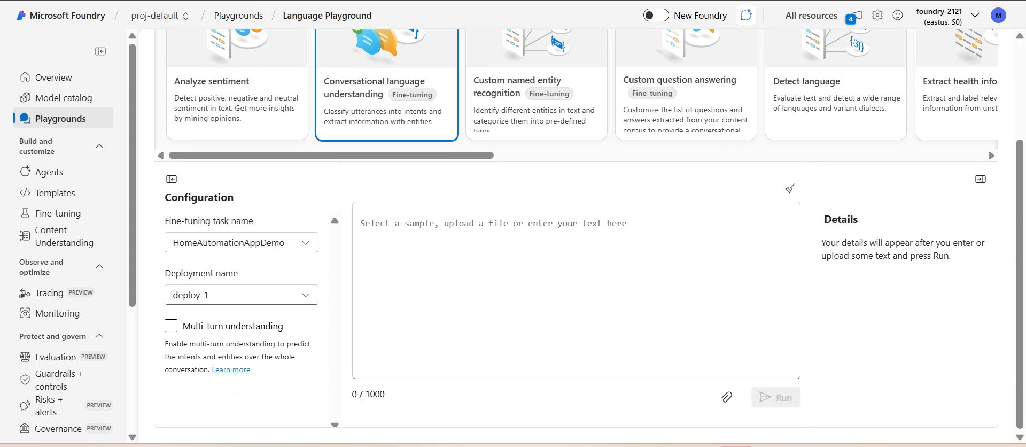
scroll(587, 235, up, 3)
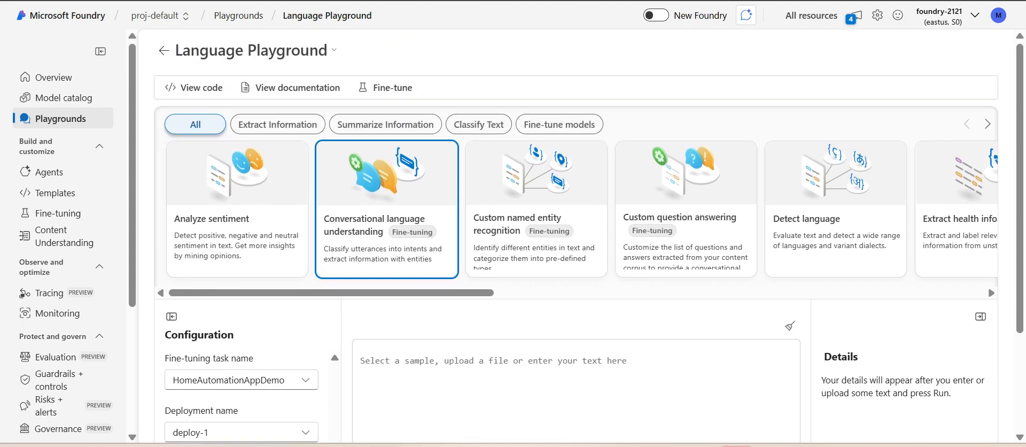